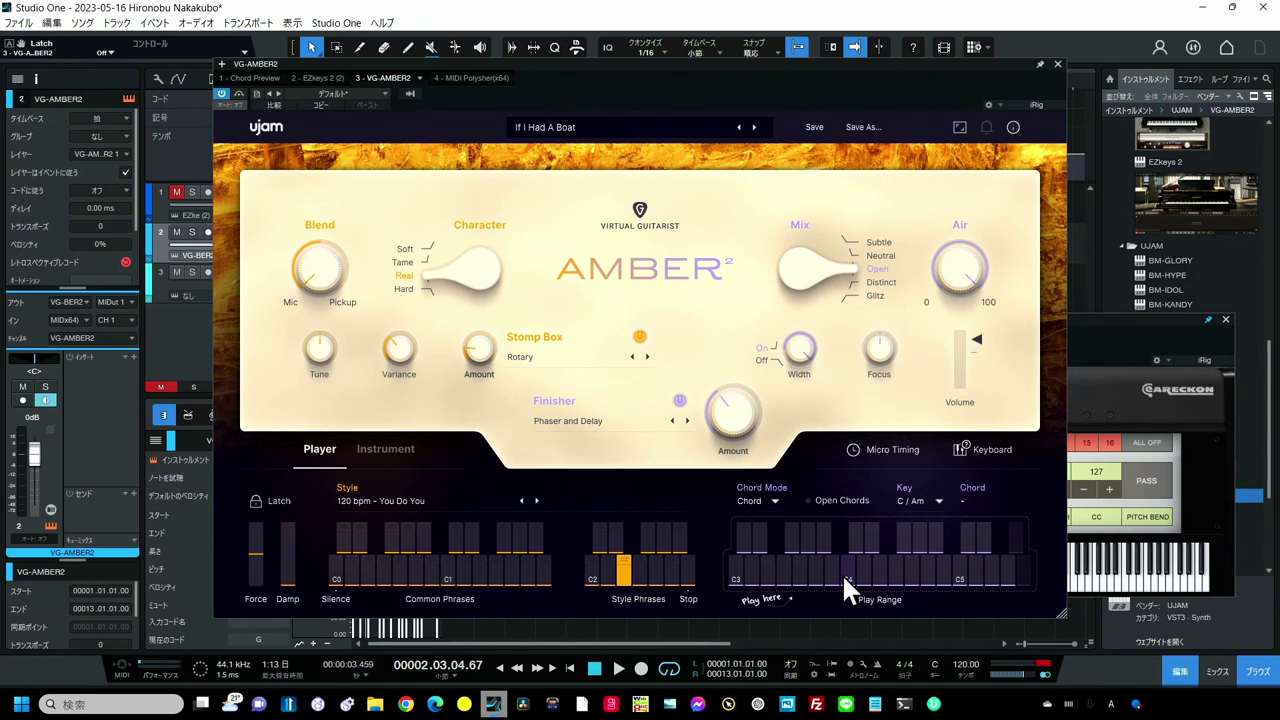
- Turn on Latch, start a C3 chord and audition successive player styles up to 136 bpm - Radiant Glow
click(278, 498)
click(738, 564)
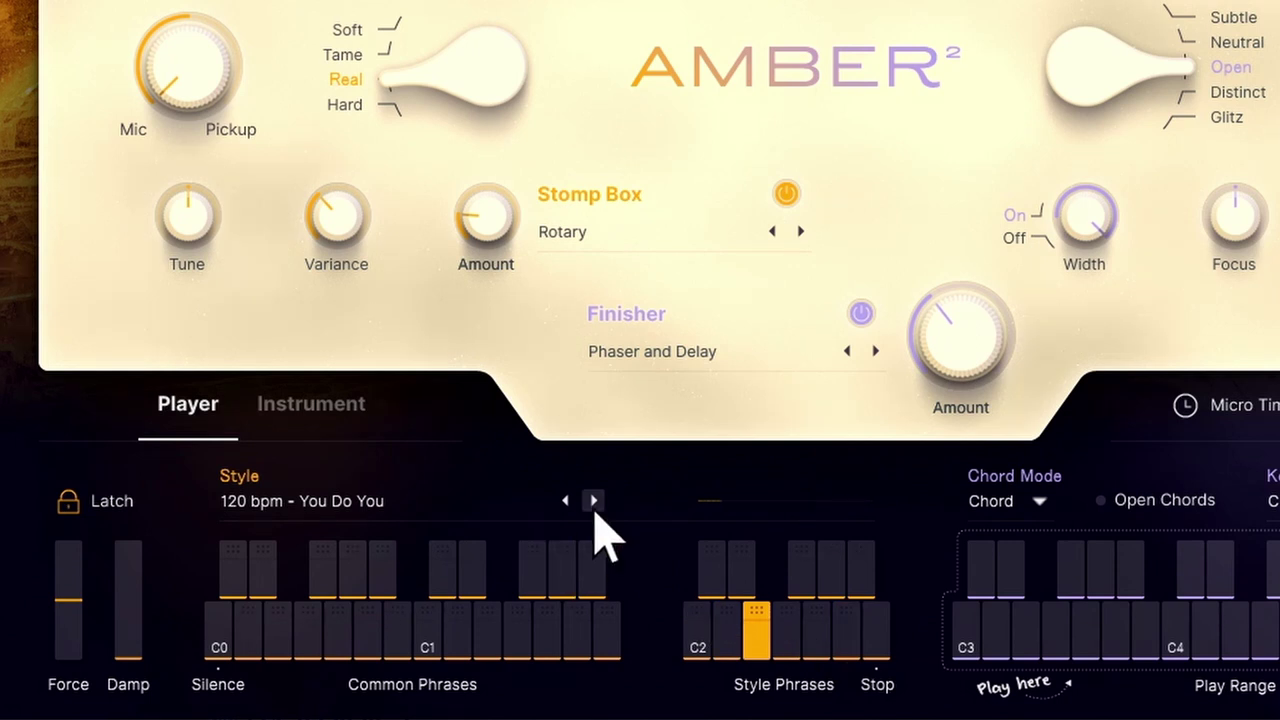
click(593, 501)
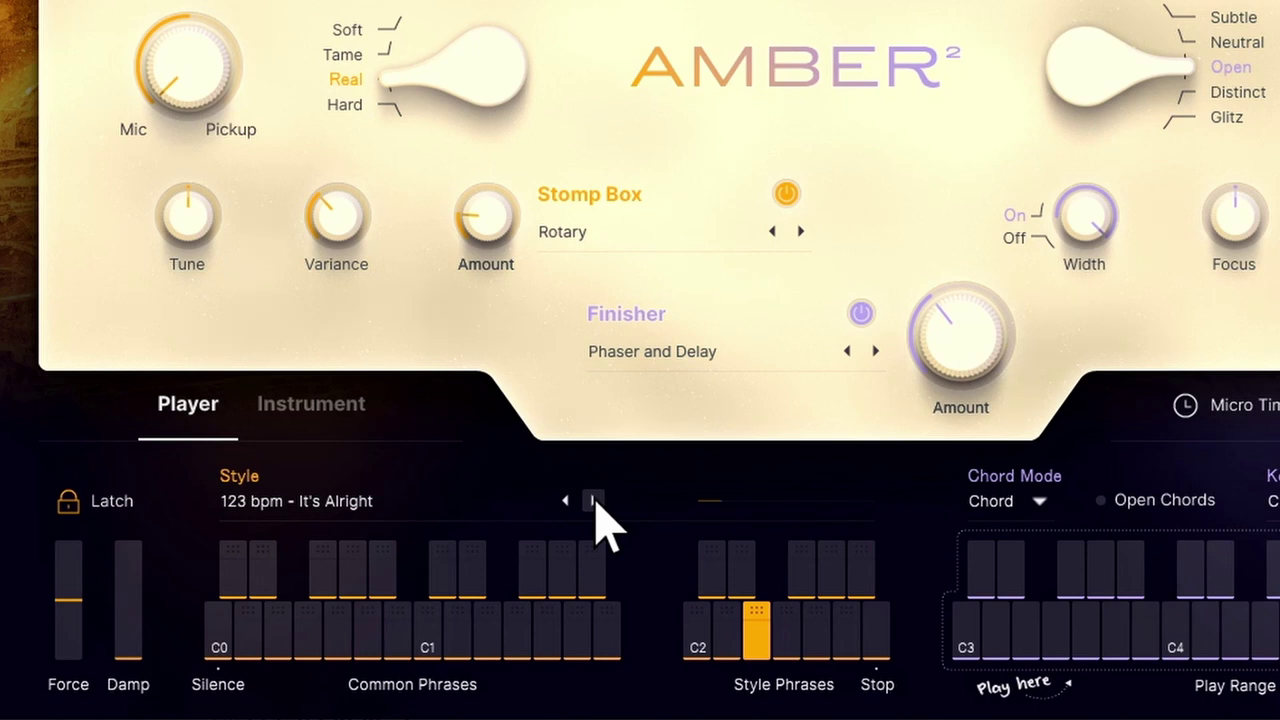
click(593, 501)
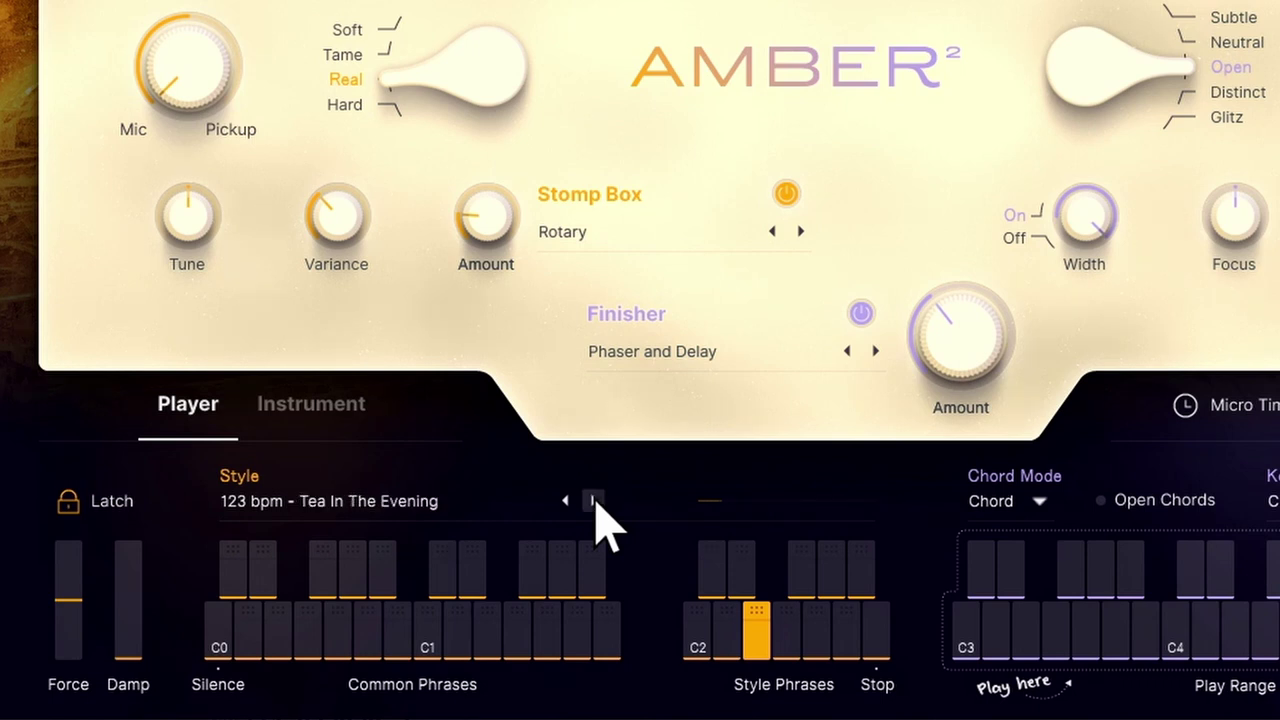
click(593, 501)
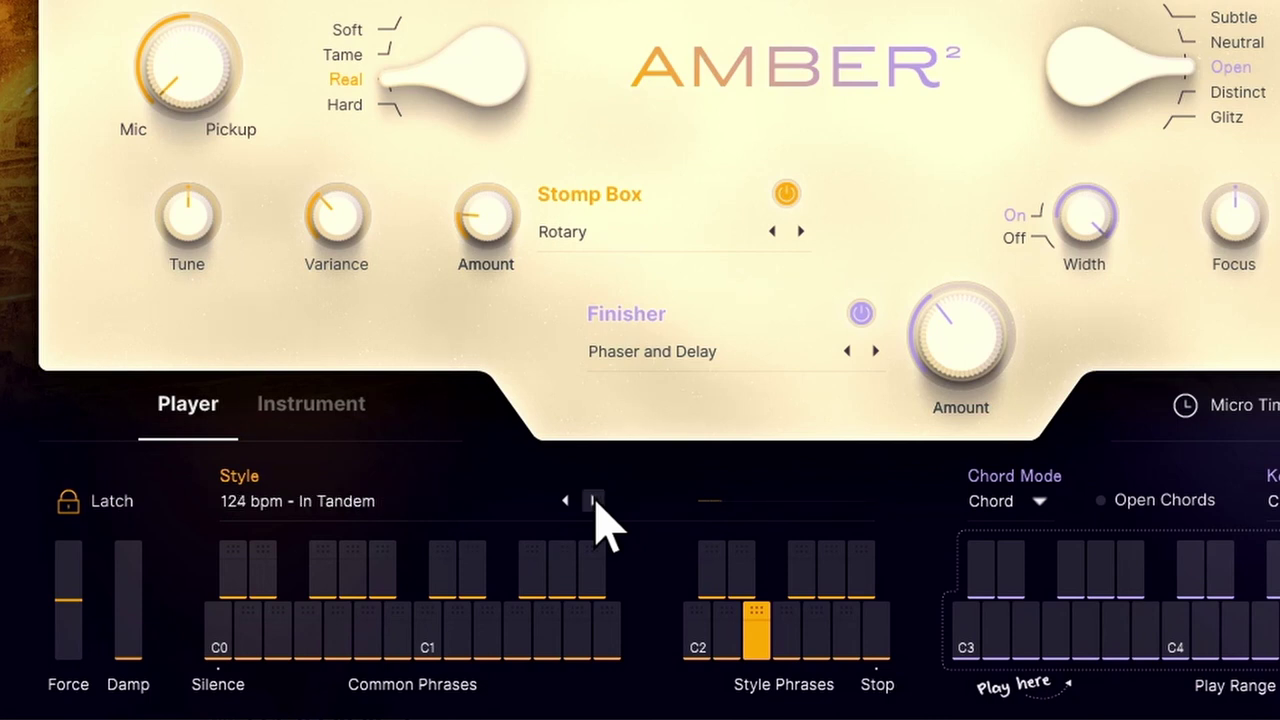
click(593, 501)
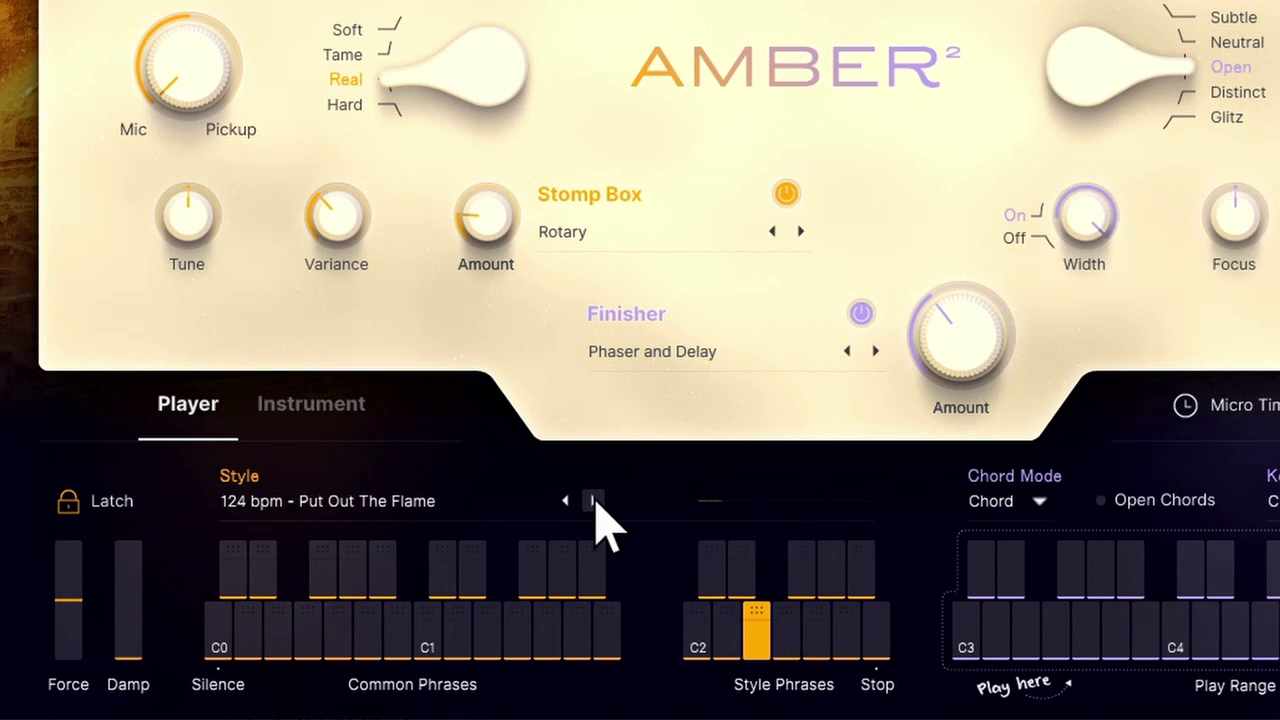
click(593, 501)
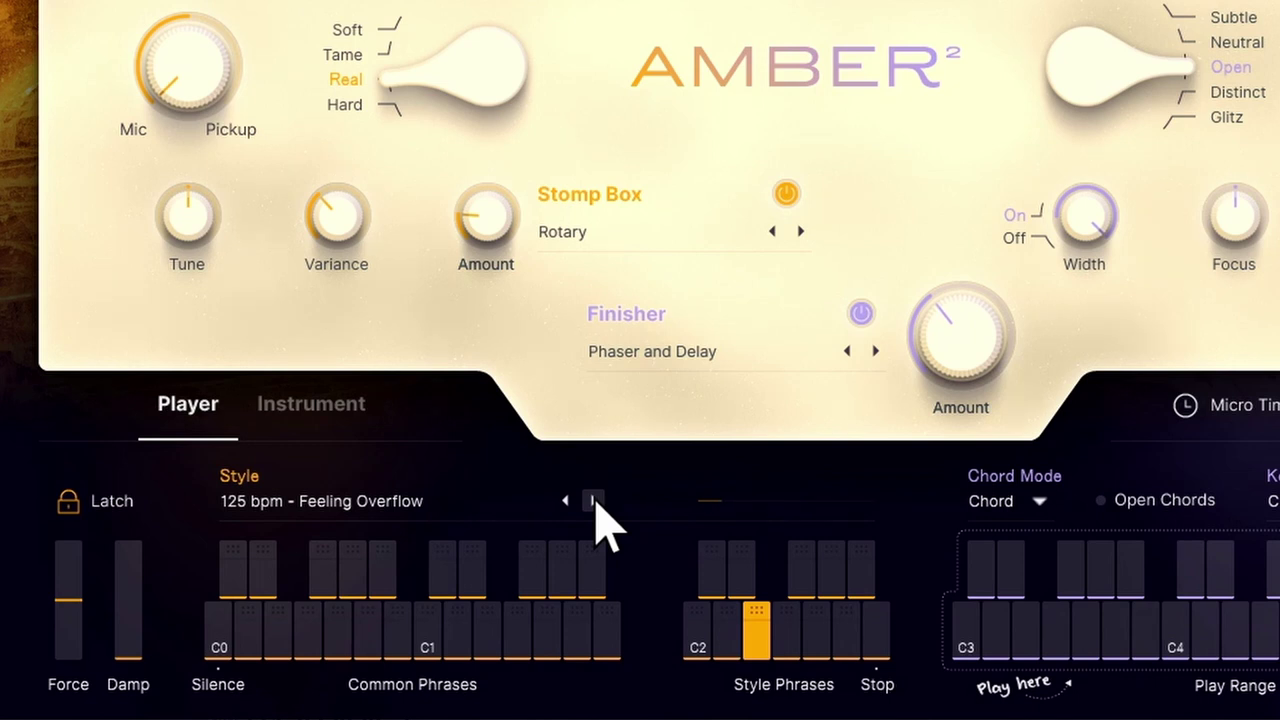
click(594, 501)
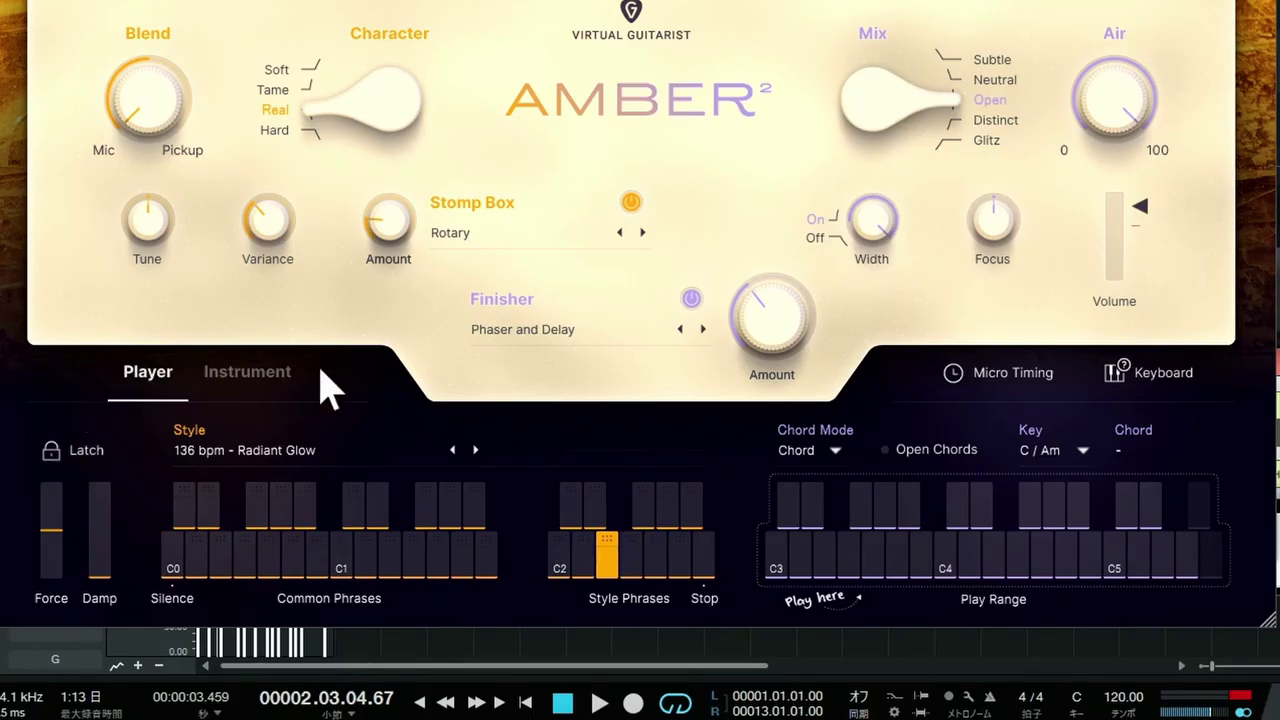
- View the Instrument mode's key switches and fretboard, and return to Player mode
click(274, 371)
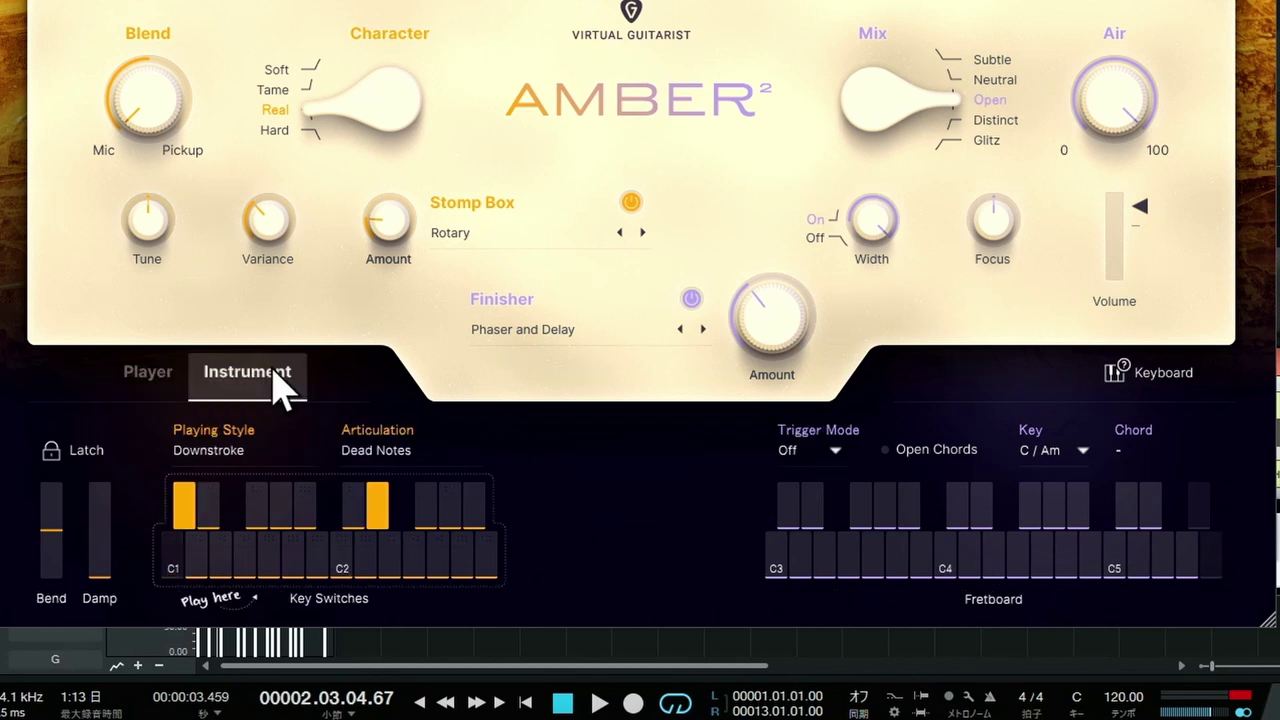
click(148, 375)
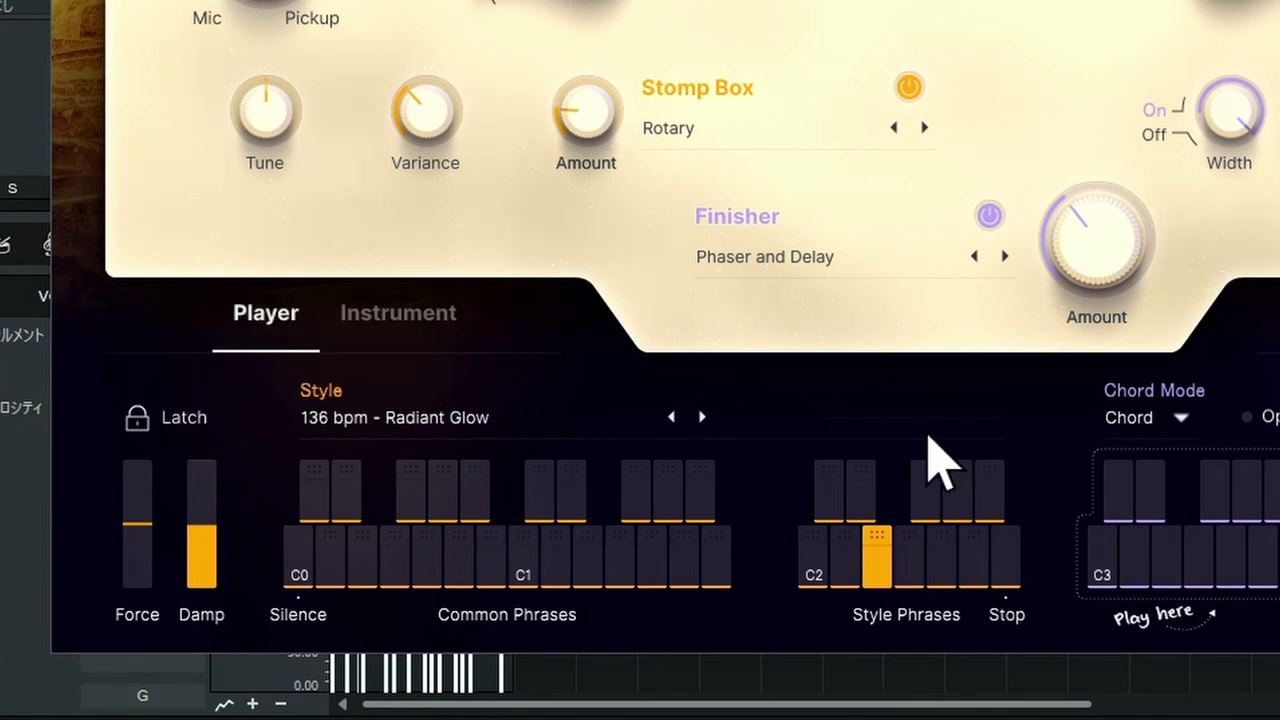
- Play the C3 chord in the Play Range to audition the Radiant Glow style
click(1101, 560)
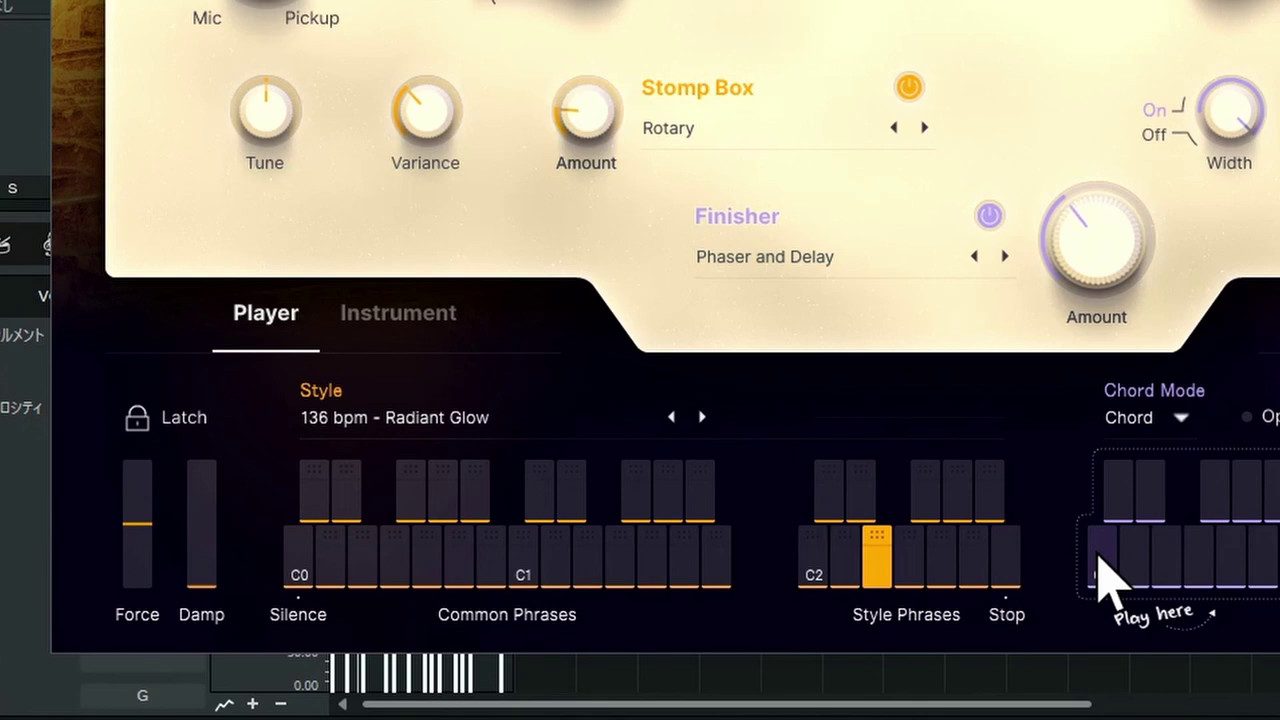
click(1100, 572)
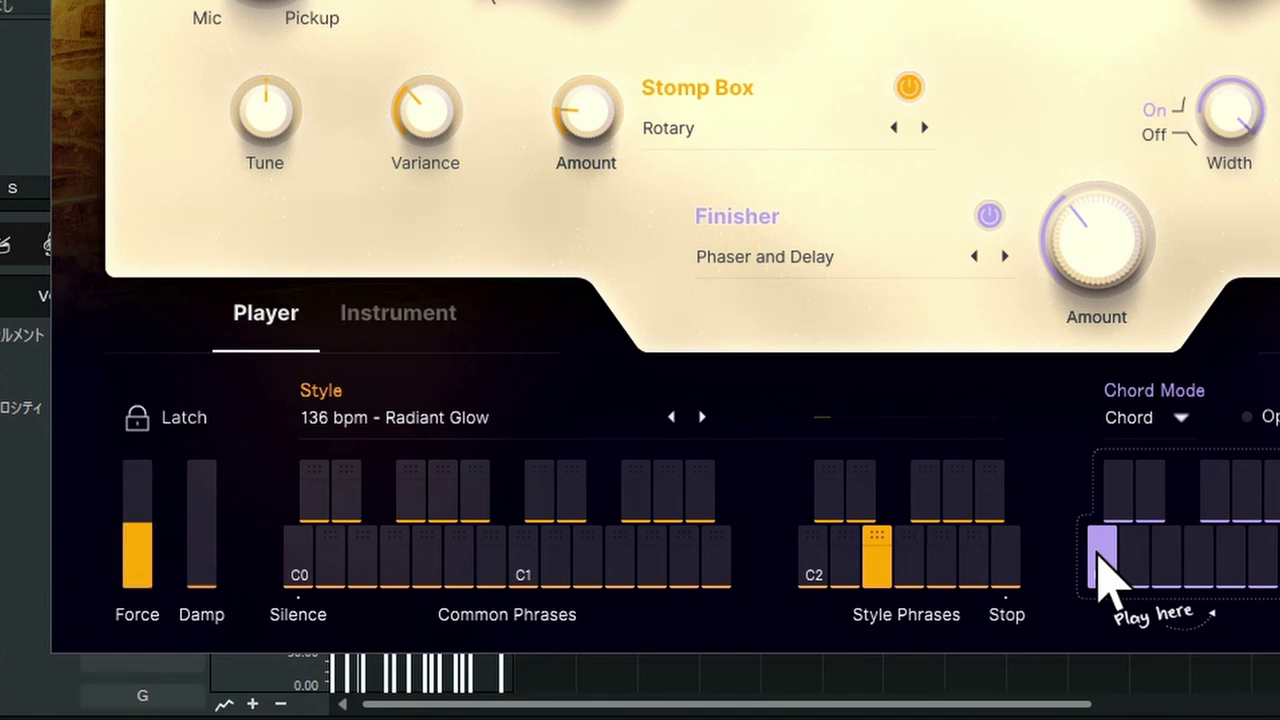
drag(1099, 557, 1099, 557)
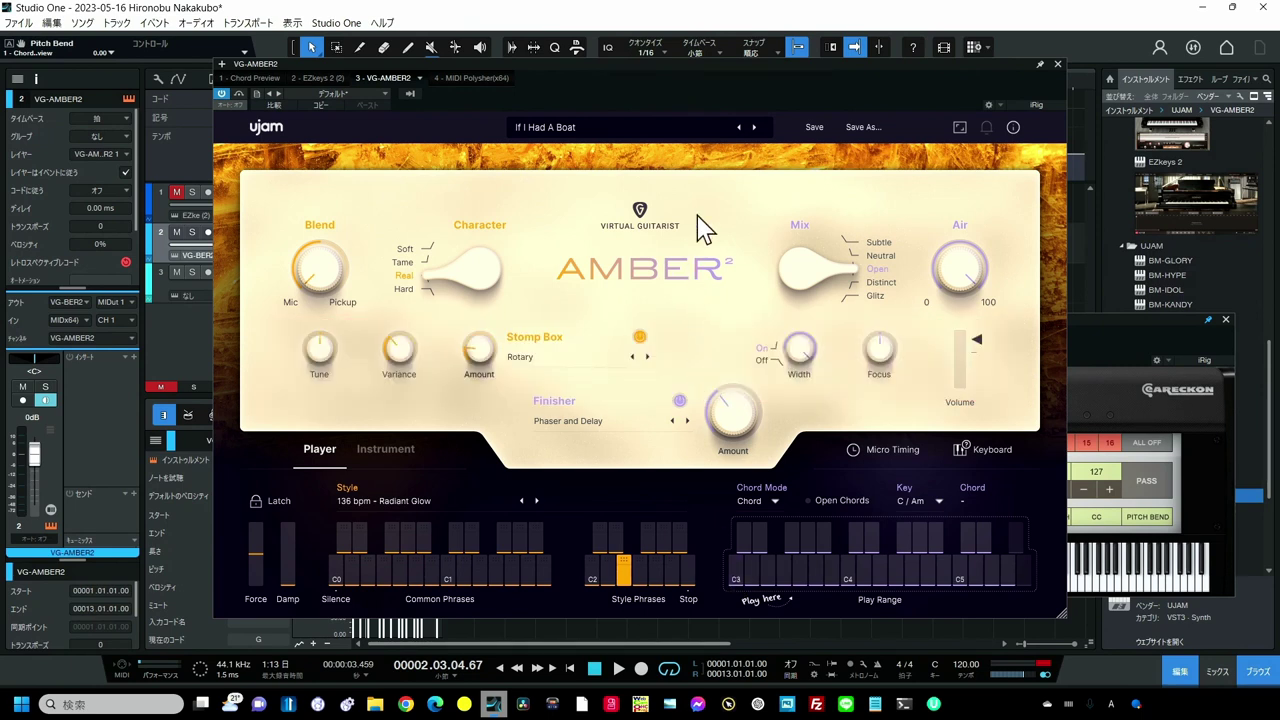
- Load the factory preset All Around from the Pop category
click(646, 128)
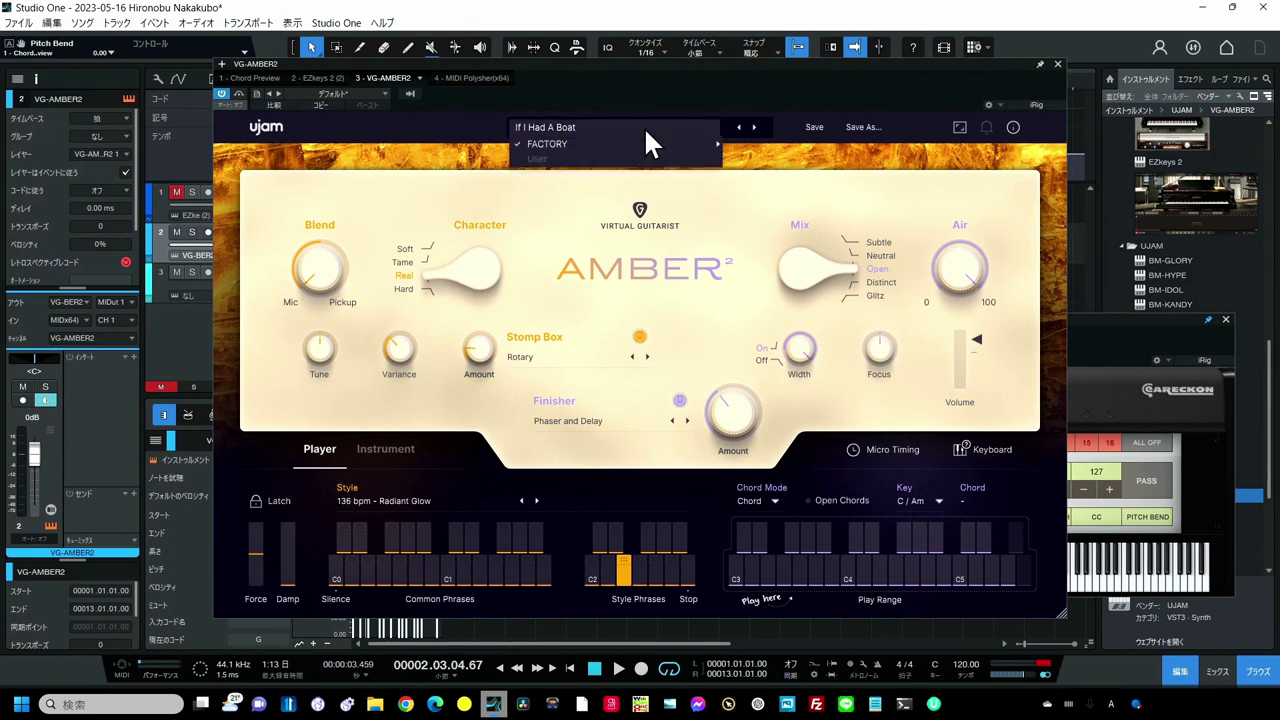
mouse_move(648, 146)
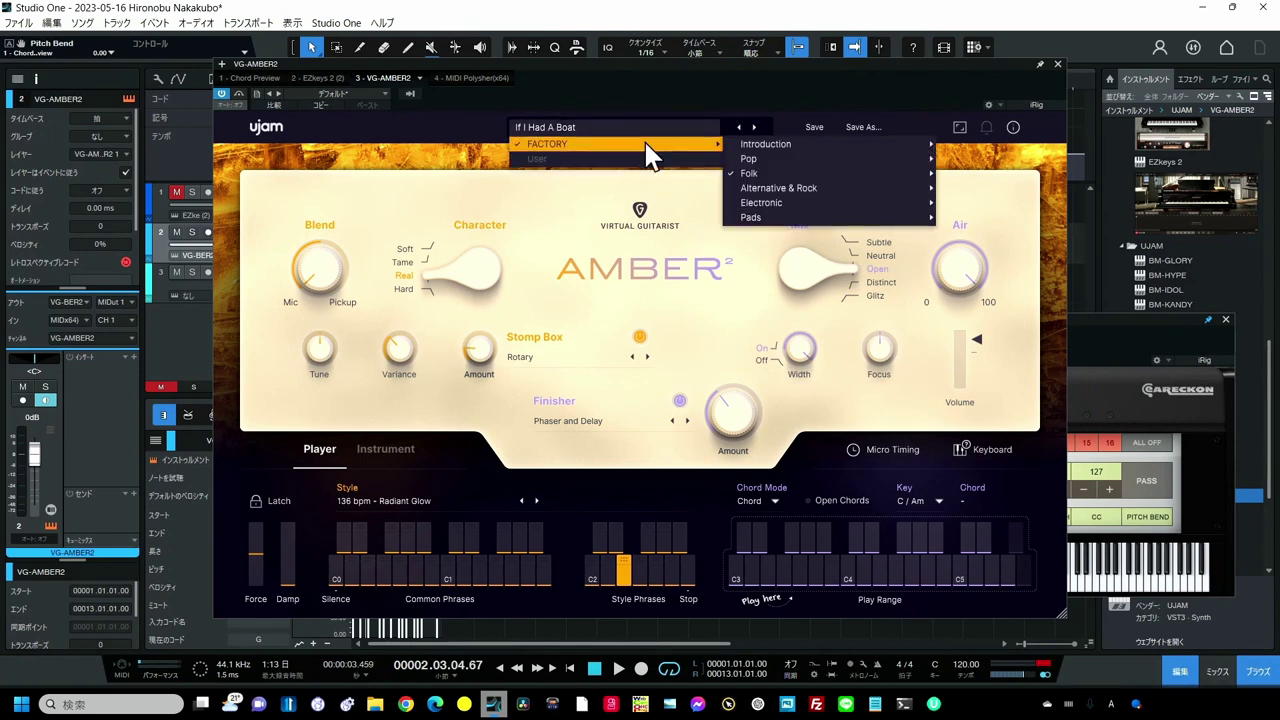
mouse_move(756, 158)
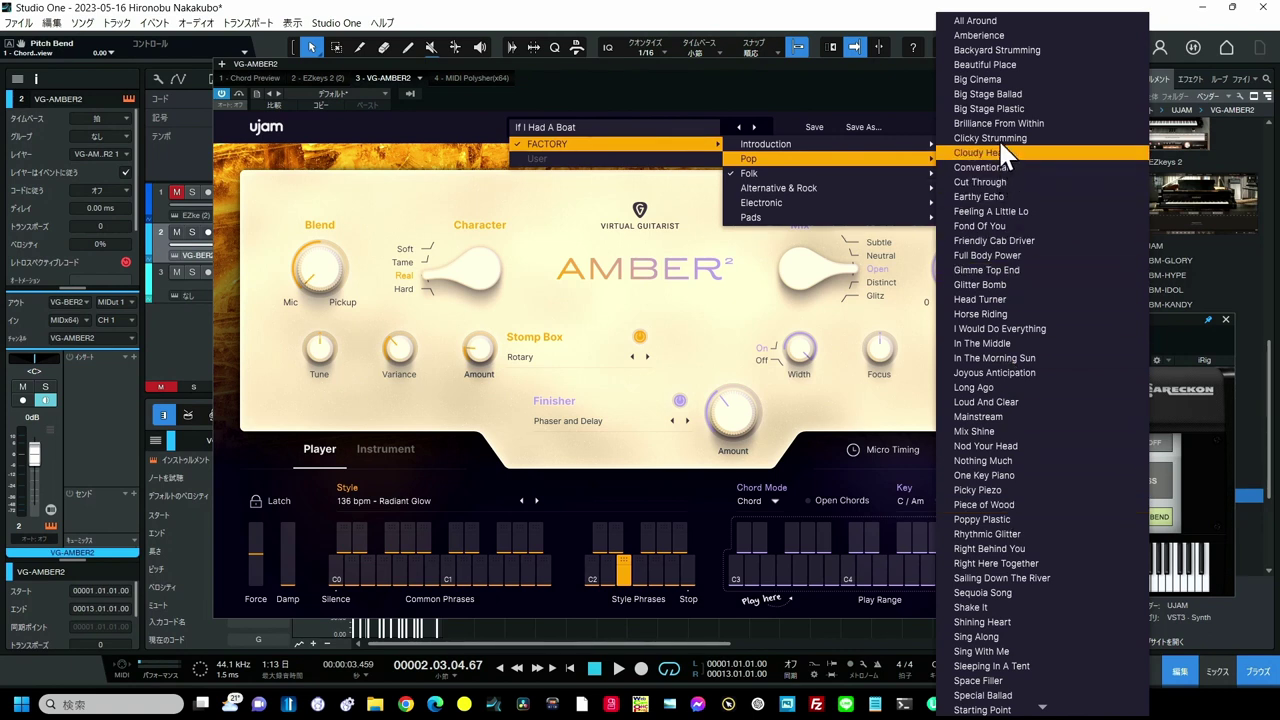
click(998, 21)
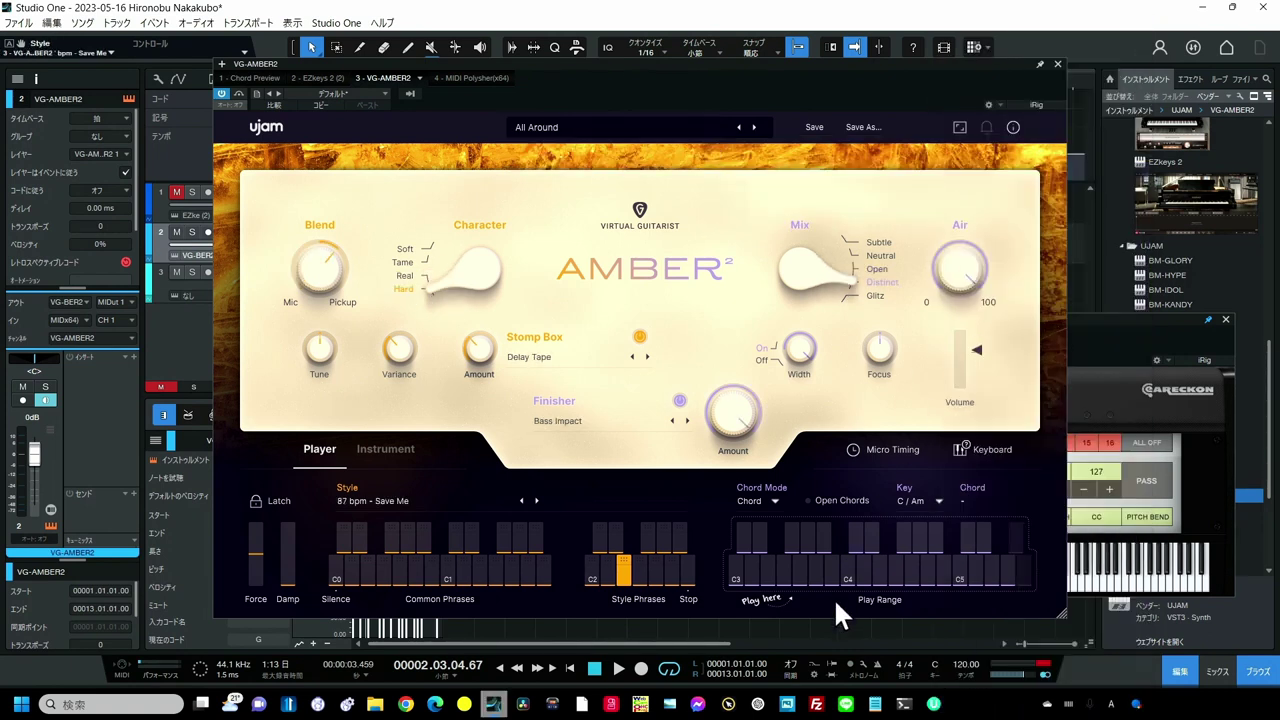
- Play the C3 chord and compare the sound with the Finisher switched off and back on
click(739, 569)
click(680, 401)
click(680, 401)
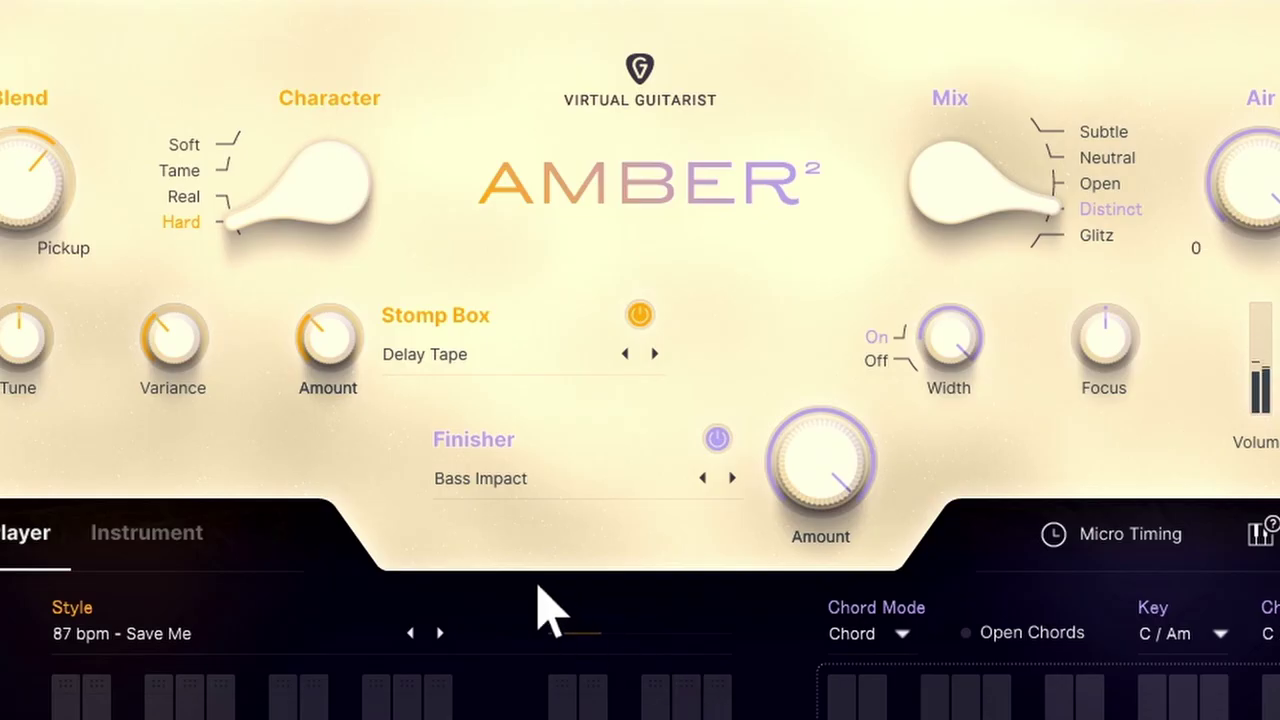
- Lower the Stomp Box amount and try the Delay Hifi and LoFi effects
drag(357, 362, 288, 381)
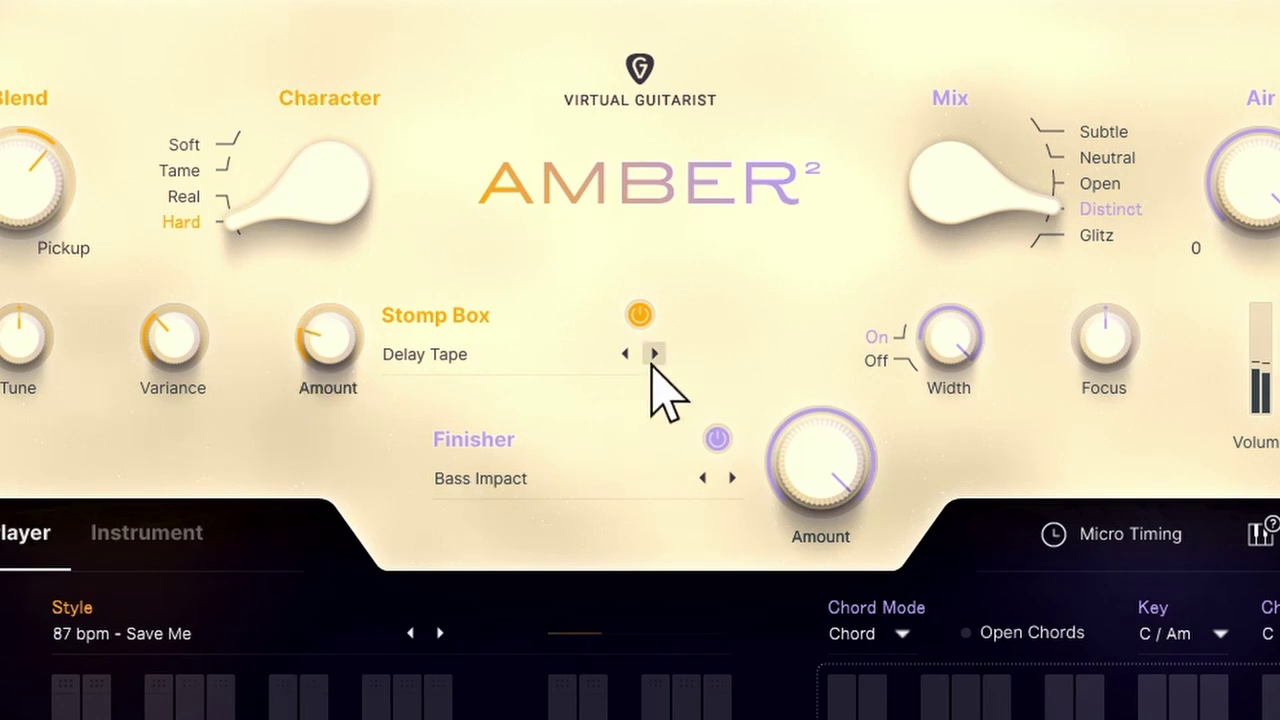
click(655, 353)
click(517, 354)
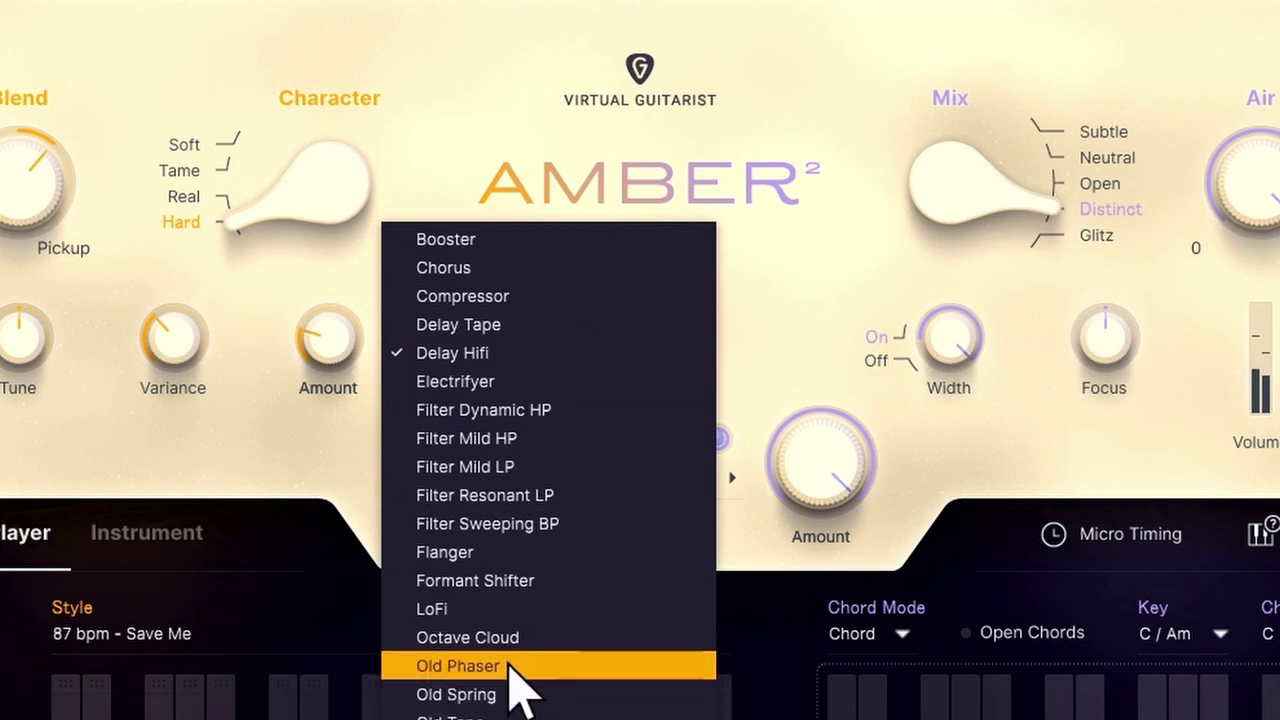
click(519, 617)
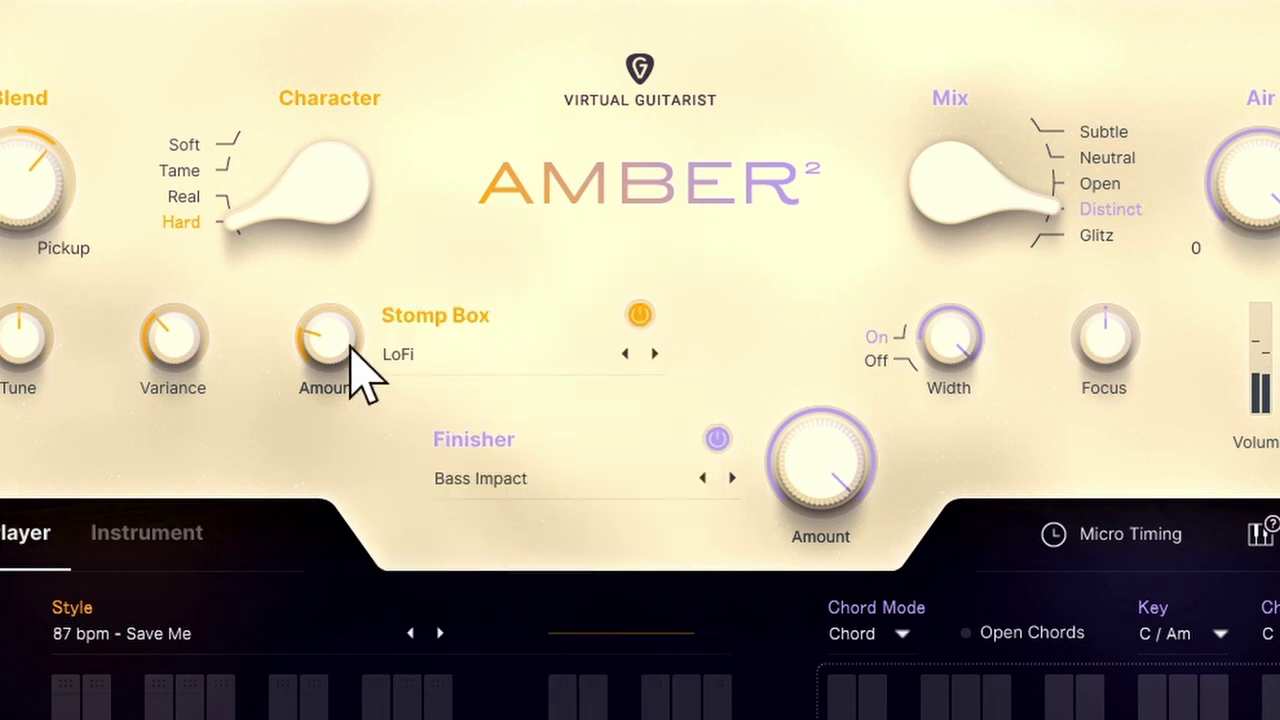
- Set the Stomp Box effect to Rotary and raise its amount slightly
click(493, 355)
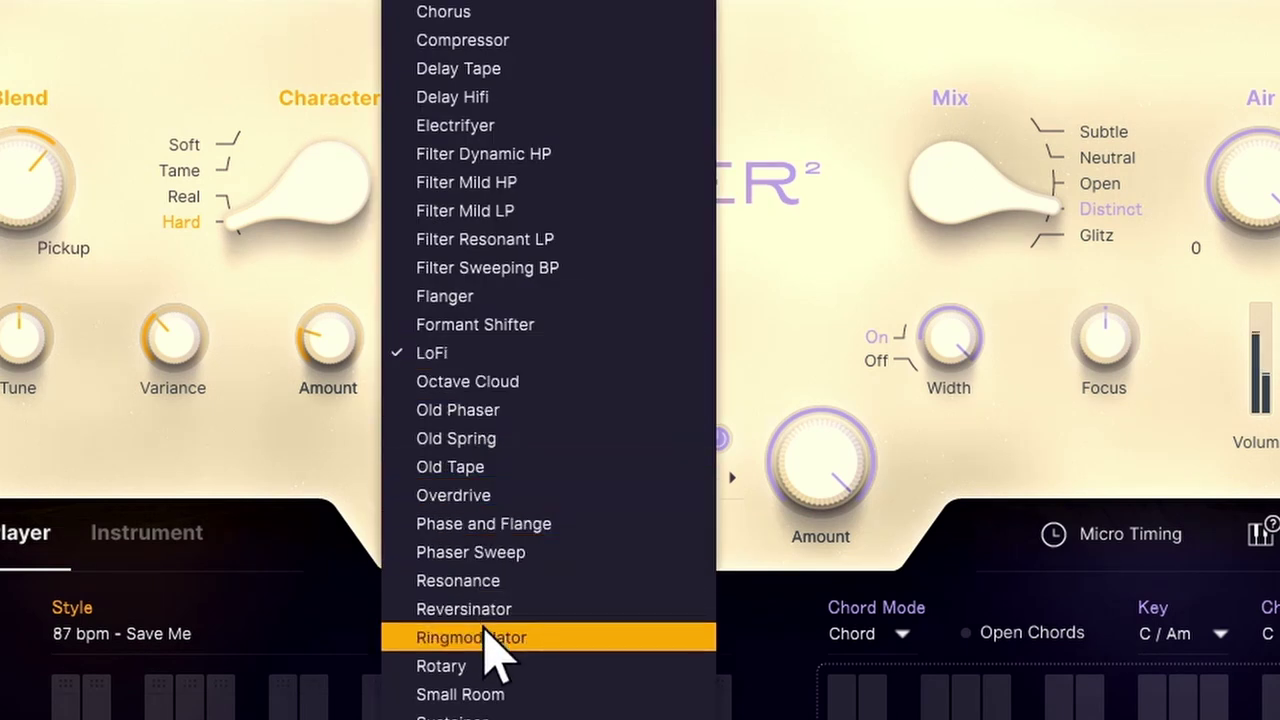
click(483, 663)
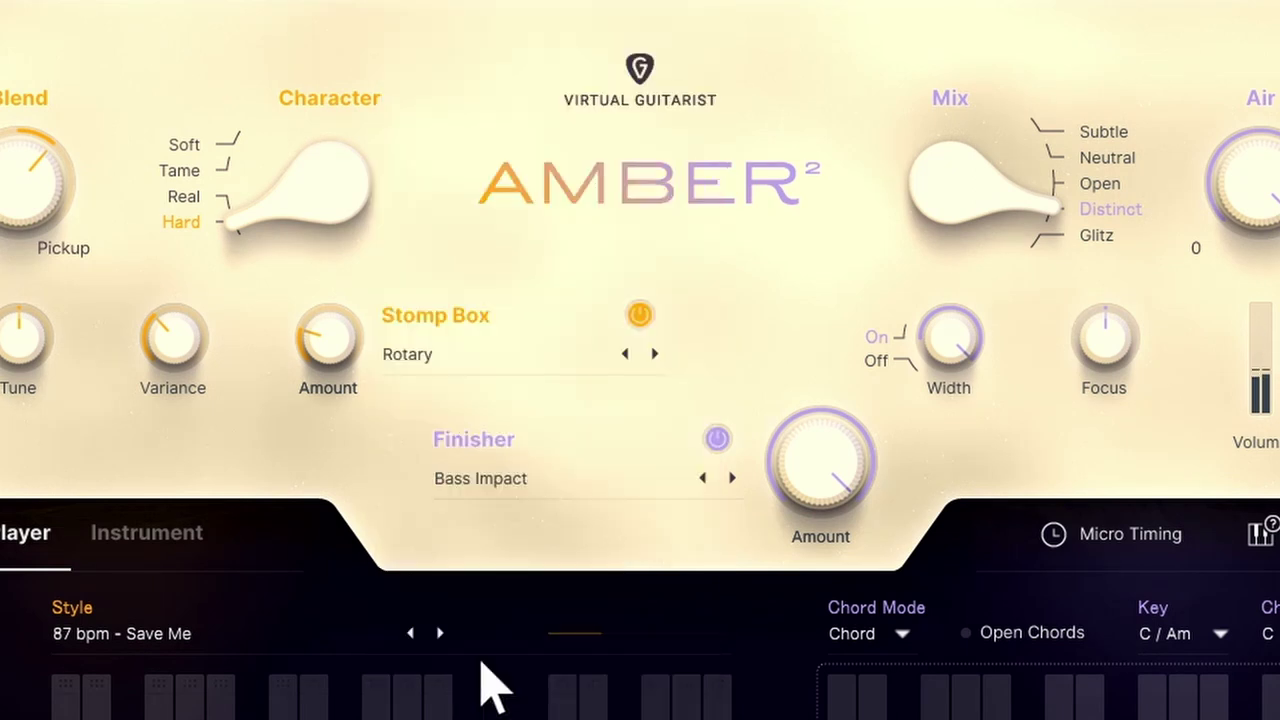
scroll(338, 355, up, 5)
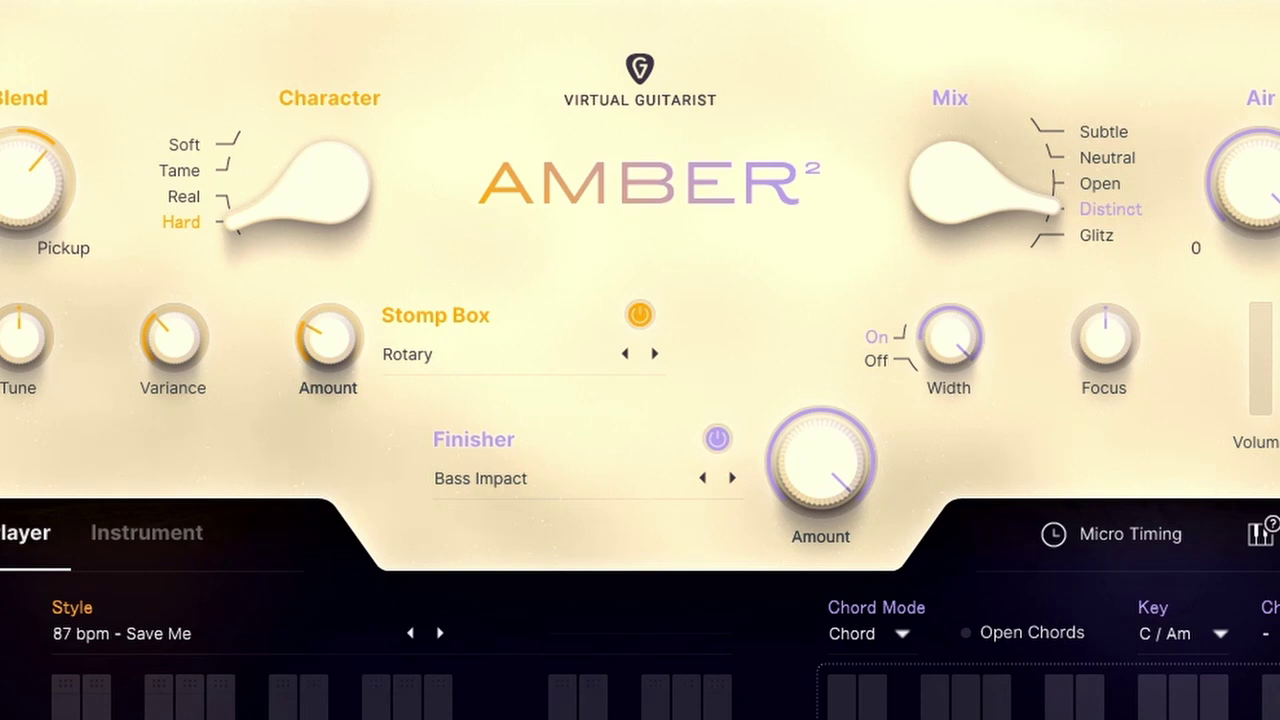
- Switch off both the Stomp Box and the Finisher
click(640, 316)
click(718, 442)
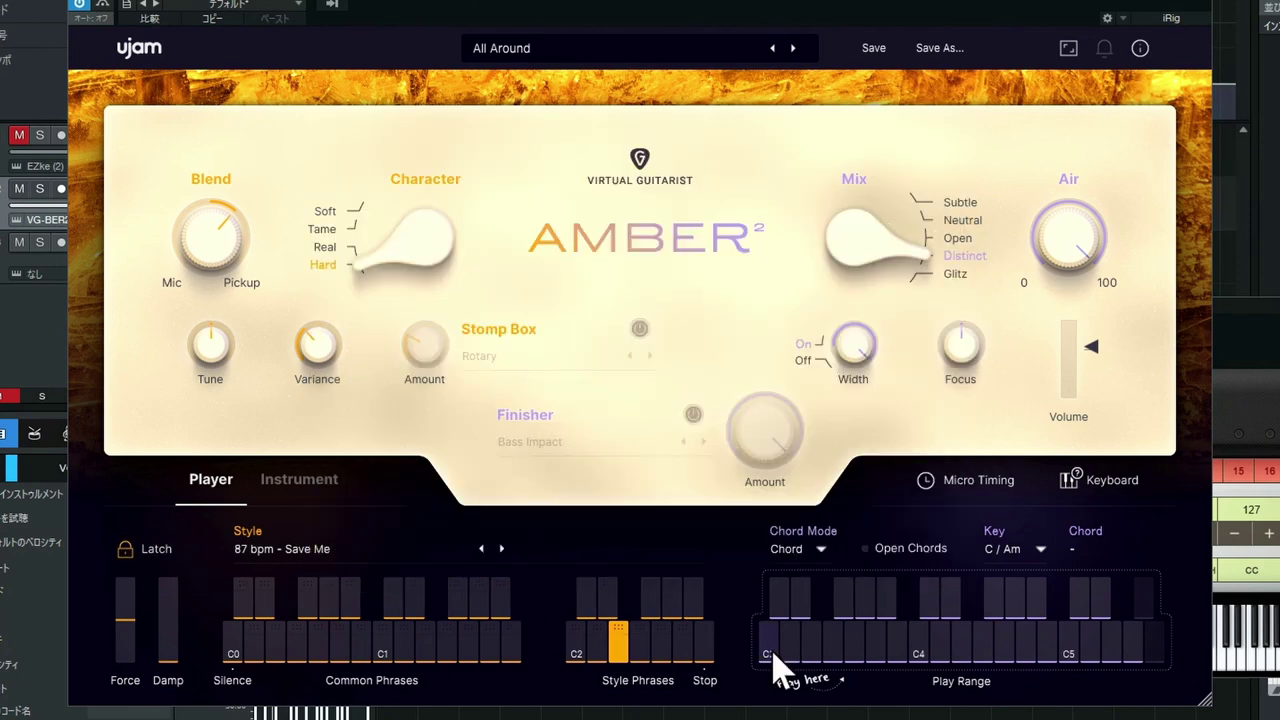
- Play the C3 chord while sweeping Blend toward Mic, ending with it fully on Pickup
click(774, 655)
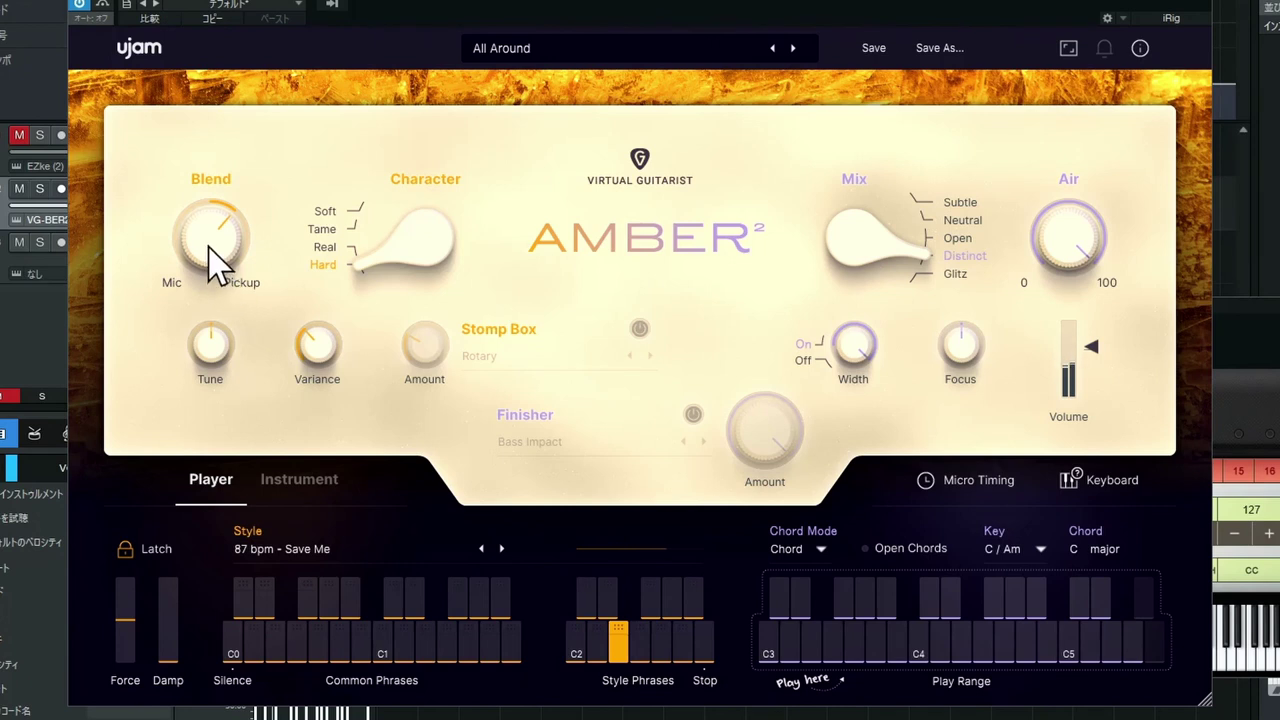
drag(208, 248, 207, 405)
drag(210, 262, 431, 3)
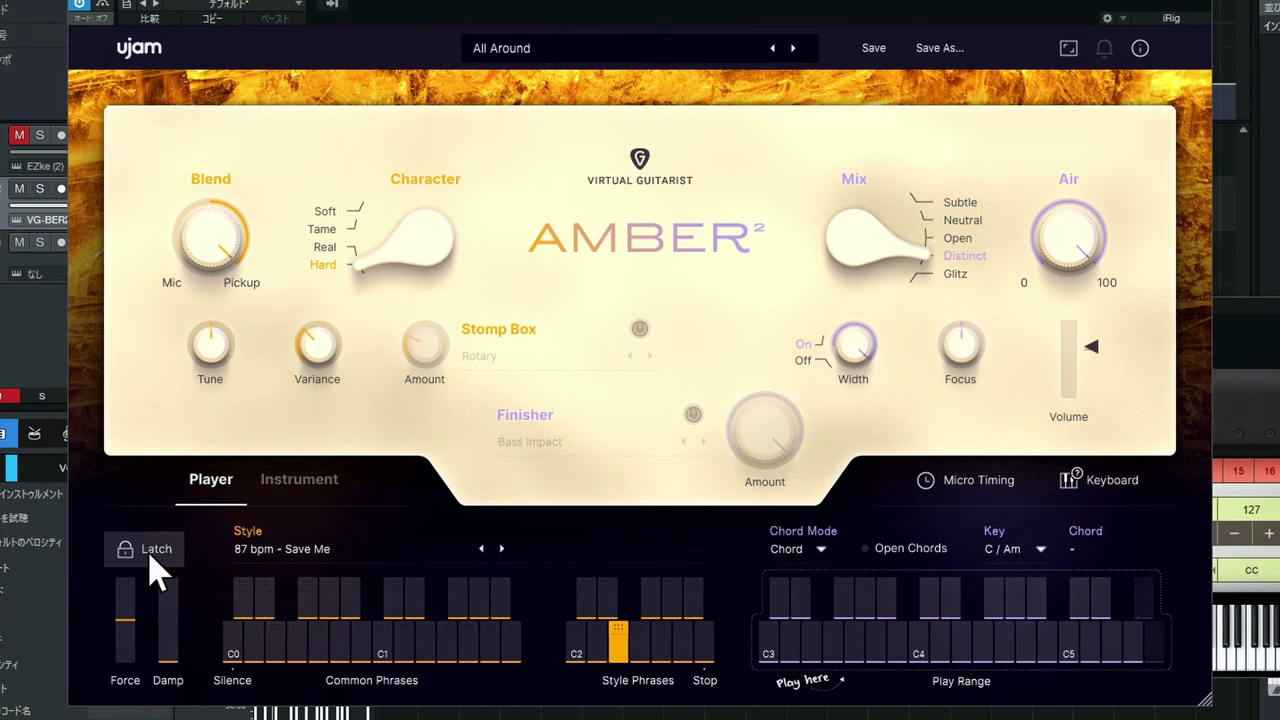
- Play the C3 chord while varying Tune to about +0.96 semitones, and reset Tune to its centre position
click(768, 660)
drag(220, 370, 218, 335)
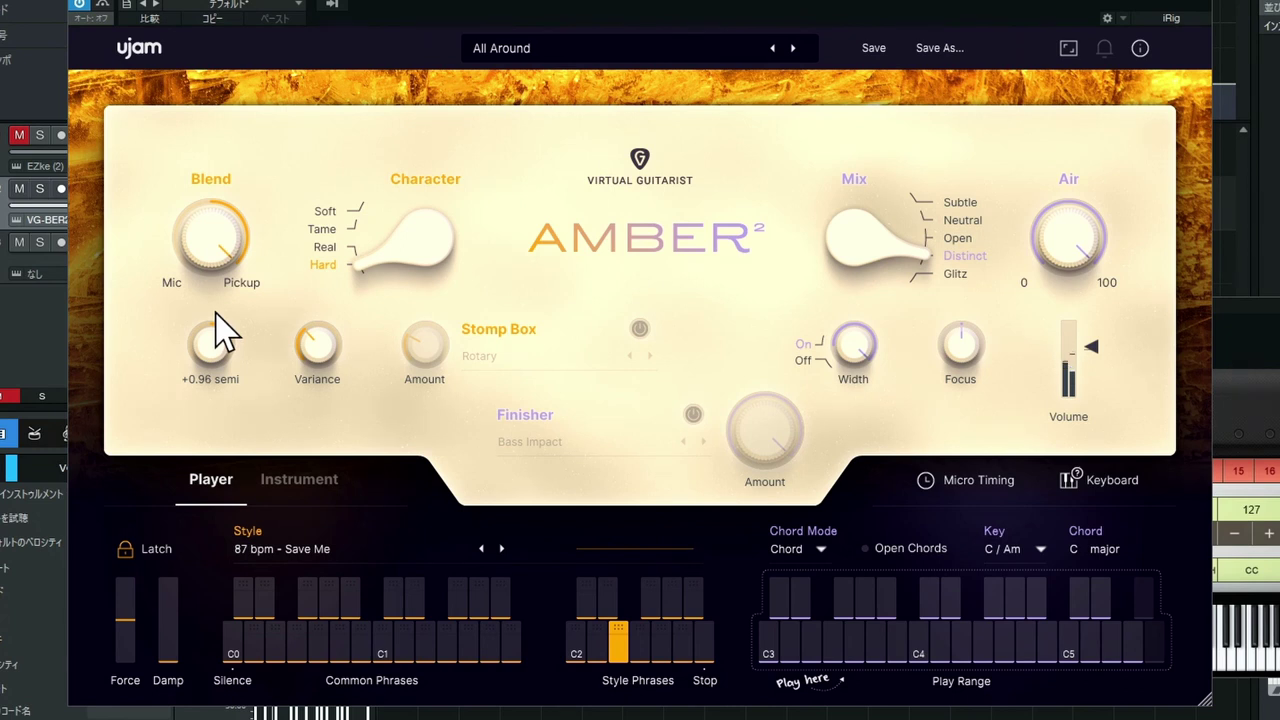
drag(216, 315, 211, 334)
double_click(212, 340)
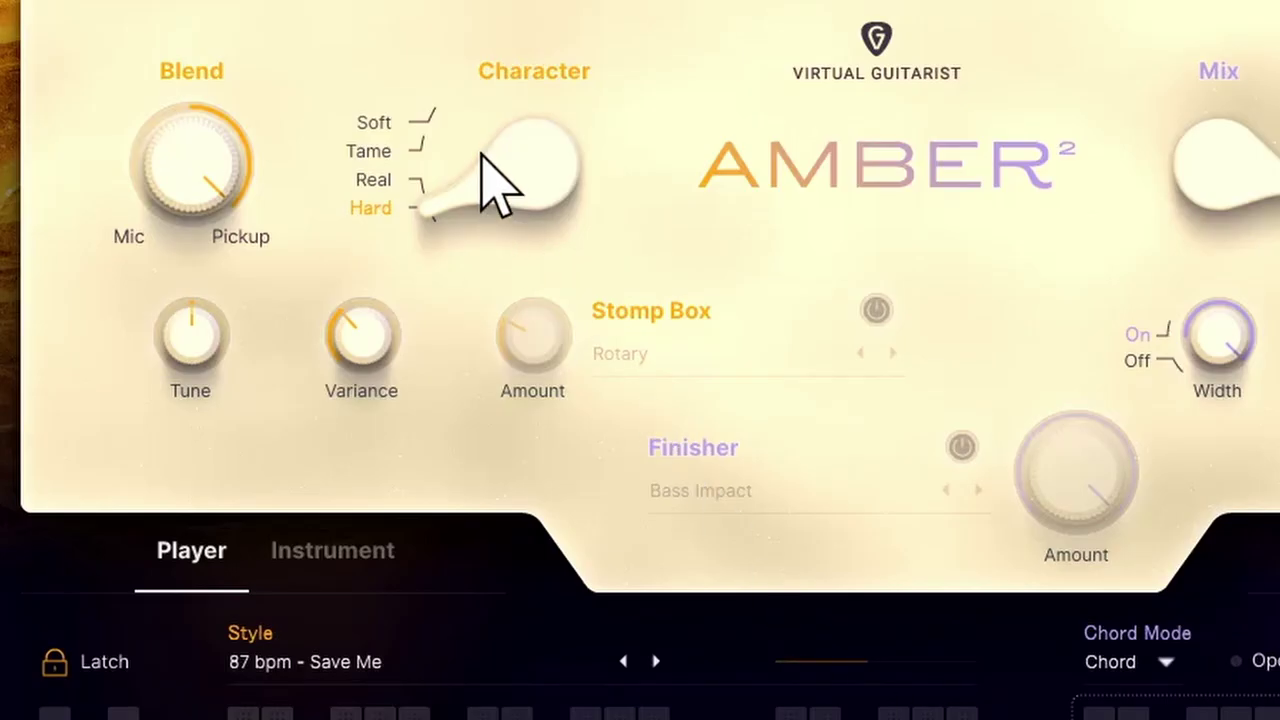
- Compare the Real, Tame and Soft Character settings and return Character to Hard
drag(481, 127, 480, 103)
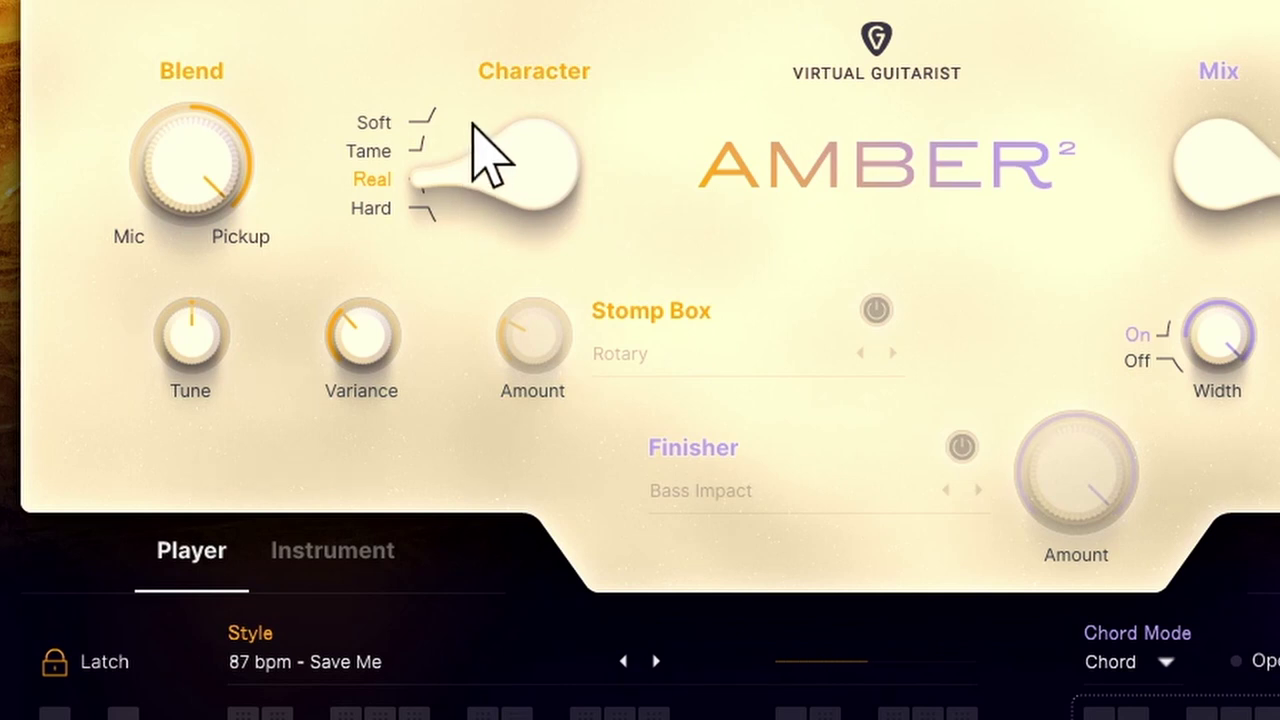
drag(474, 126, 486, 94)
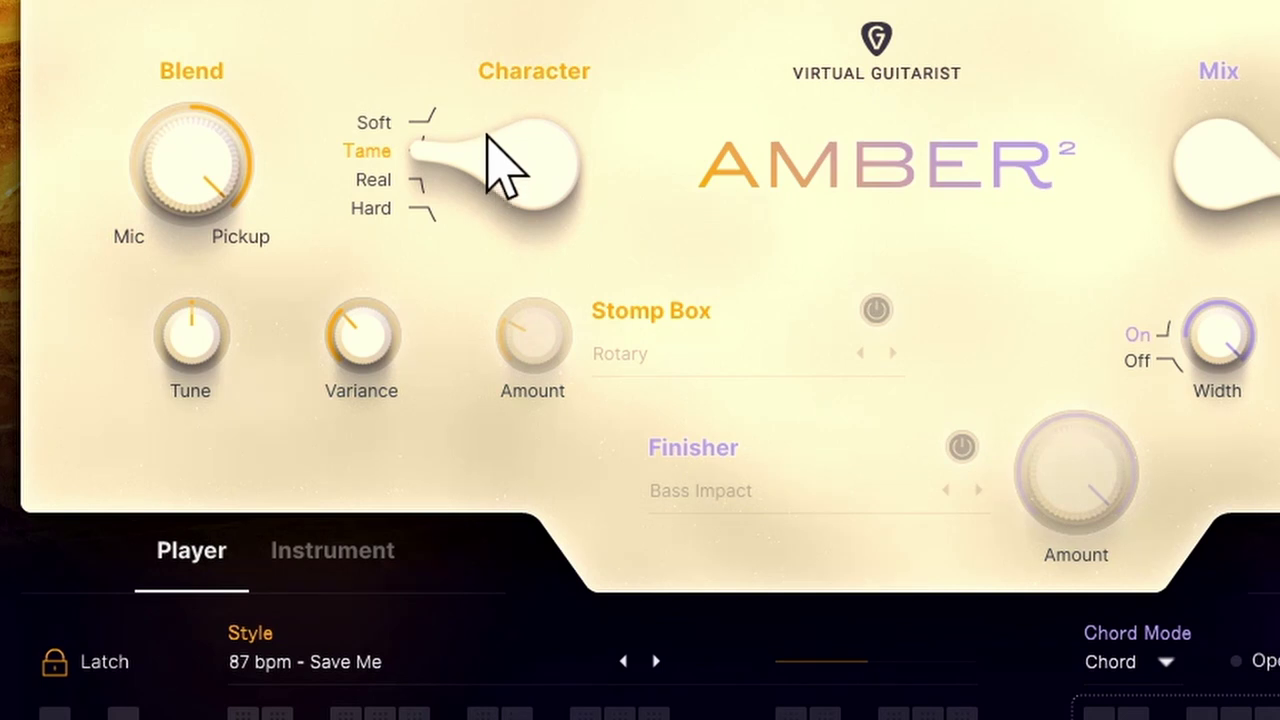
drag(506, 171, 509, 120)
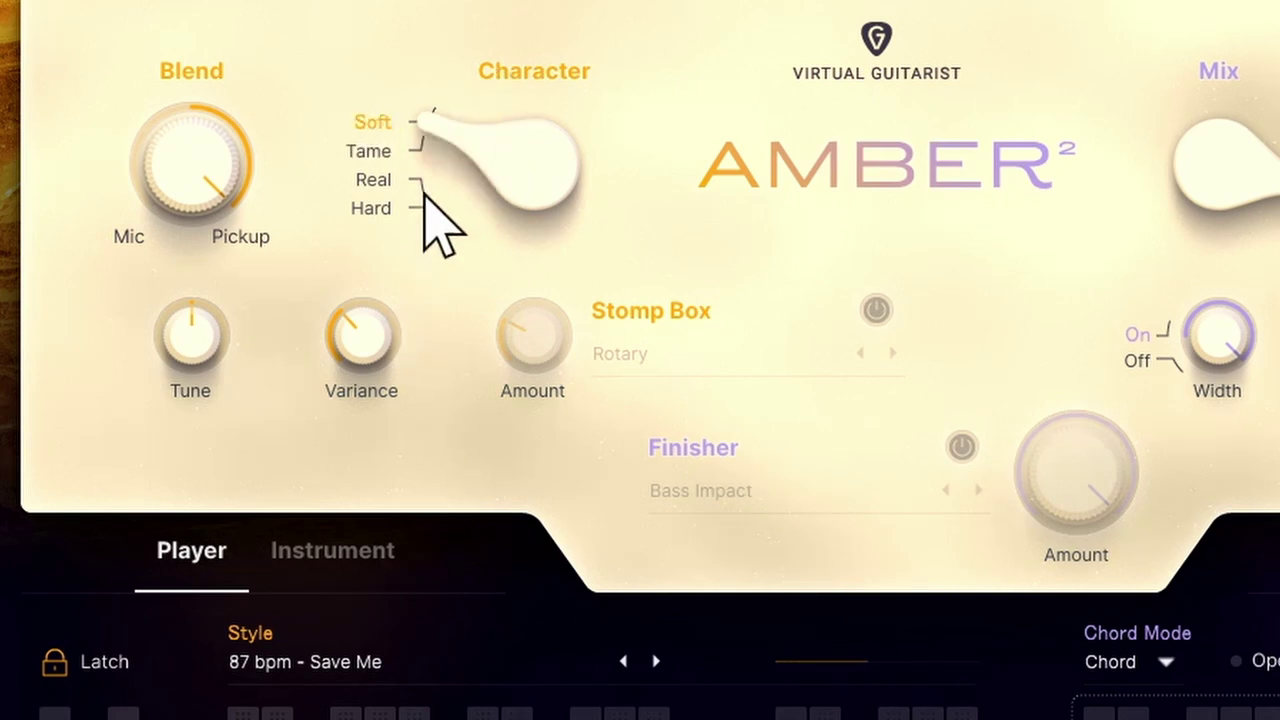
drag(457, 157, 595, 680)
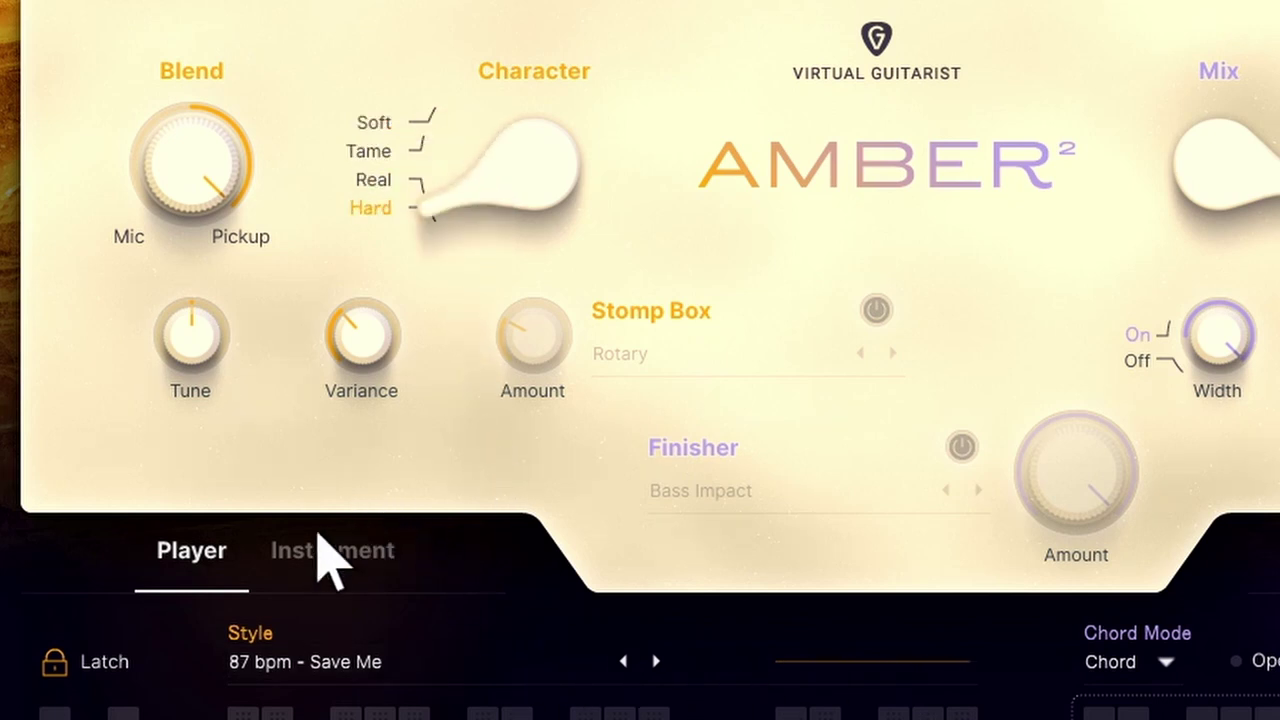
- Toggle Latch and sweep Variance between high and low amounts, finishing toward the low end
click(102, 671)
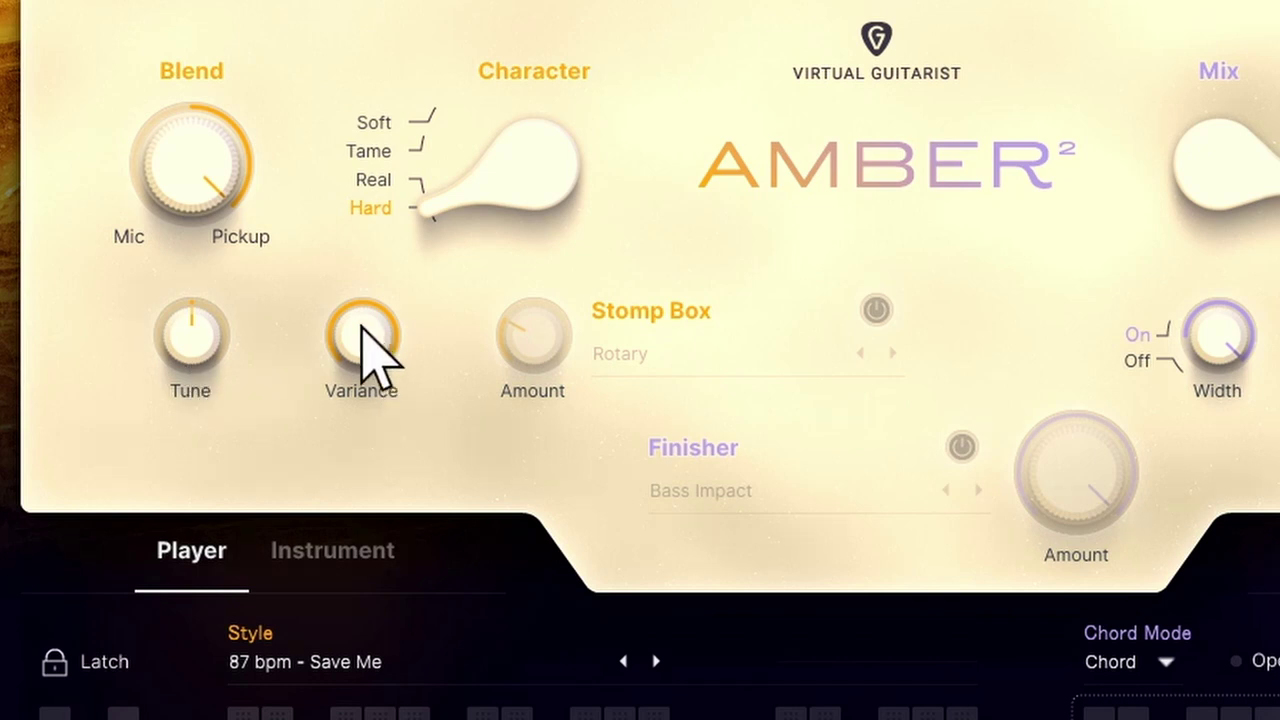
drag(371, 343, 320, 543)
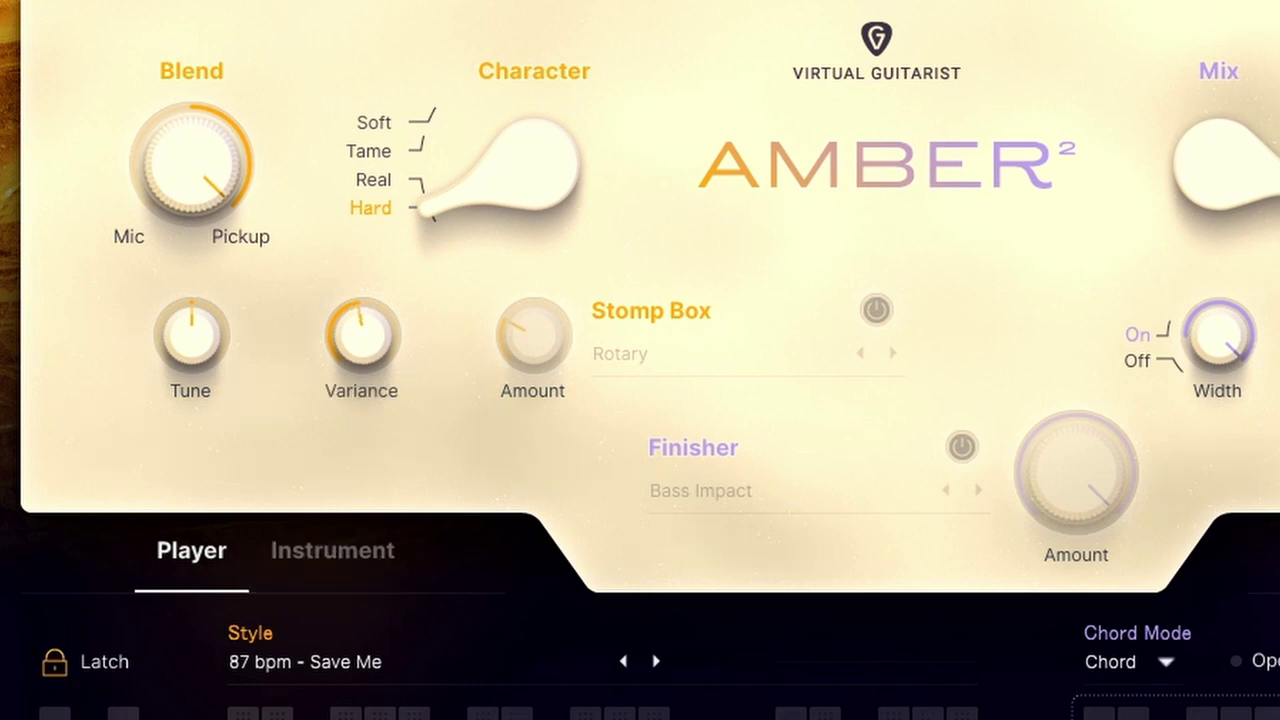
drag(376, 350, 412, 100)
drag(373, 340, 410, 719)
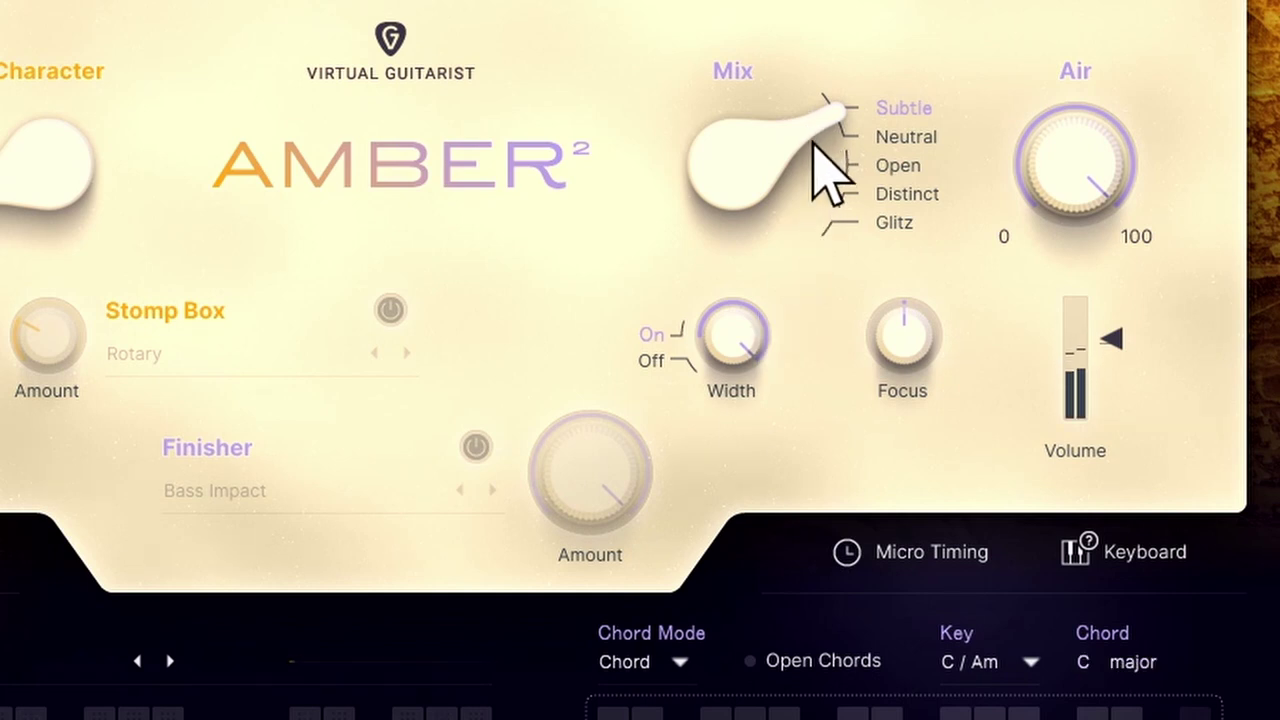
- Compare the Neutral, Open, Distinct and Glitz Mix settings and return Mix to Subtle
drag(814, 143, 823, 180)
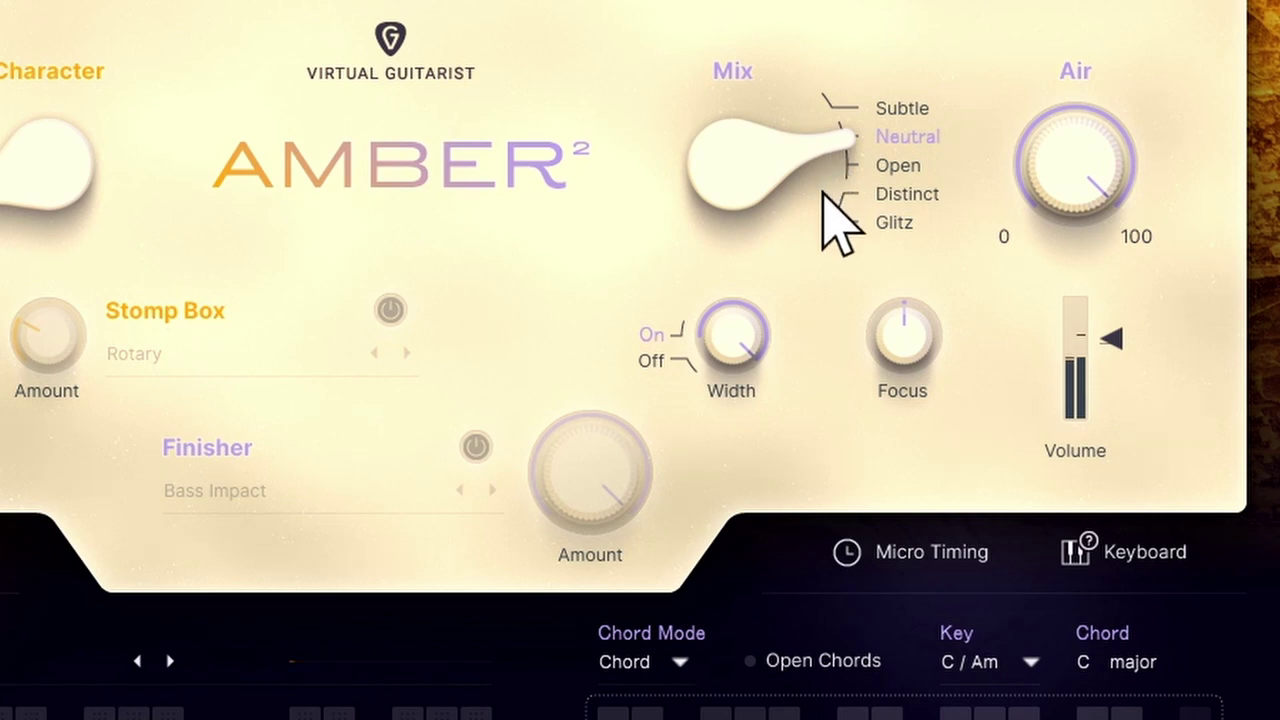
drag(822, 198, 822, 213)
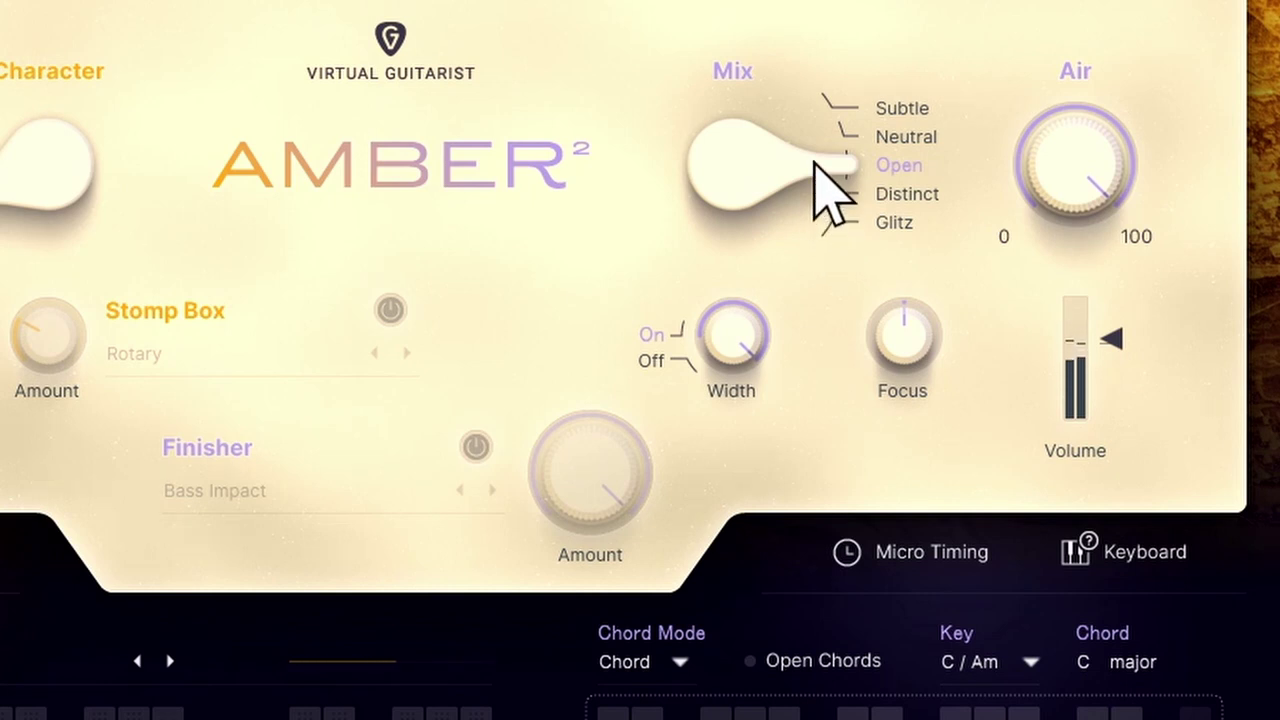
drag(814, 162, 816, 217)
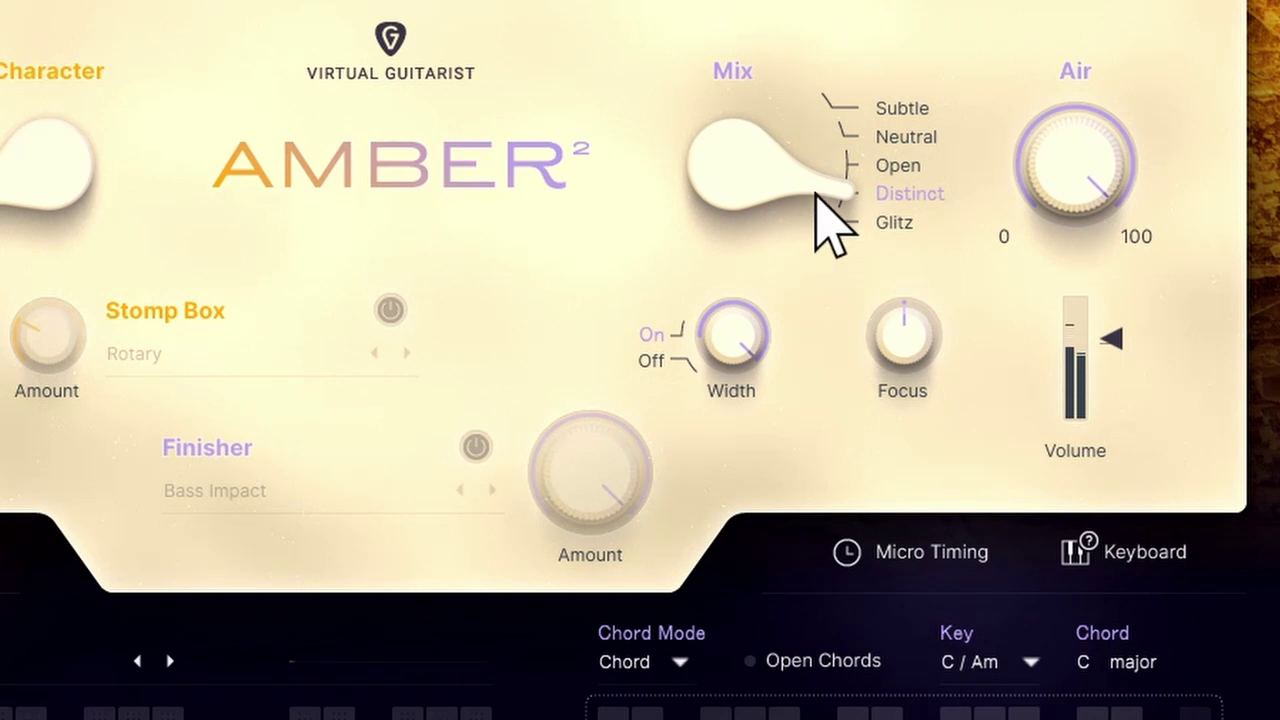
drag(815, 196, 815, 266)
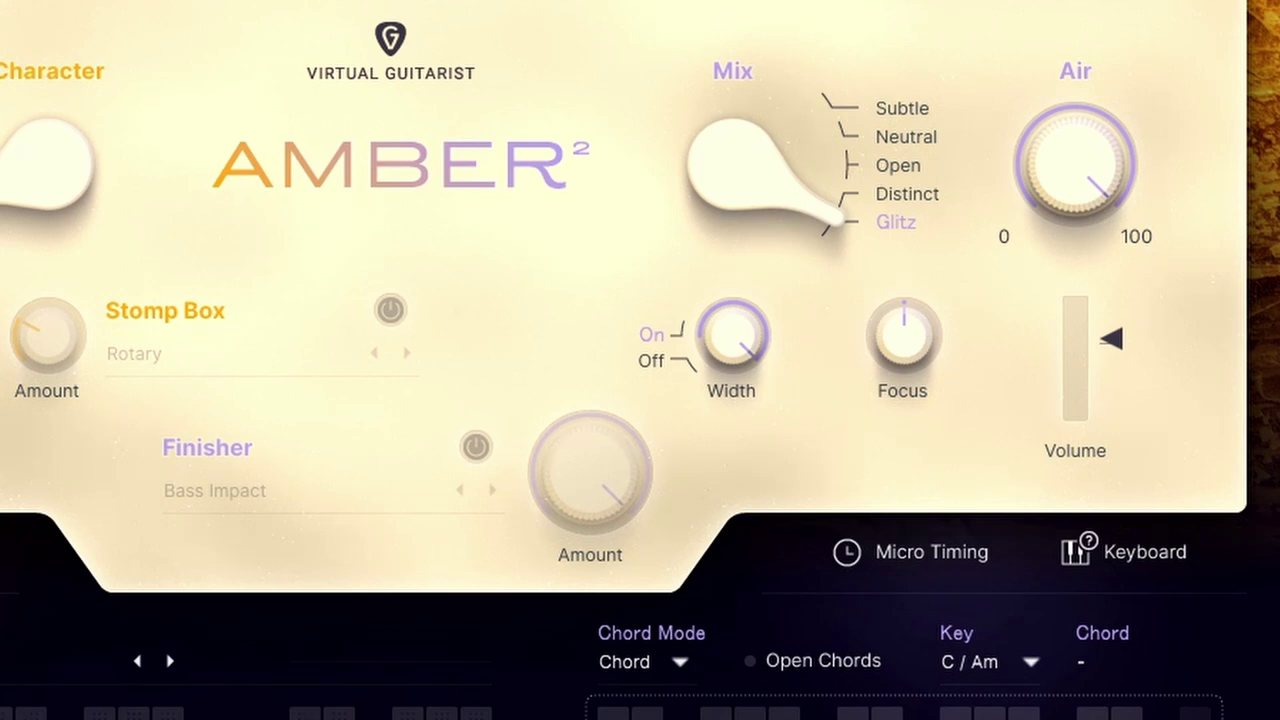
drag(786, 223, 654, 126)
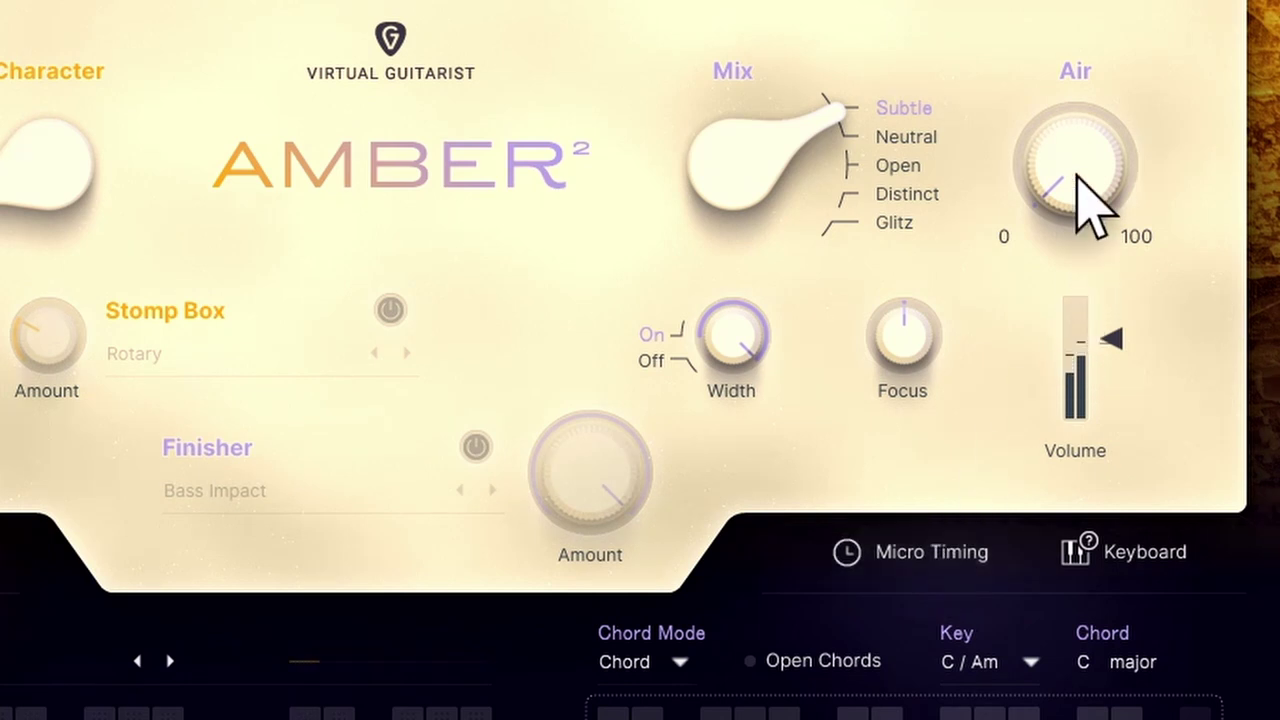
- Compare Air at 0 and 100 with Mix on Subtle, Neutral and Open, finishing on Open with Air at 100
drag(1093, 27, 1115, 0)
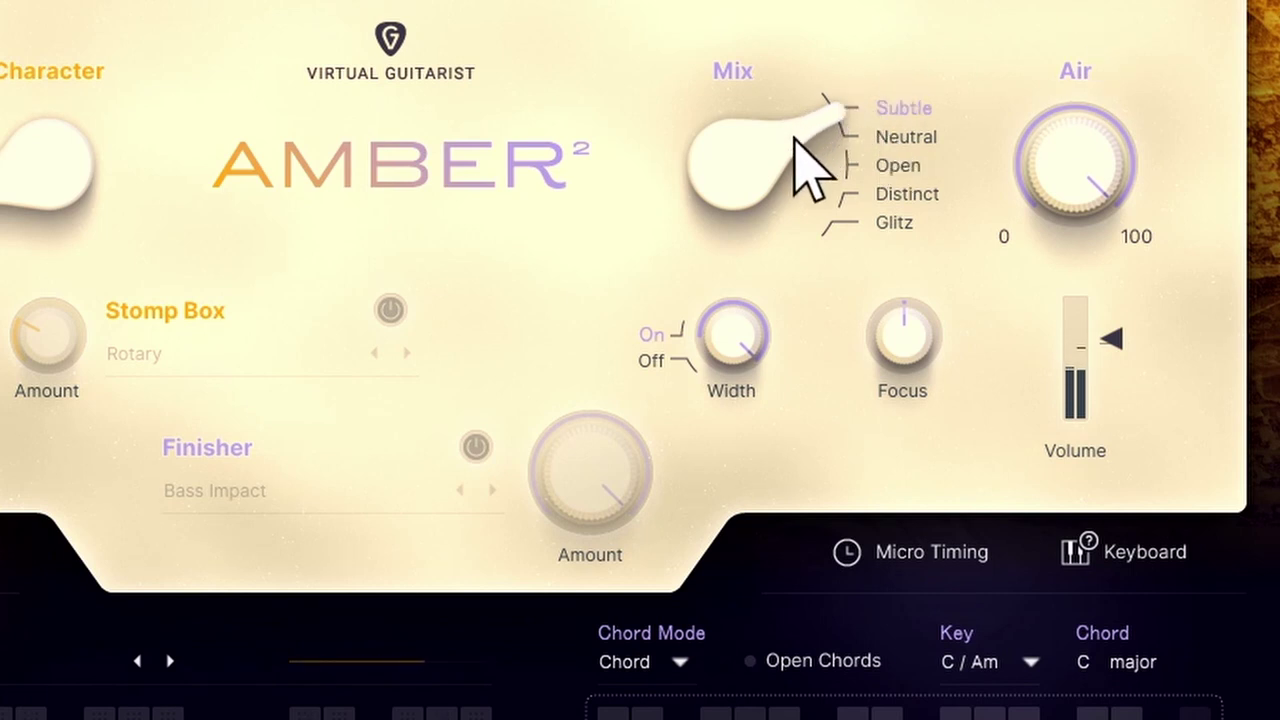
drag(809, 200, 829, 234)
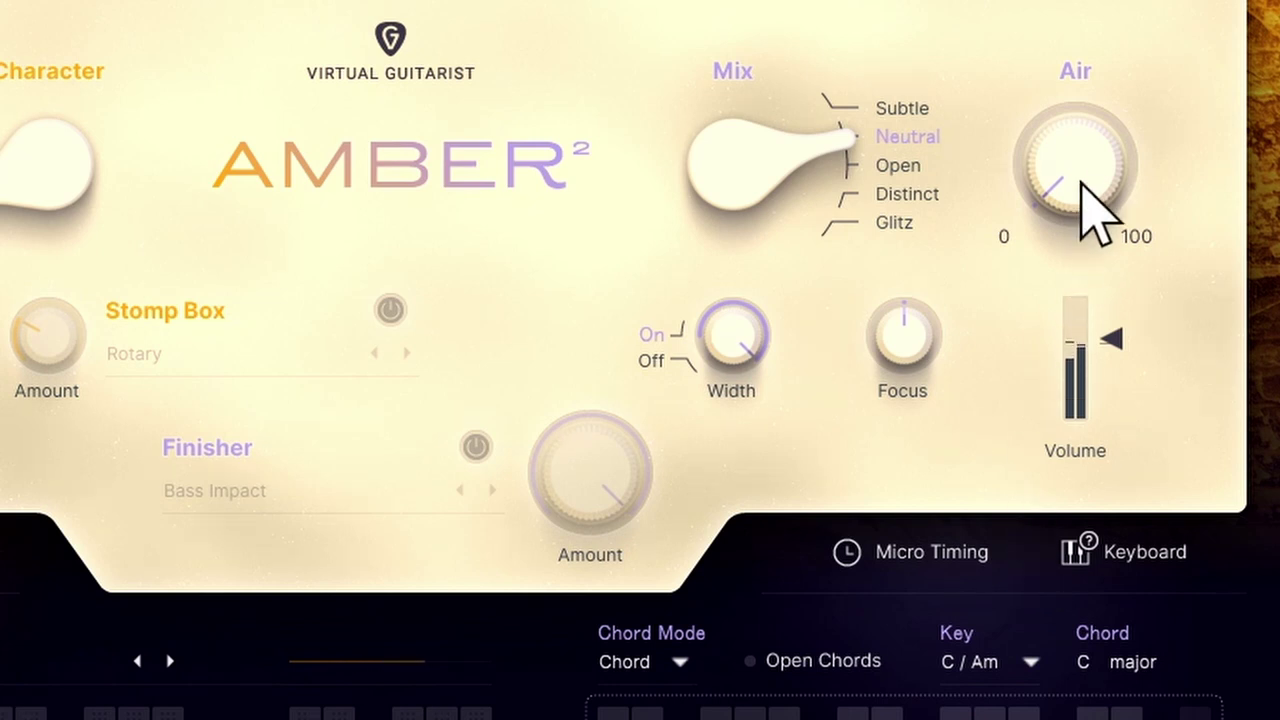
drag(850, 135, 822, 205)
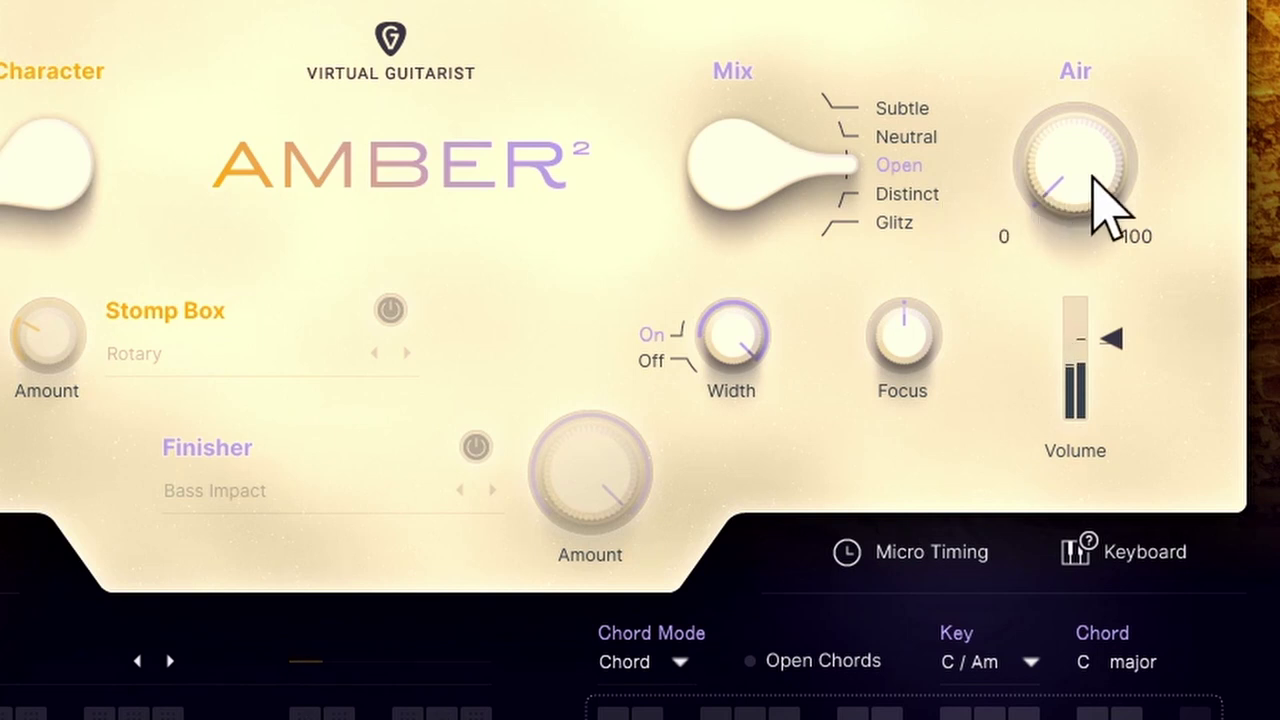
drag(1100, 190, 1152, 0)
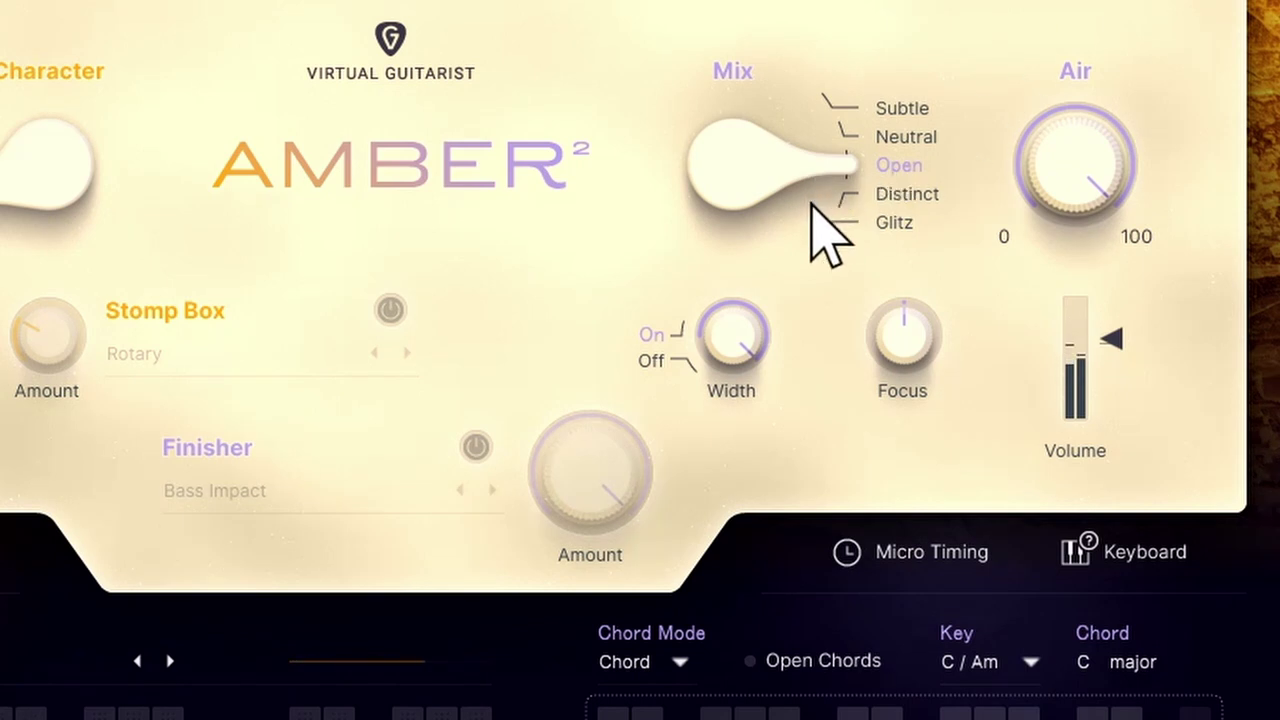
- Compare Air at 0 and 100 with Mix on Distinct and Glitz, finishing on Glitz with Air at 0
click(822, 235)
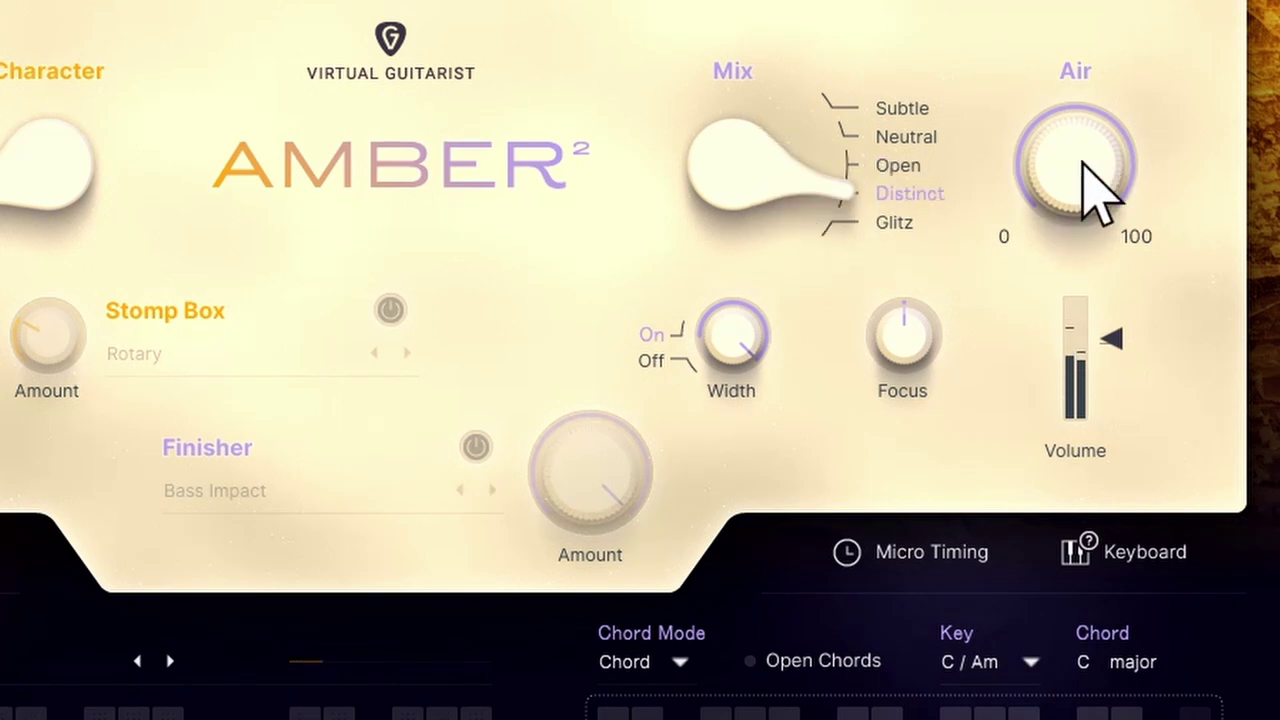
drag(1083, 162, 1022, 548)
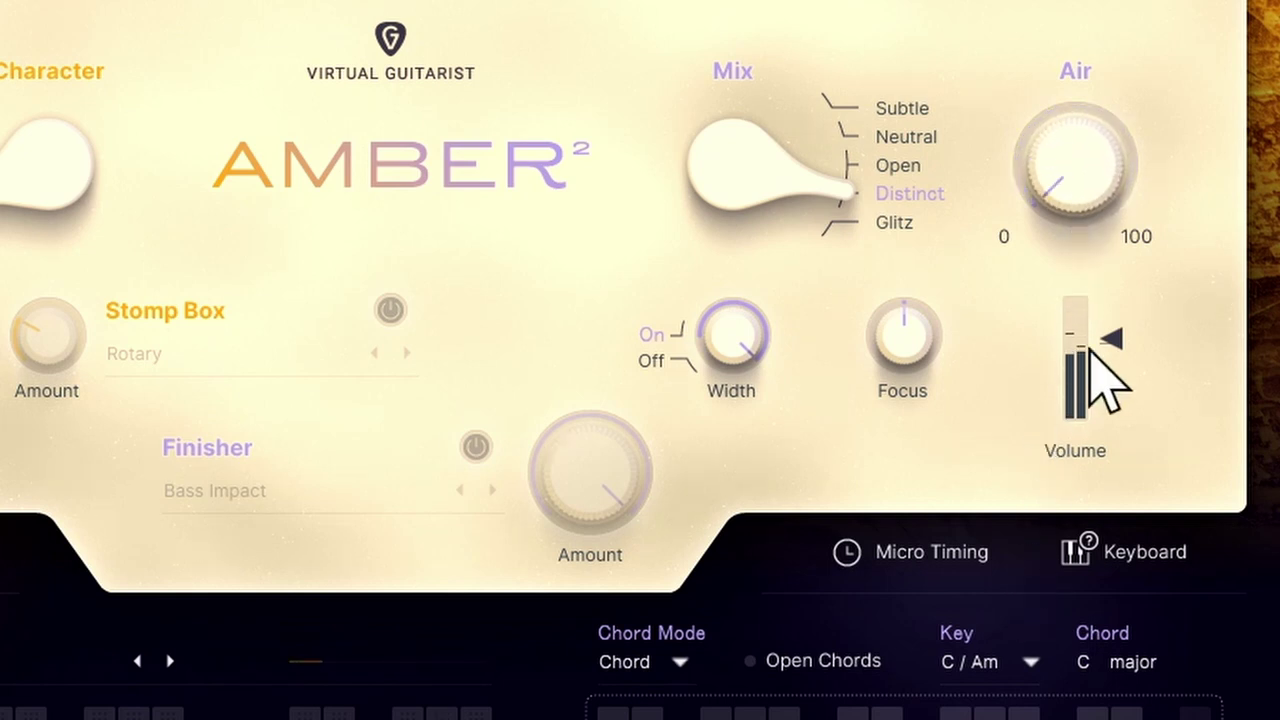
drag(1097, 206, 1110, 0)
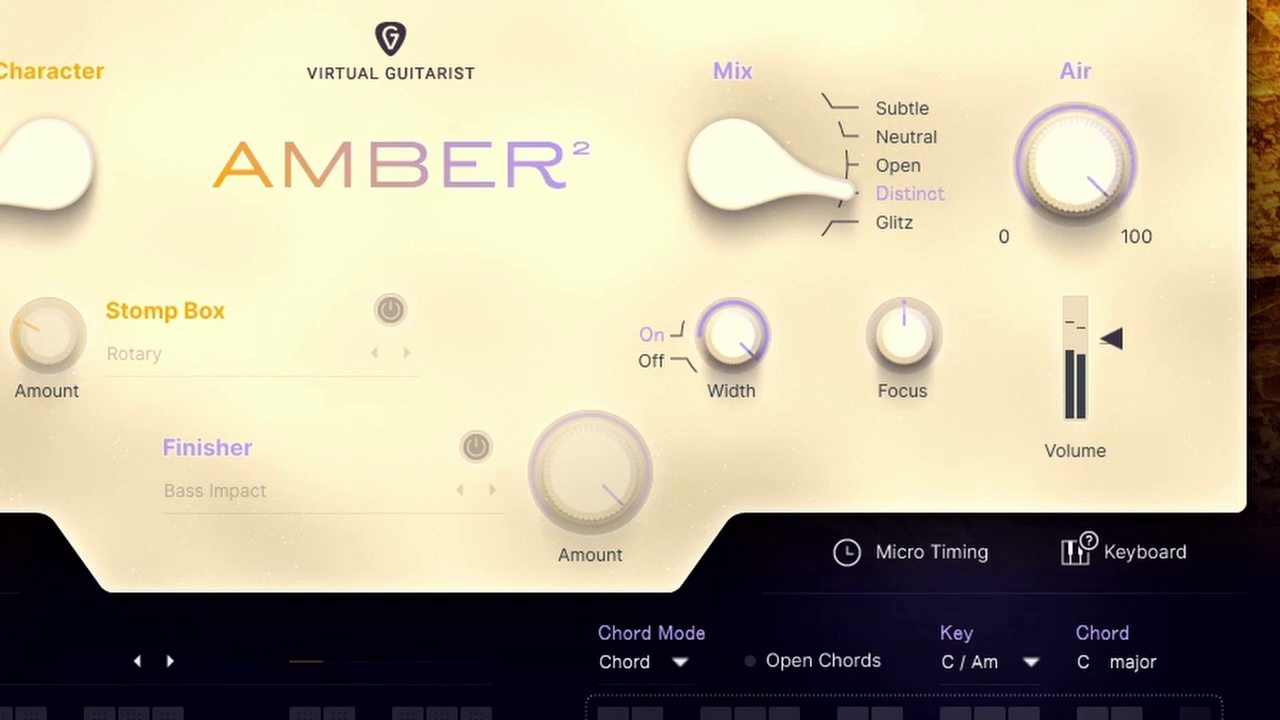
drag(803, 197, 800, 262)
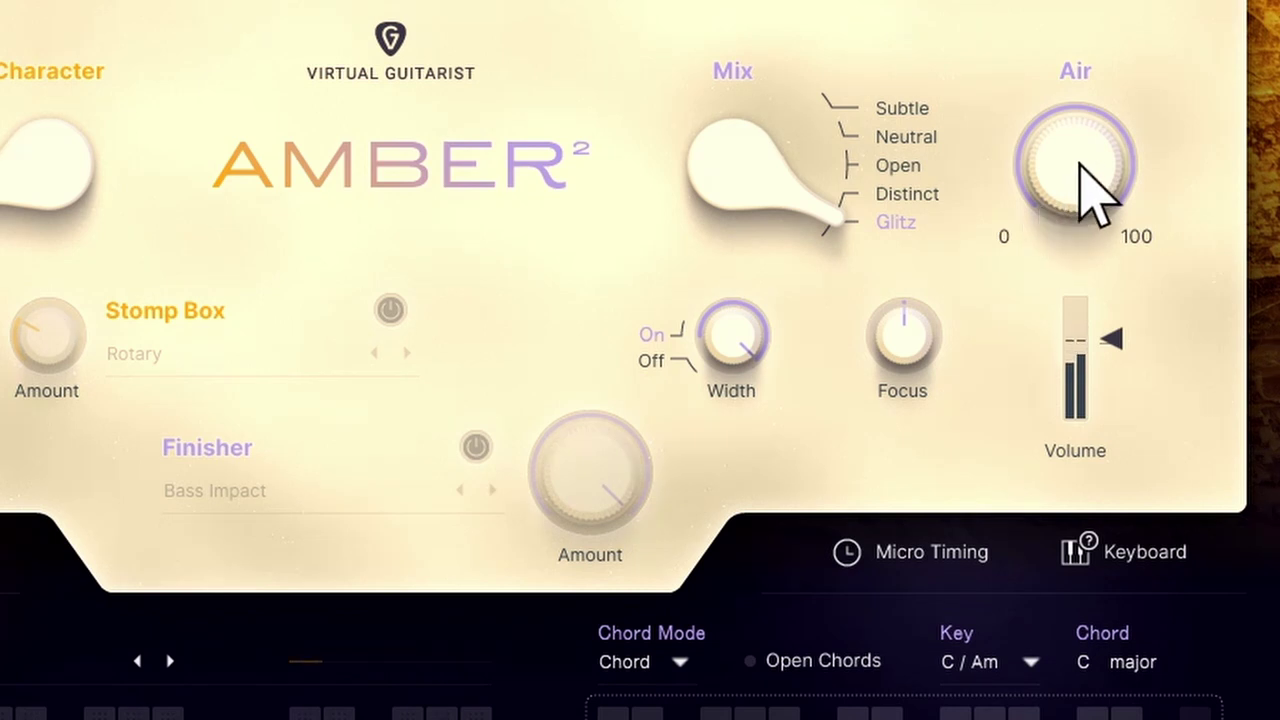
drag(1080, 164, 1030, 572)
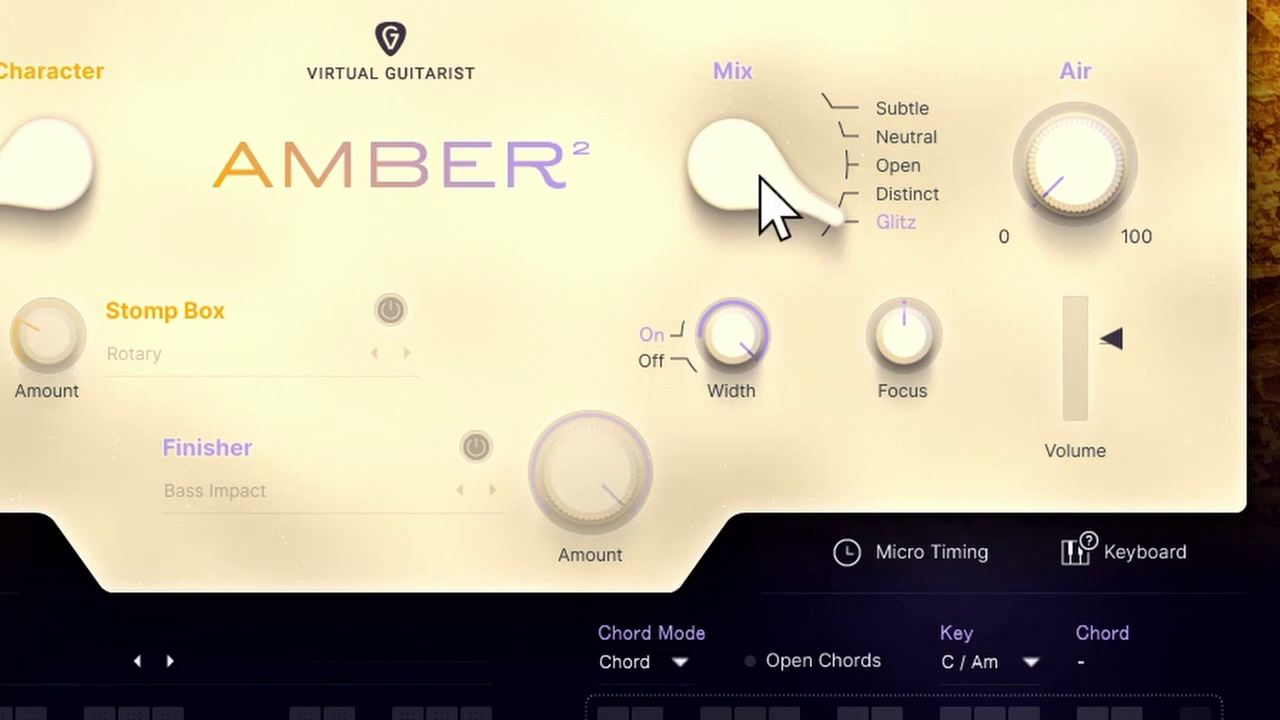
- Switch Mix to Neutral, and lower Width to Off before raising it to just past its midpoint
click(900, 136)
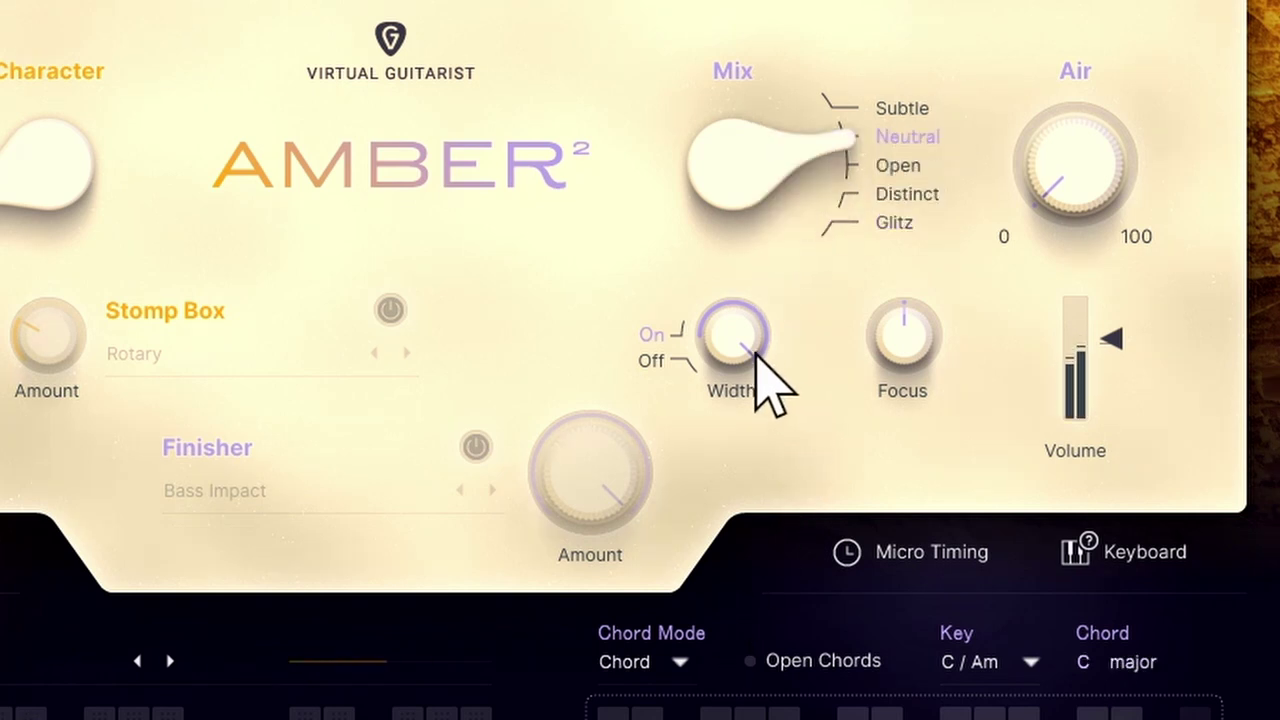
drag(760, 366, 705, 719)
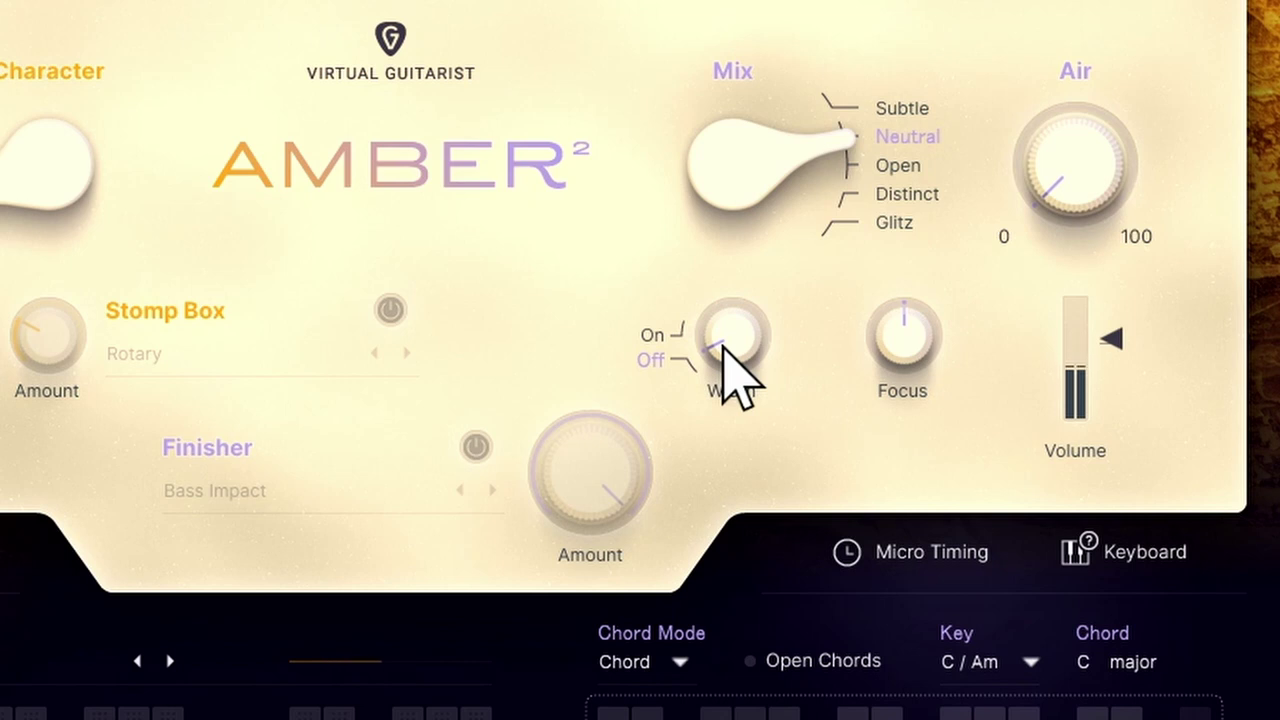
drag(723, 342, 788, 150)
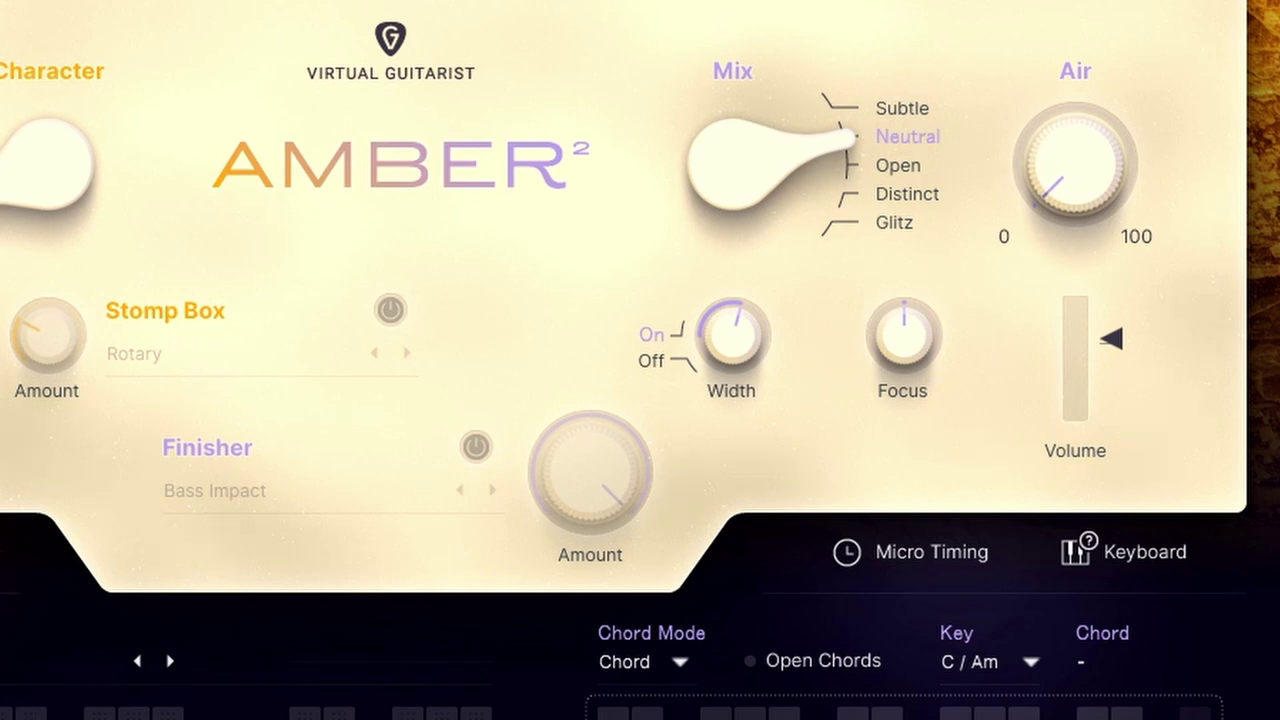
- Sweep Focus down to its minimum and back up while the C major chord plays
drag(897, 333, 835, 548)
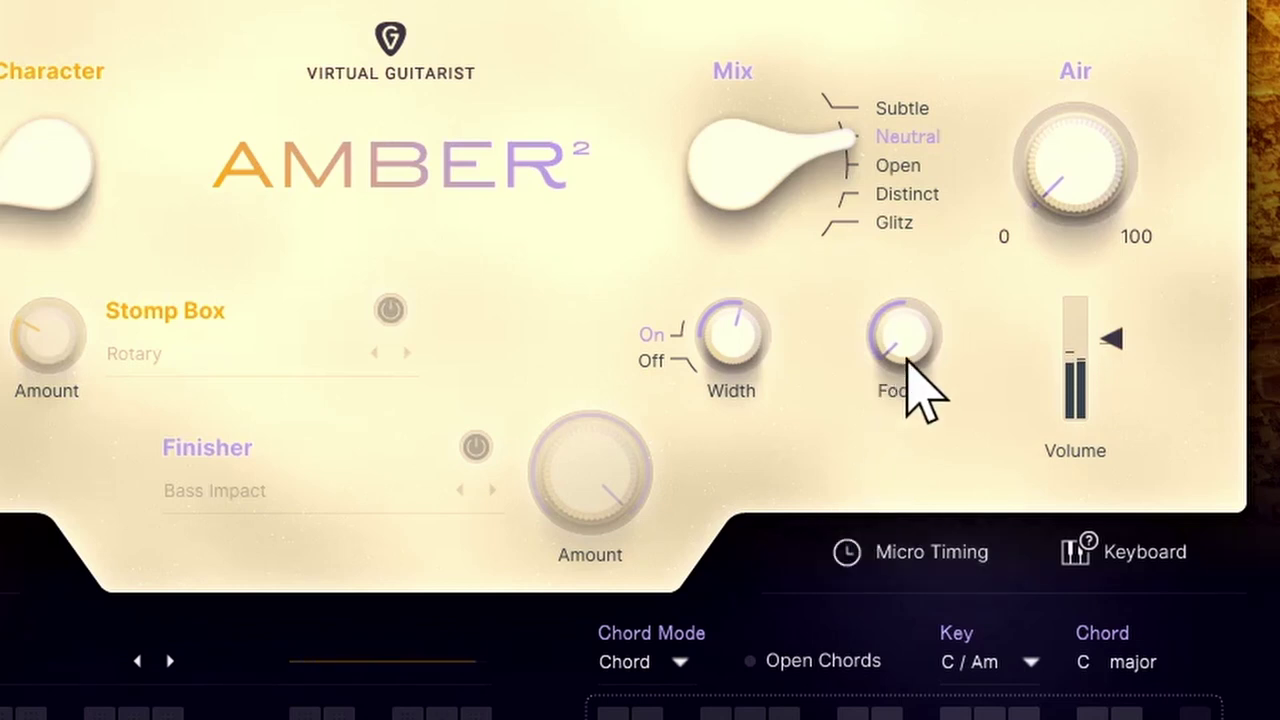
drag(907, 356, 1064, 0)
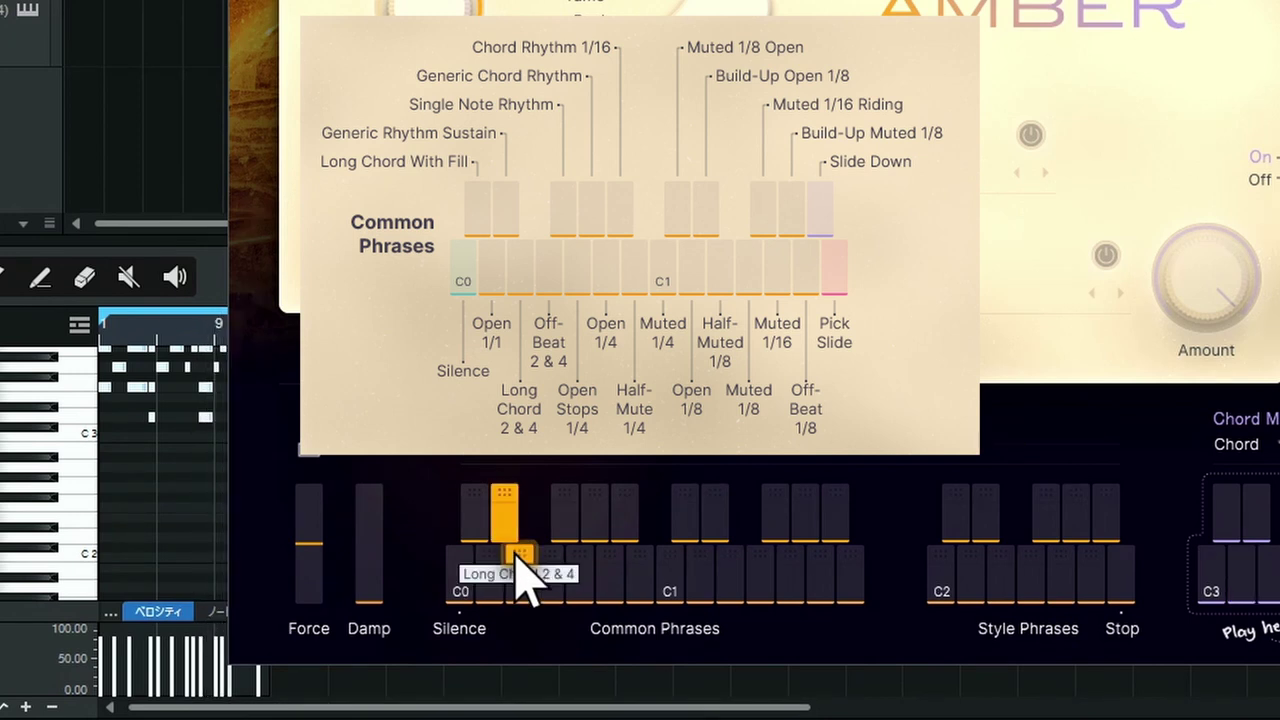
- Audition the Long Chord 2 & 4, Off-Beat 2 & 4, Single Note Rhythm and Open Stops 1/4 common phrases
click(518, 585)
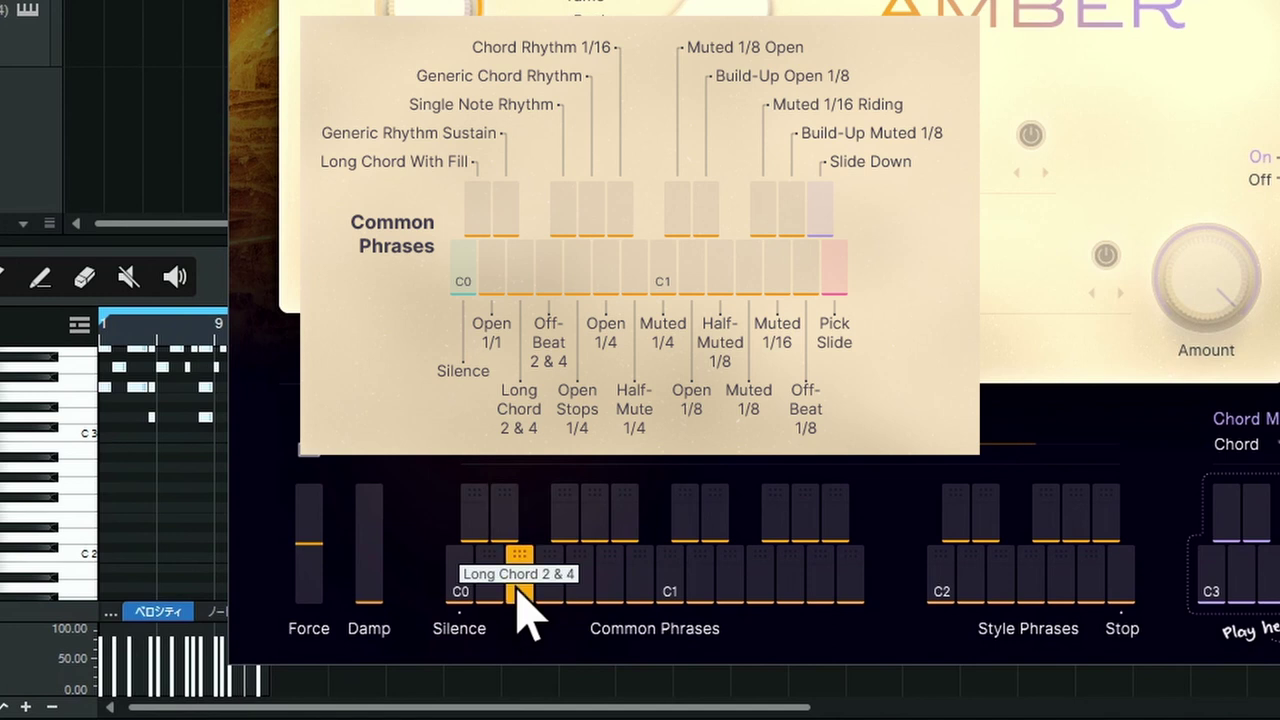
click(546, 592)
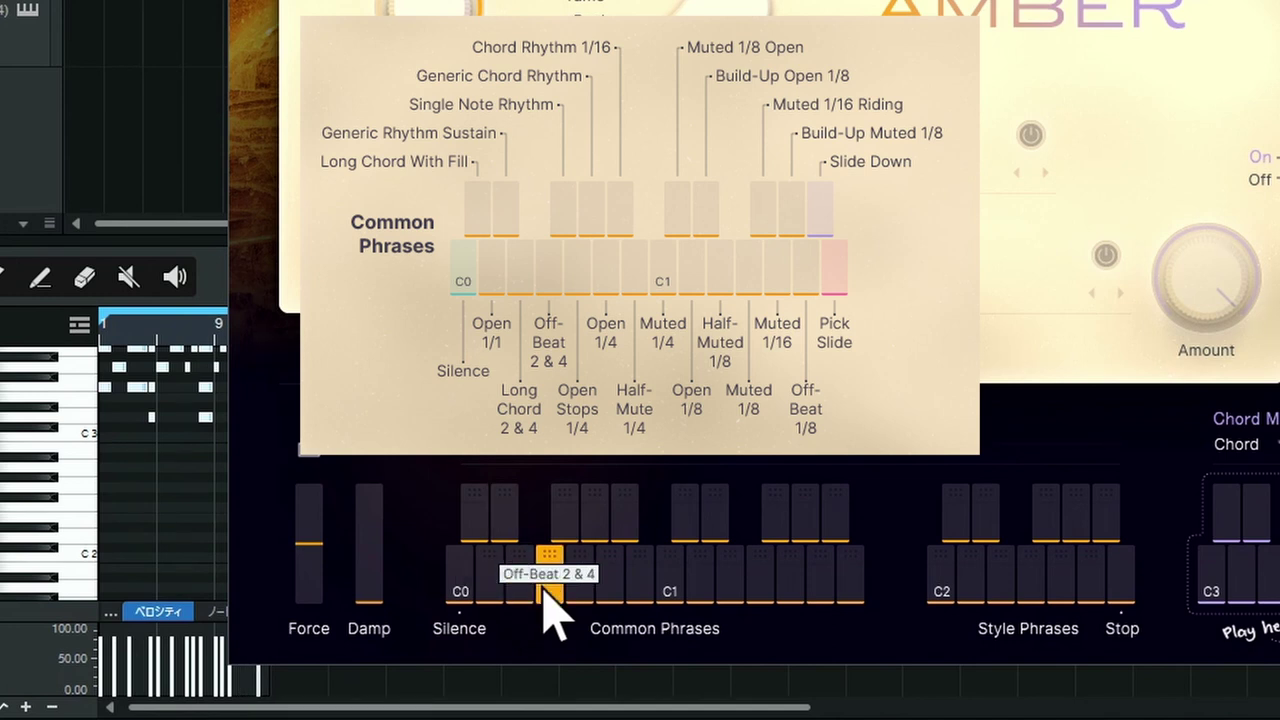
click(570, 530)
click(578, 565)
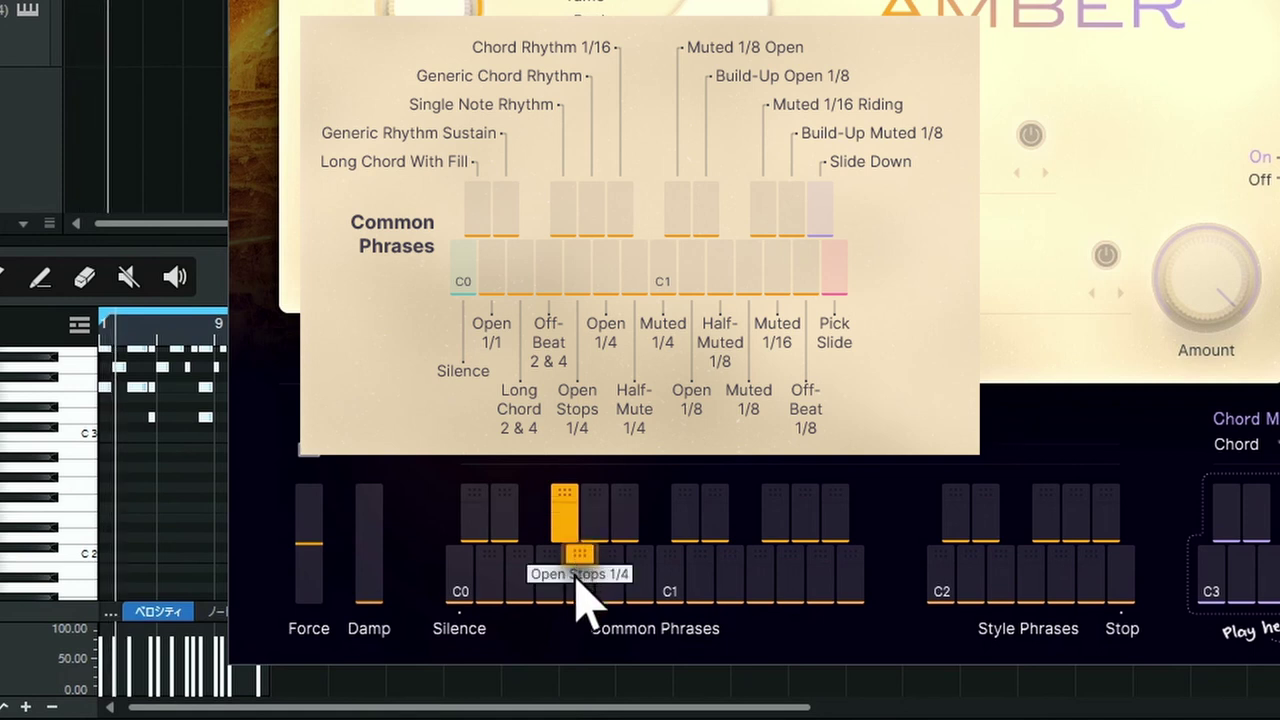
click(576, 584)
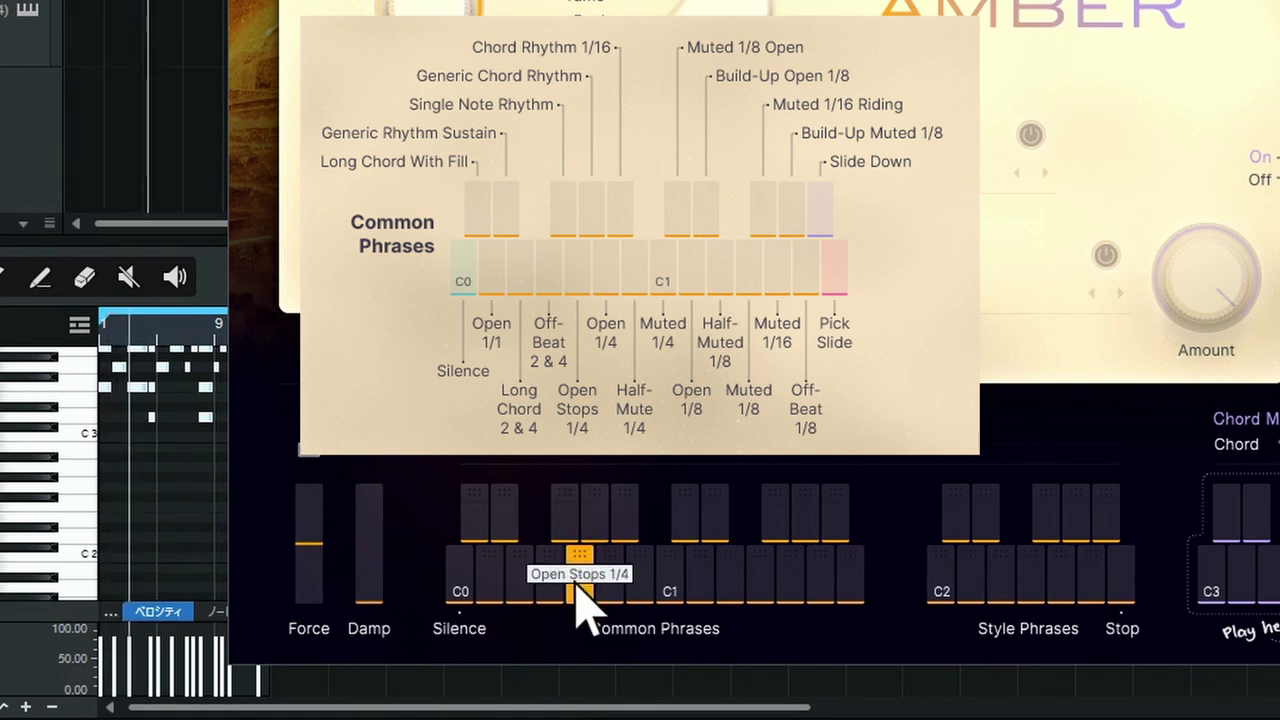
- Audition the Generic Chord Rhythm, Open 1/4, Chord Rhythm 1/16, Half-Mute 1/4 and Muted 1/4 common phrases
click(590, 530)
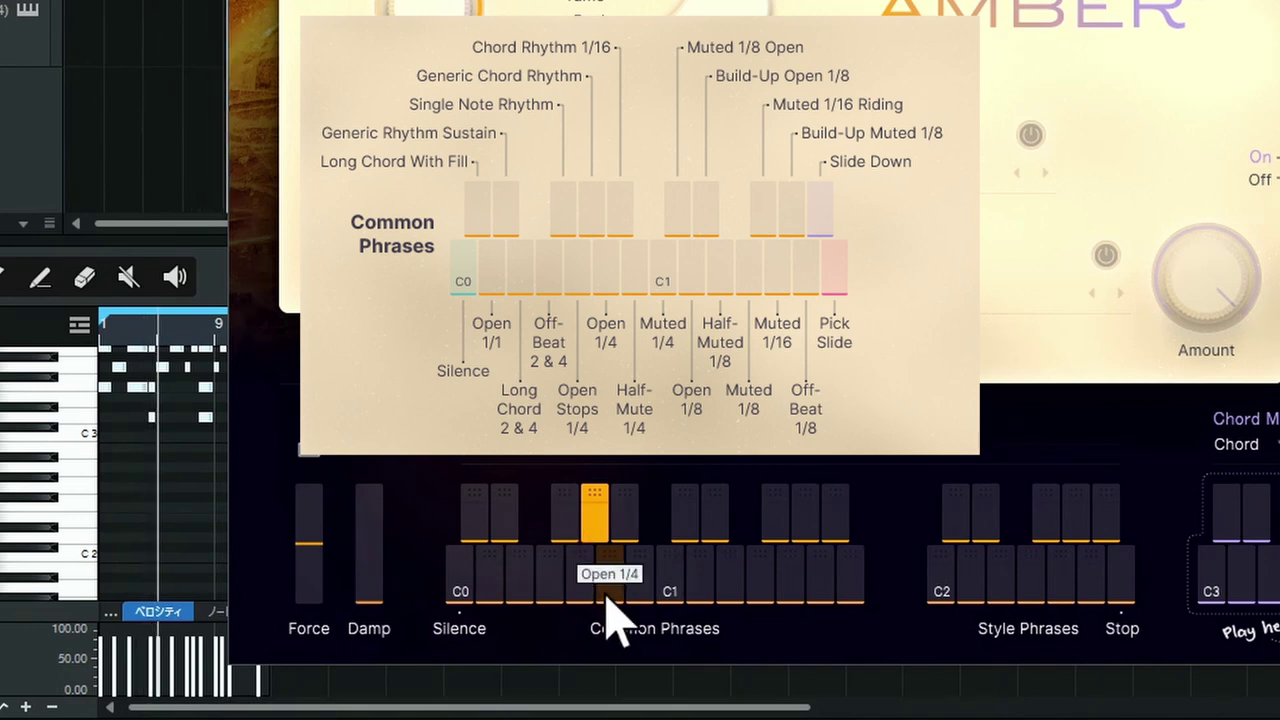
click(606, 600)
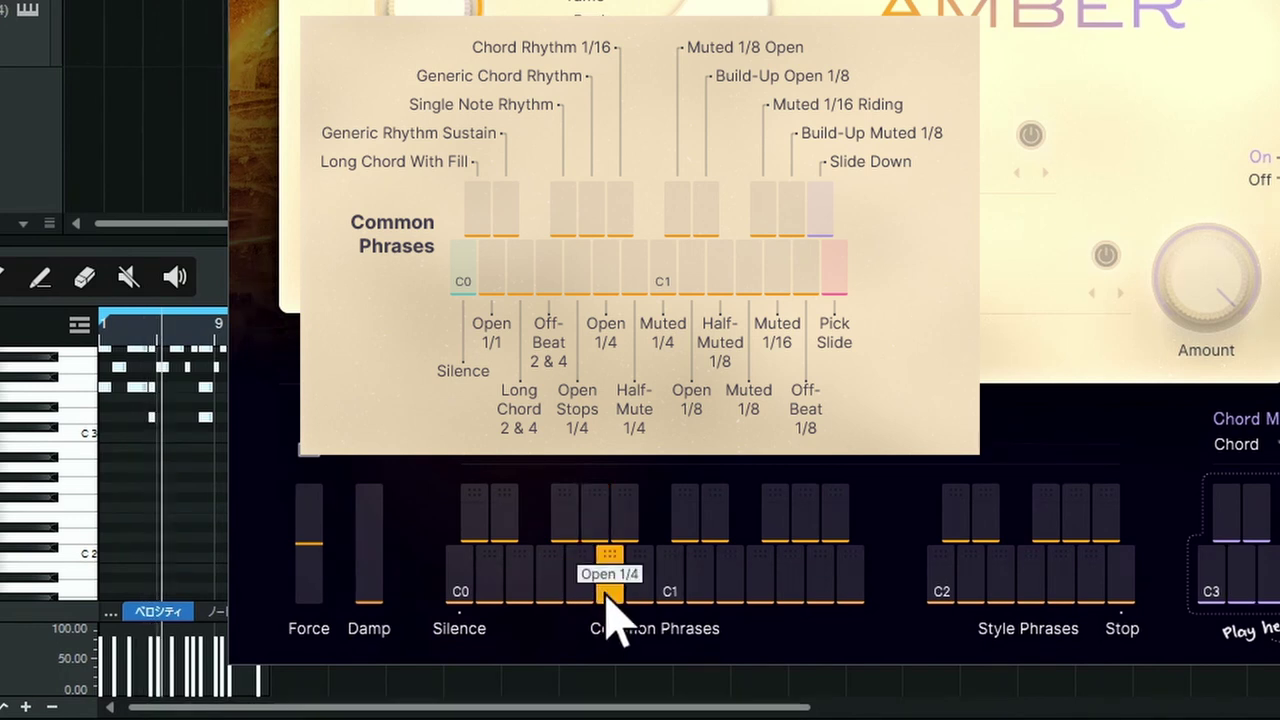
click(620, 530)
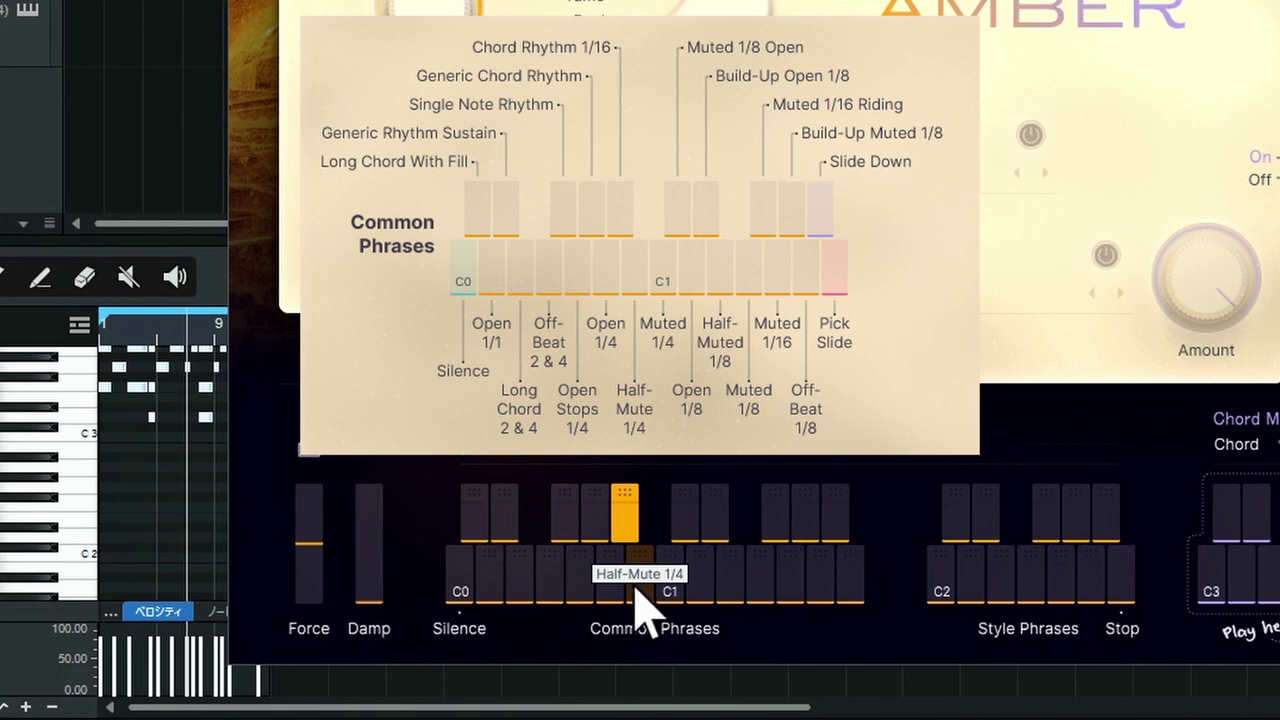
click(641, 597)
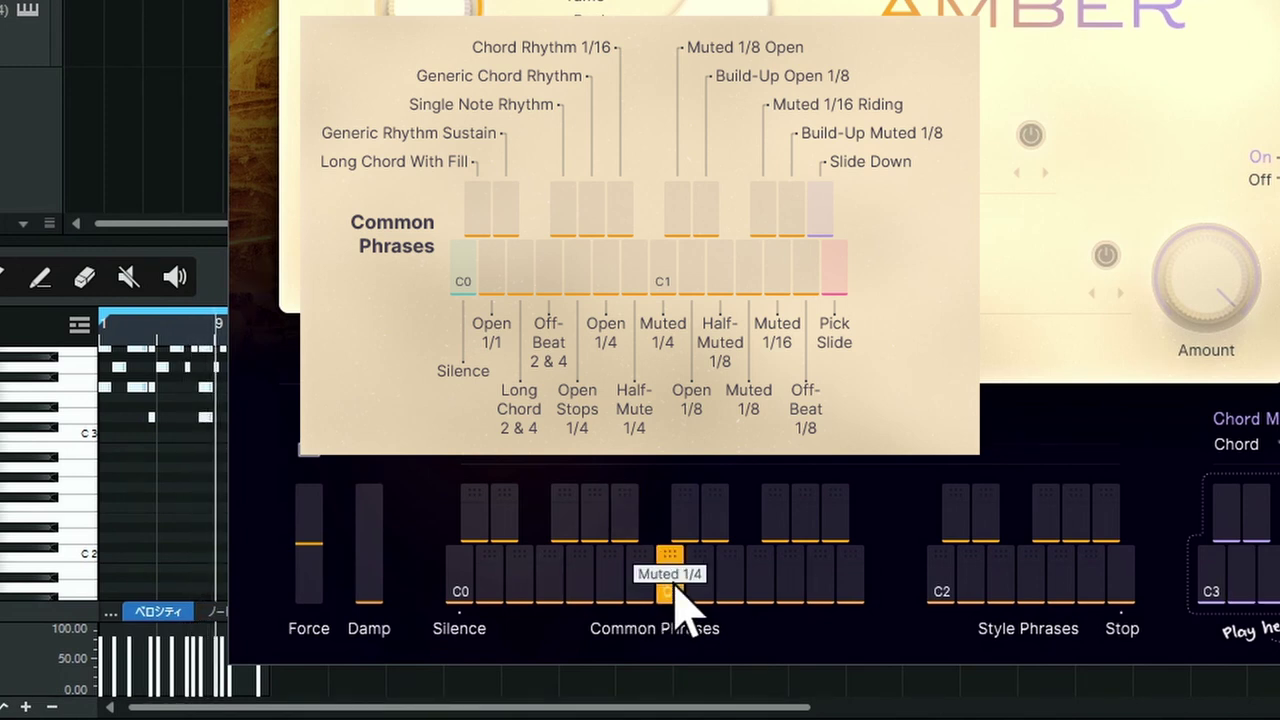
click(678, 597)
- Audition the Muted 1/8 Open, Open 1/8, Build-Up Open 1/8 and Half-Muted 1/8 common phrases
click(693, 530)
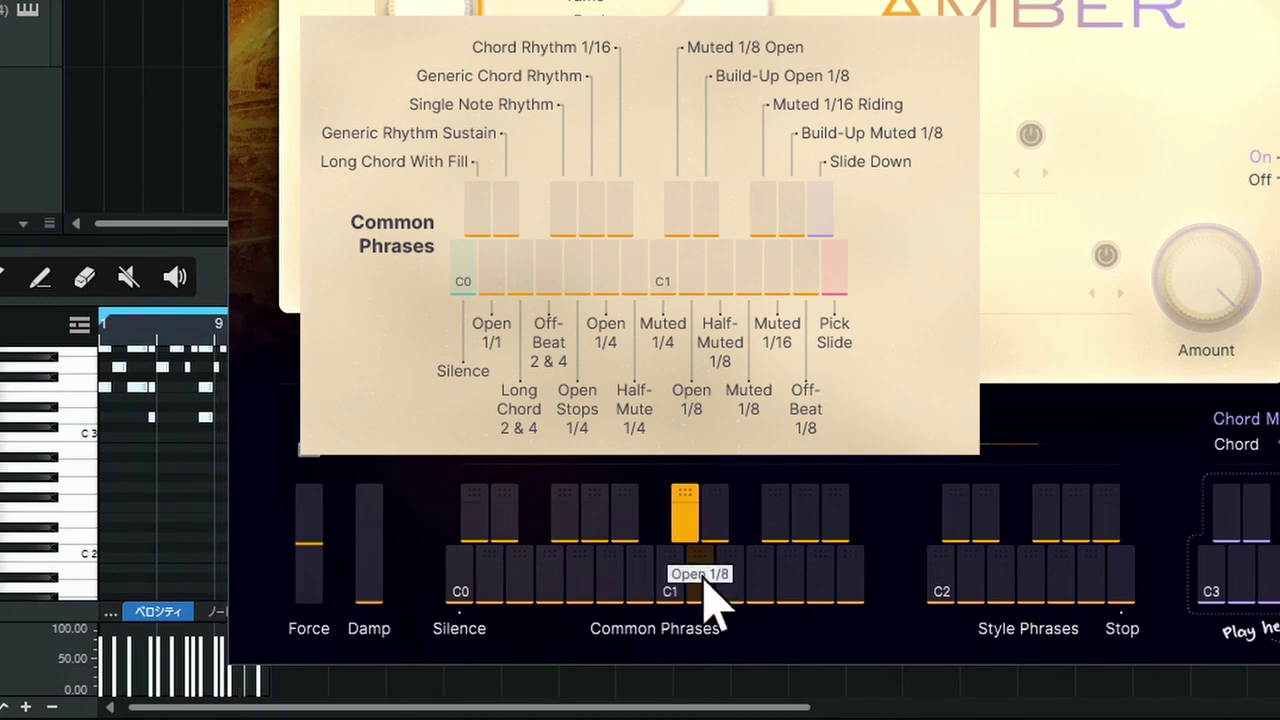
click(703, 584)
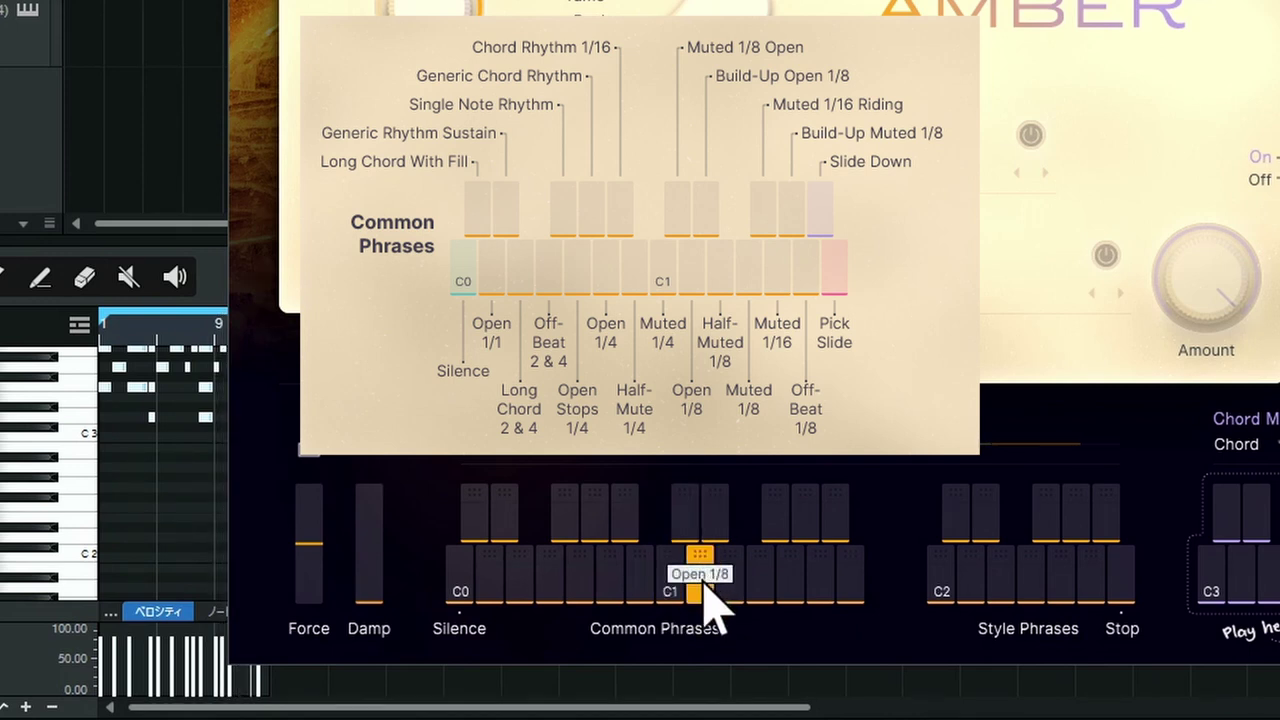
click(716, 527)
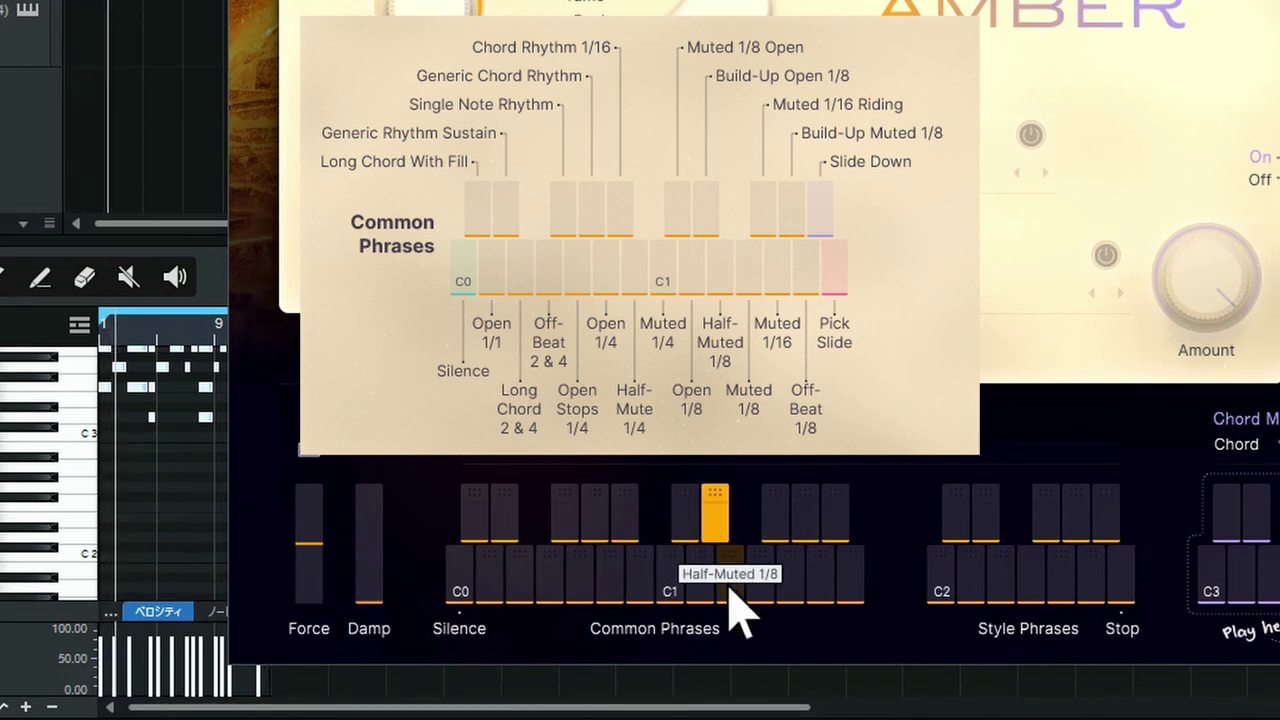
click(731, 587)
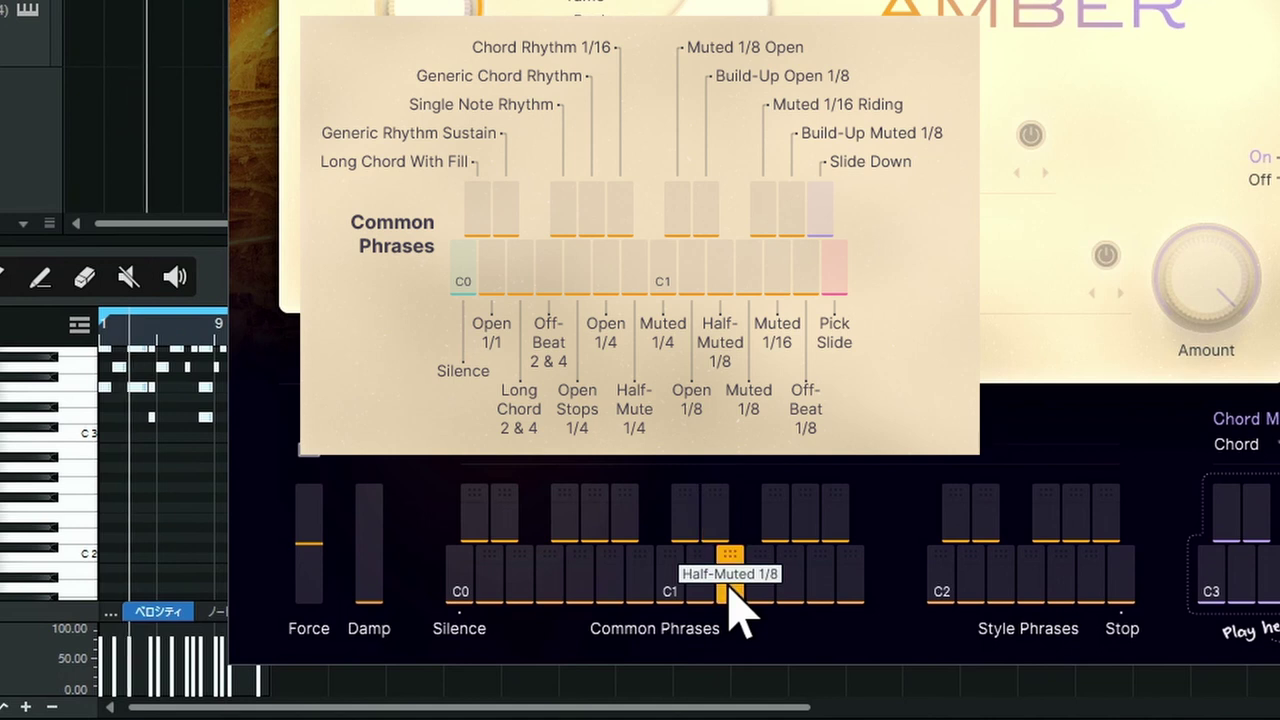
- Audition the Muted 1/8, Muted 1/16 Riding, Muted 1/16 and Build-Up Muted 1/8 common phrases
click(755, 590)
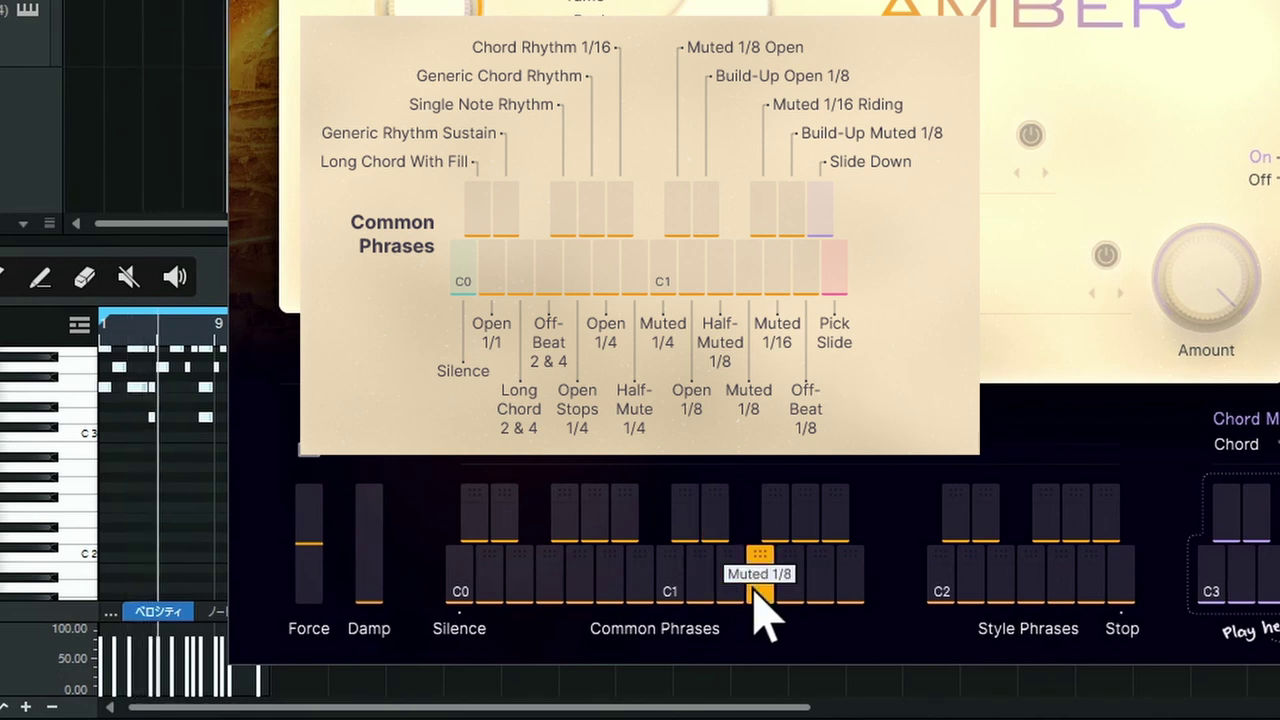
click(774, 535)
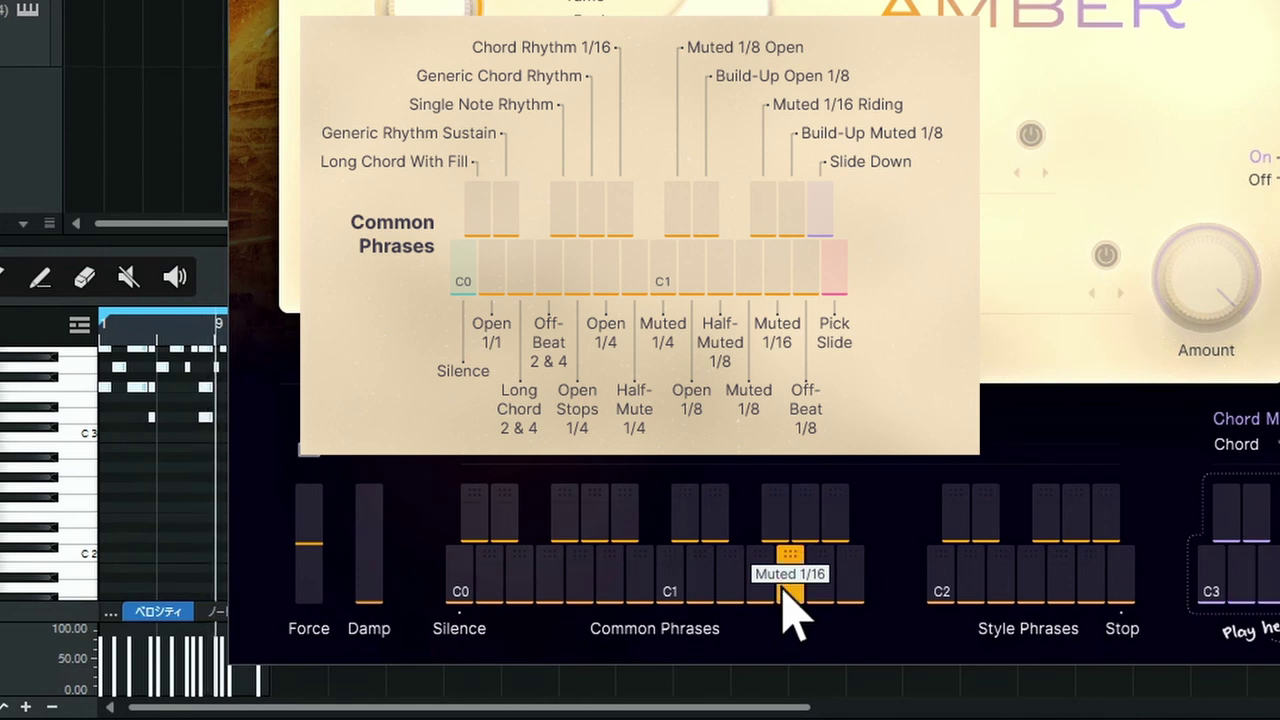
click(789, 595)
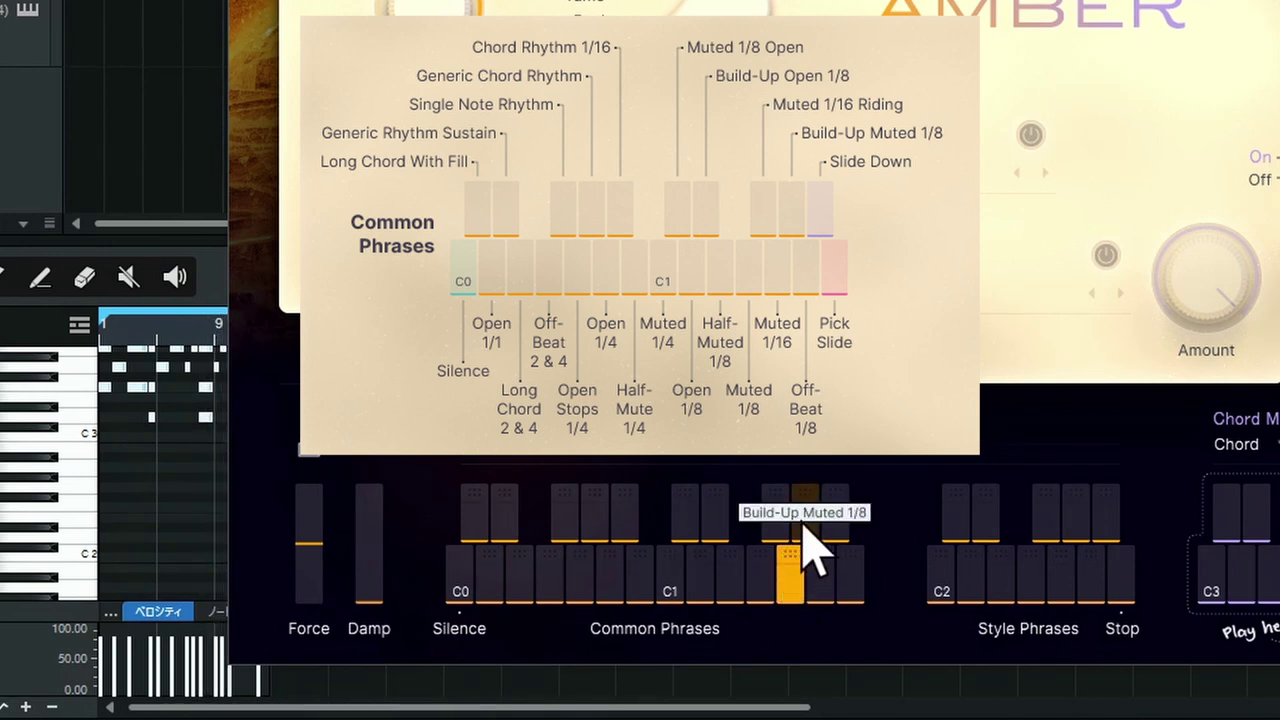
click(803, 527)
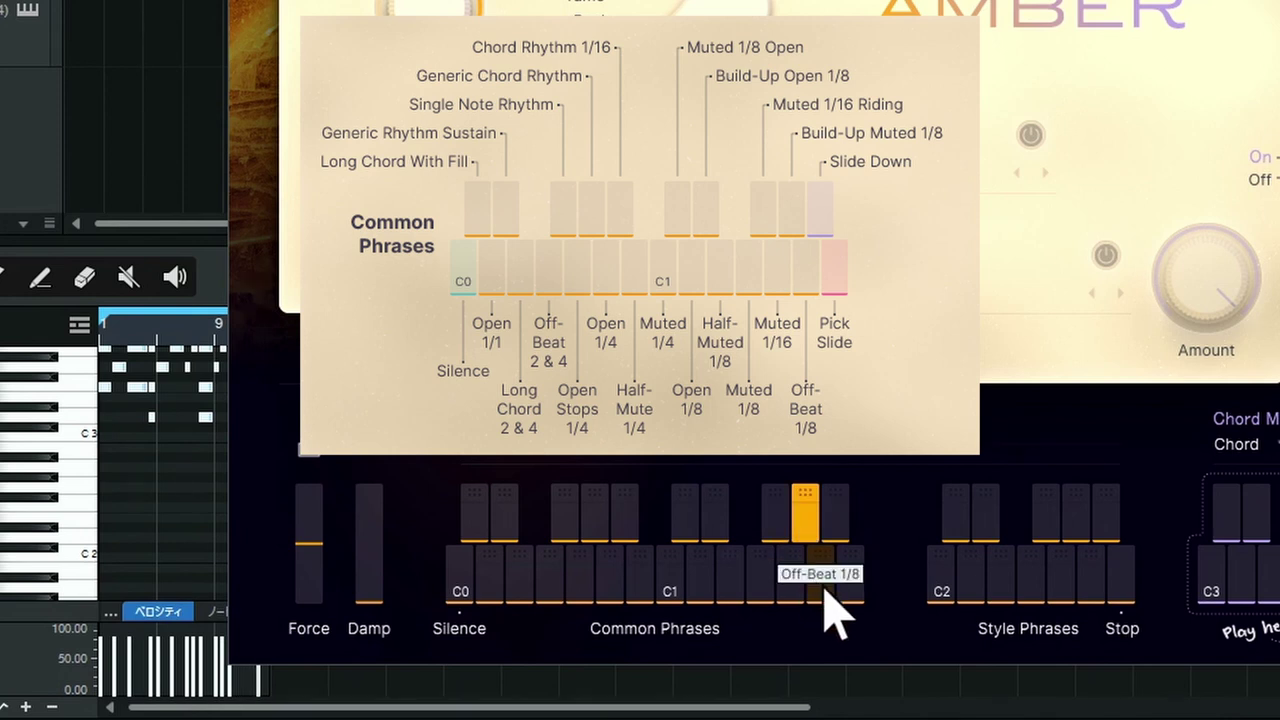
- Audition the Off-Beat 1/8, Slide Down and Pick Slide common phrases, finishing on Slide Down again
click(825, 588)
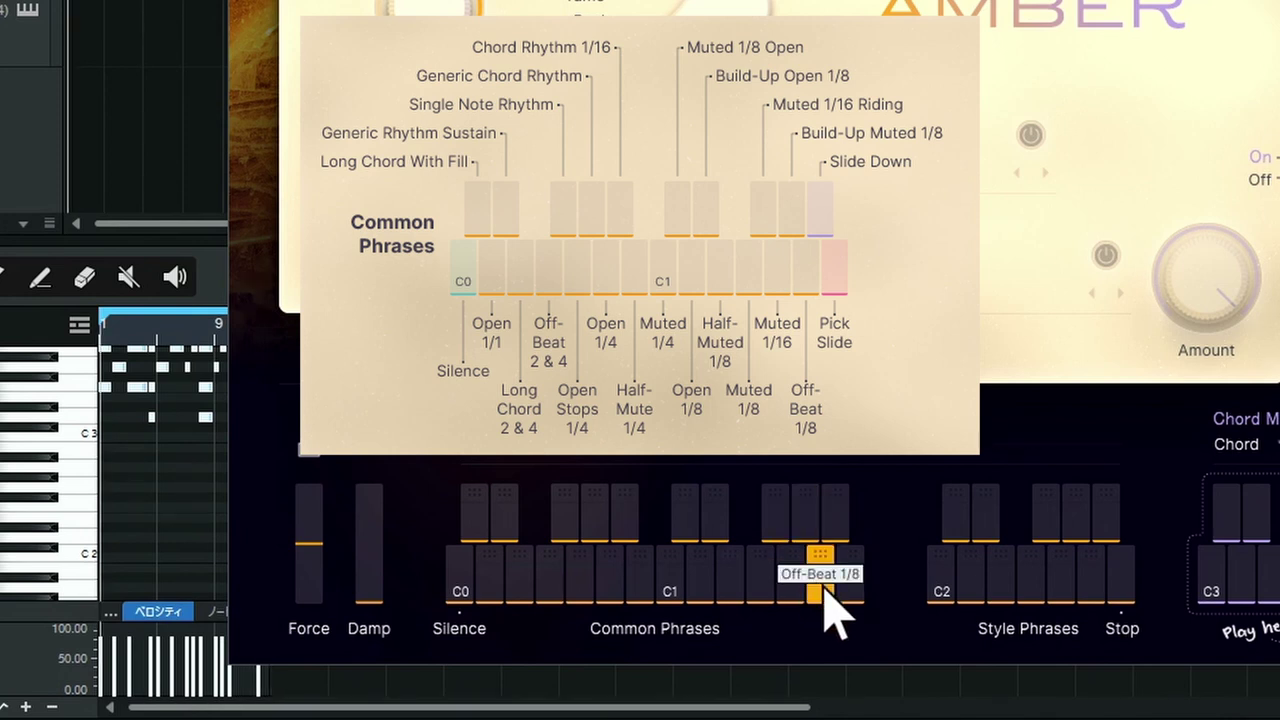
click(834, 528)
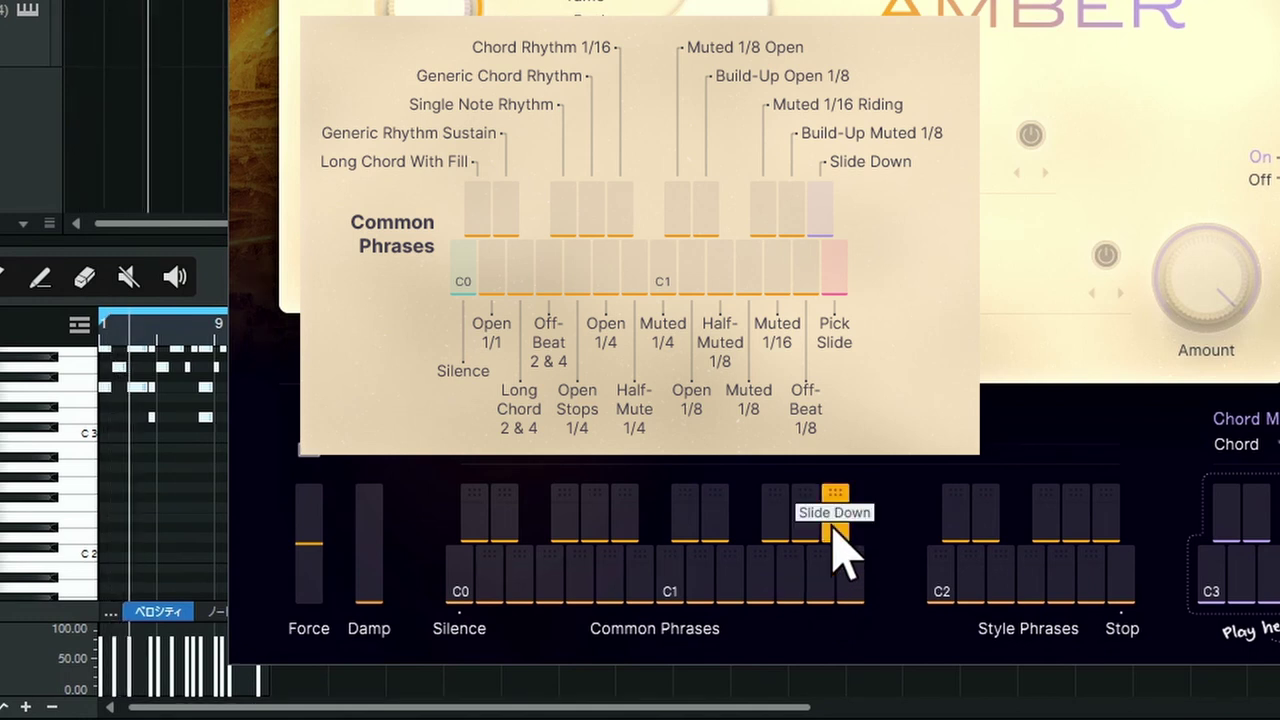
click(846, 580)
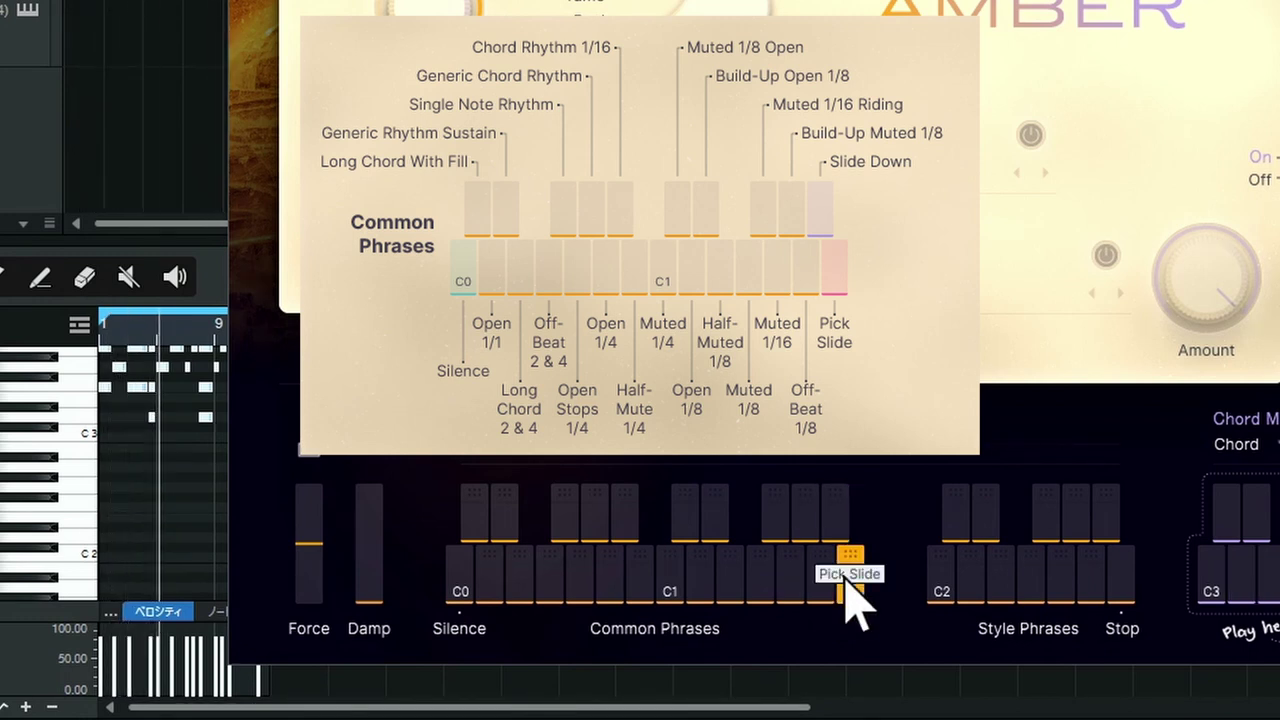
click(840, 532)
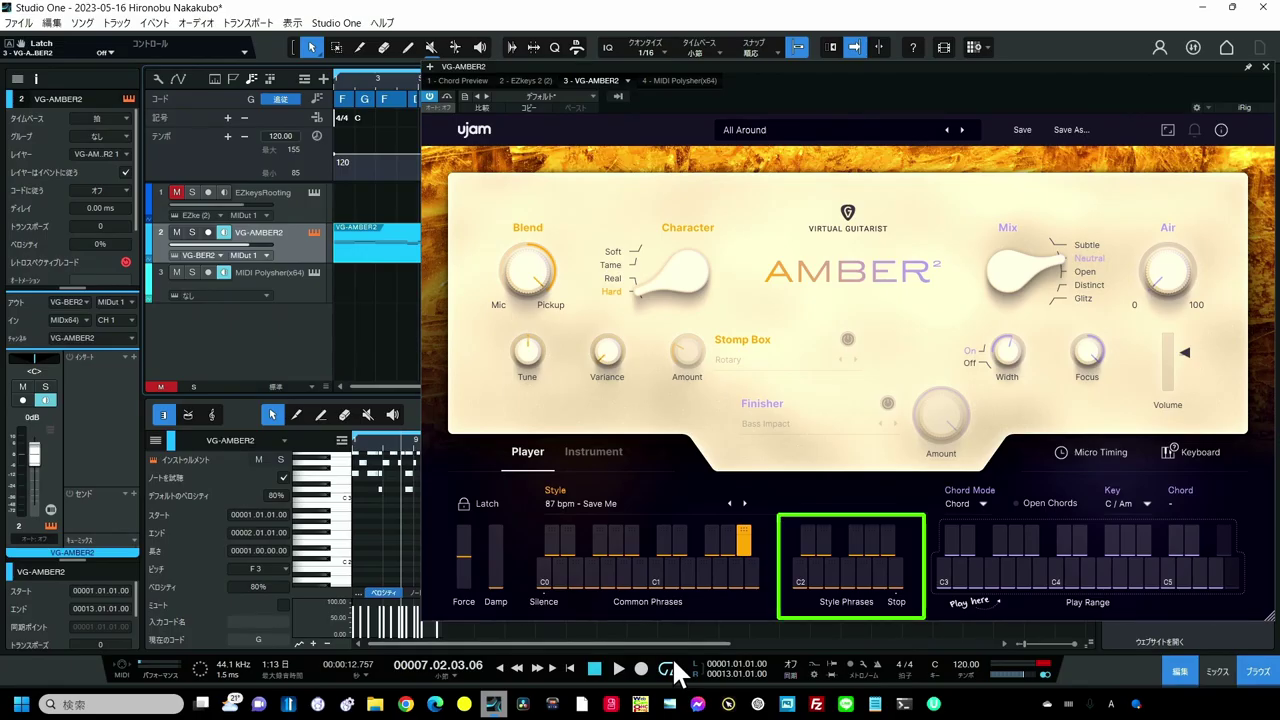
- Load the 123 bpm - It's Alright style and play the song from the beginning
click(661, 502)
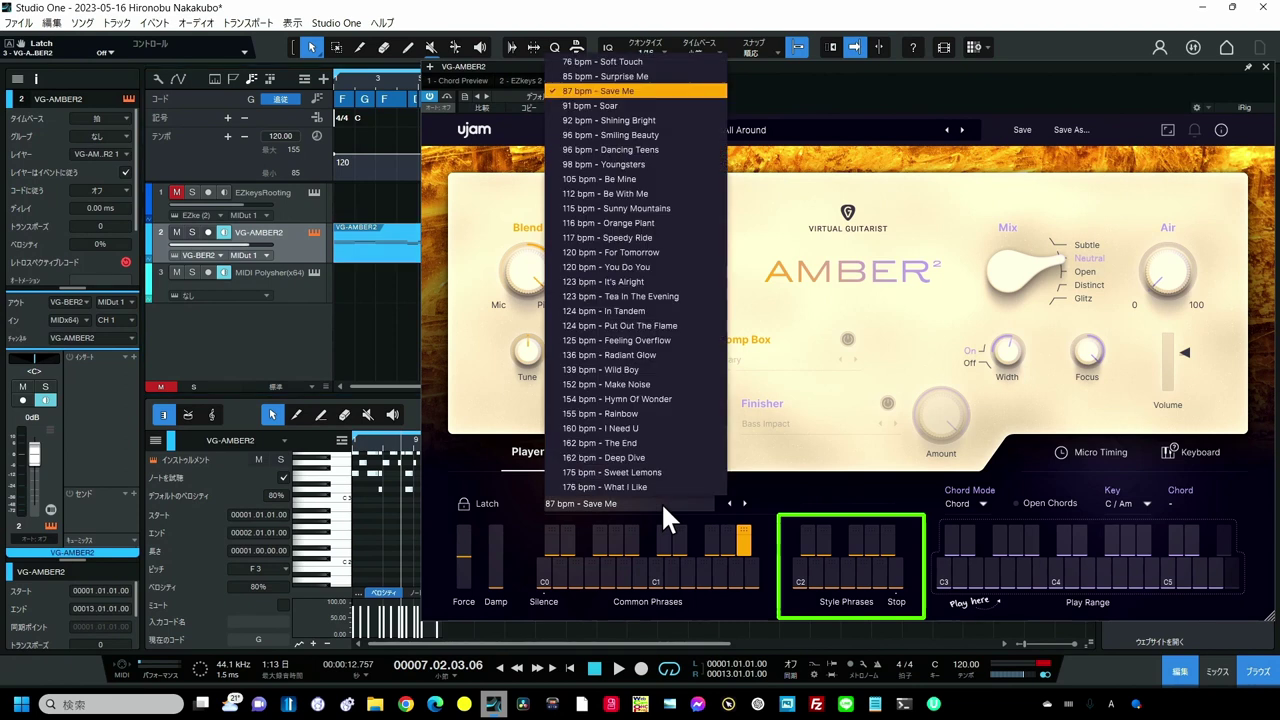
click(656, 280)
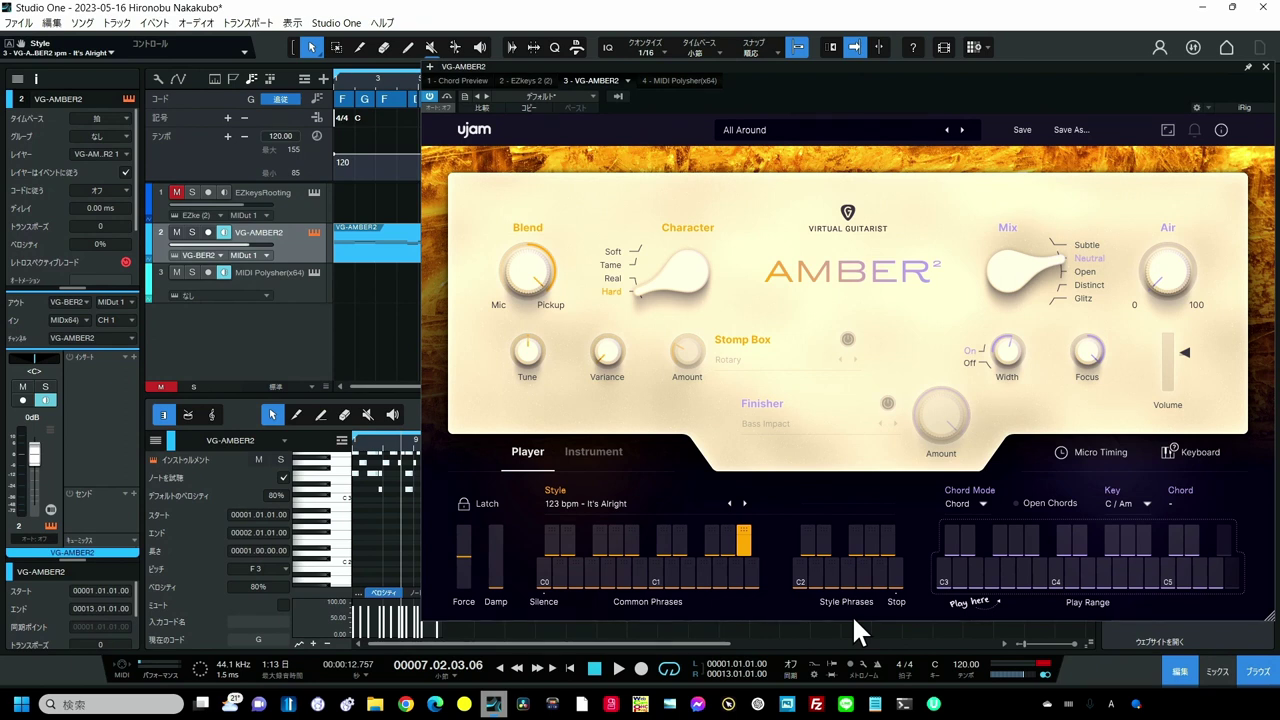
click(573, 671)
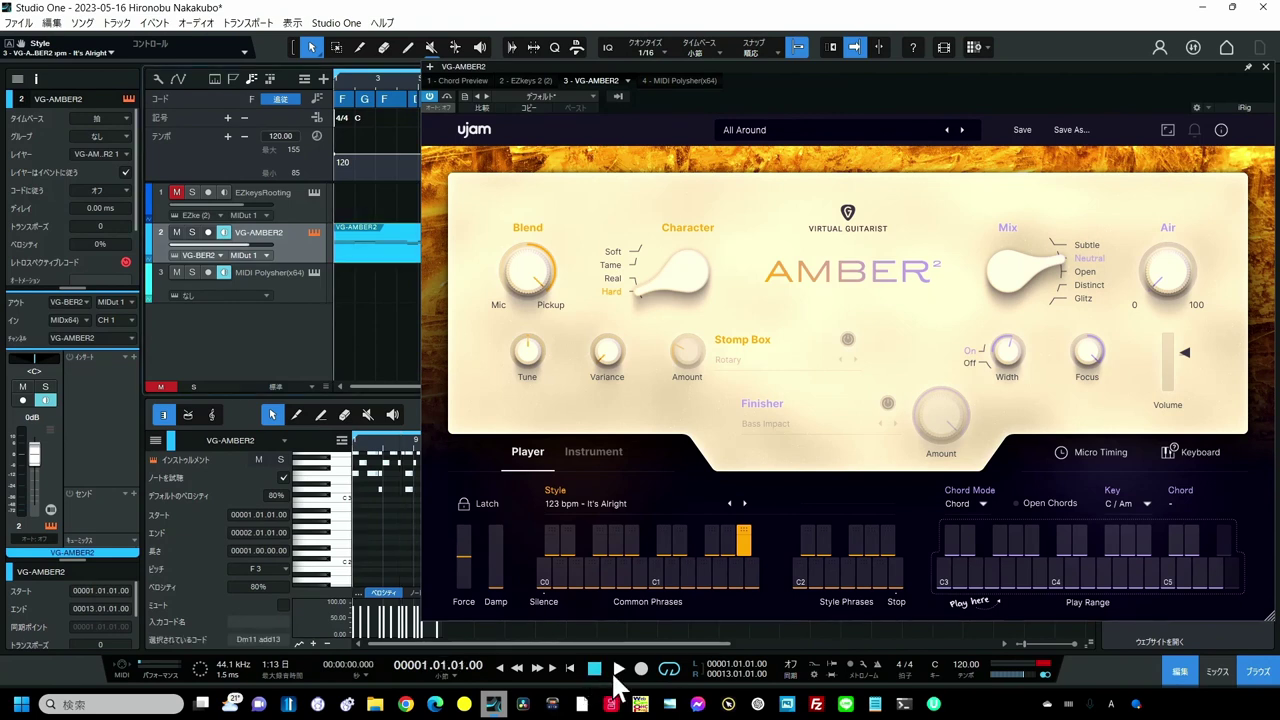
click(618, 669)
- Audition the It's Alright style phrases on keys C2, D2, E2, C#2 and D#2 during playback
click(797, 570)
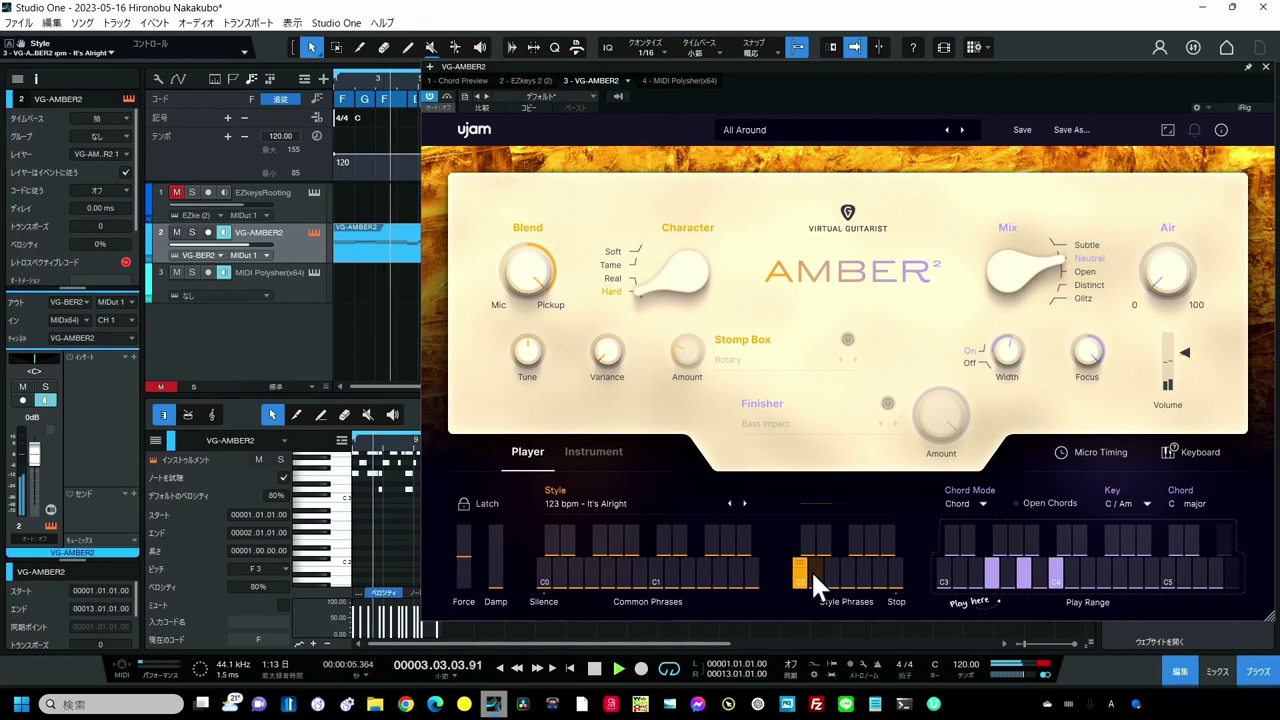
click(813, 570)
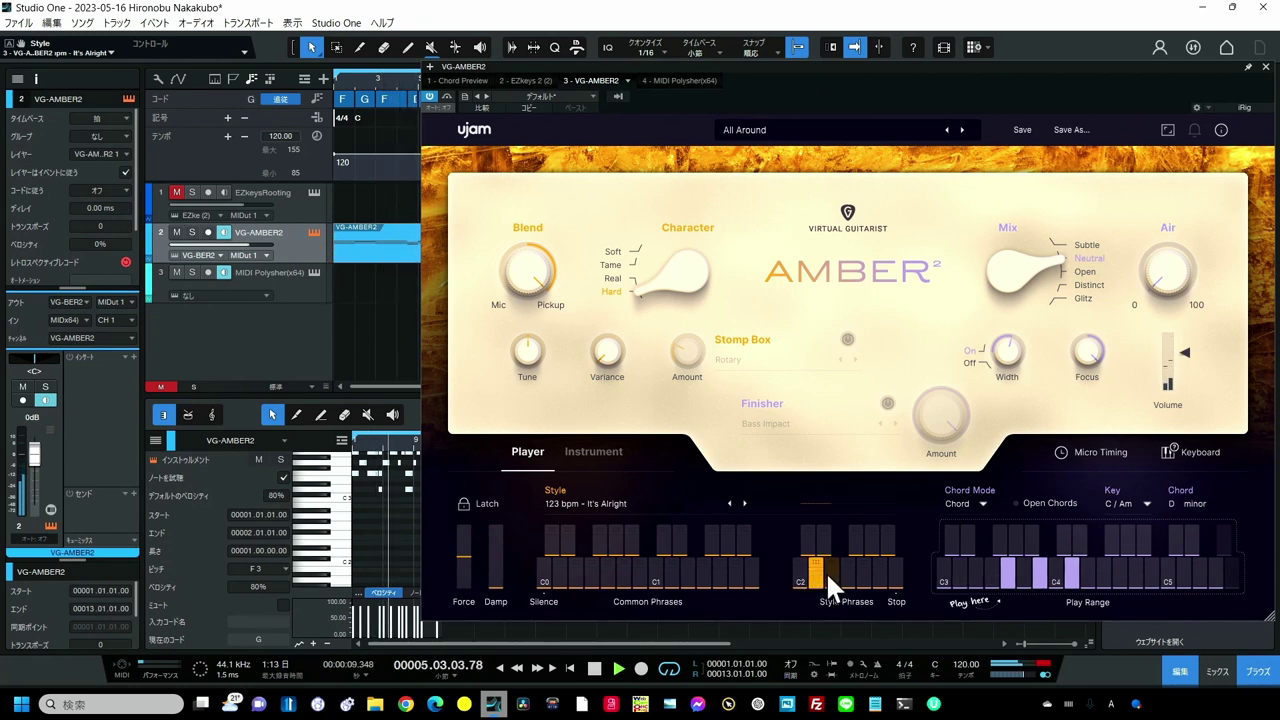
click(826, 571)
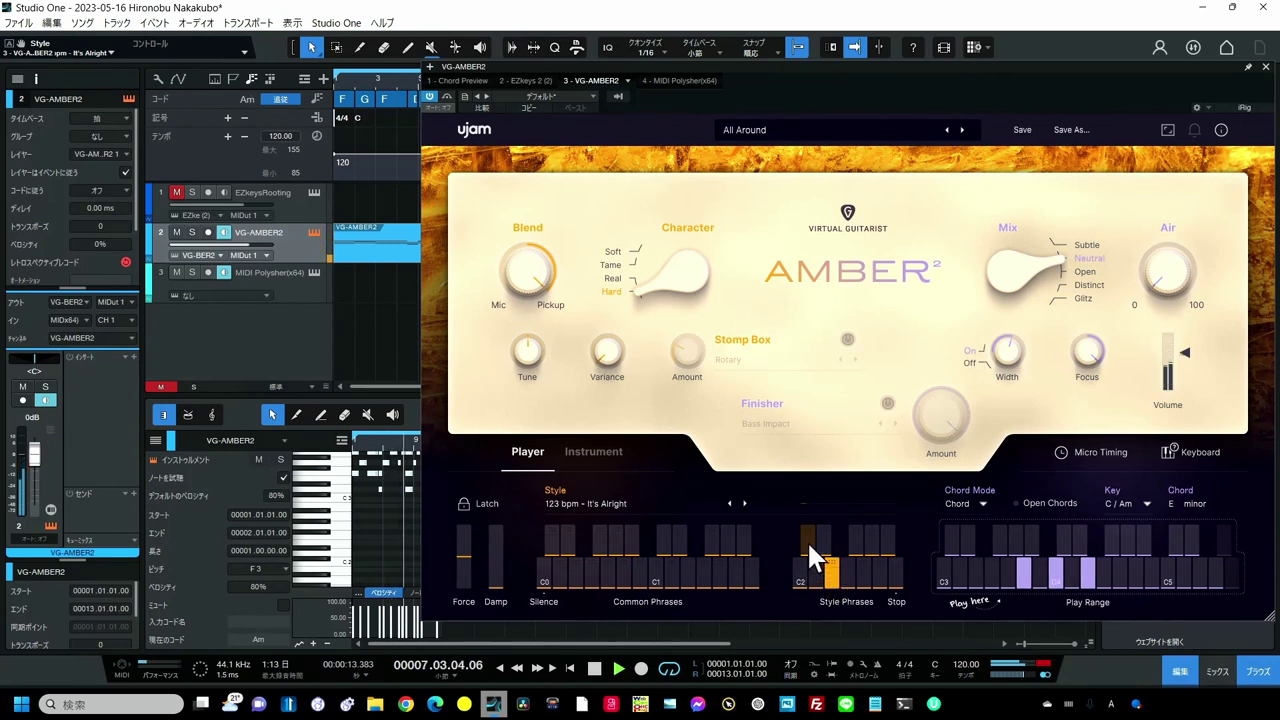
click(807, 540)
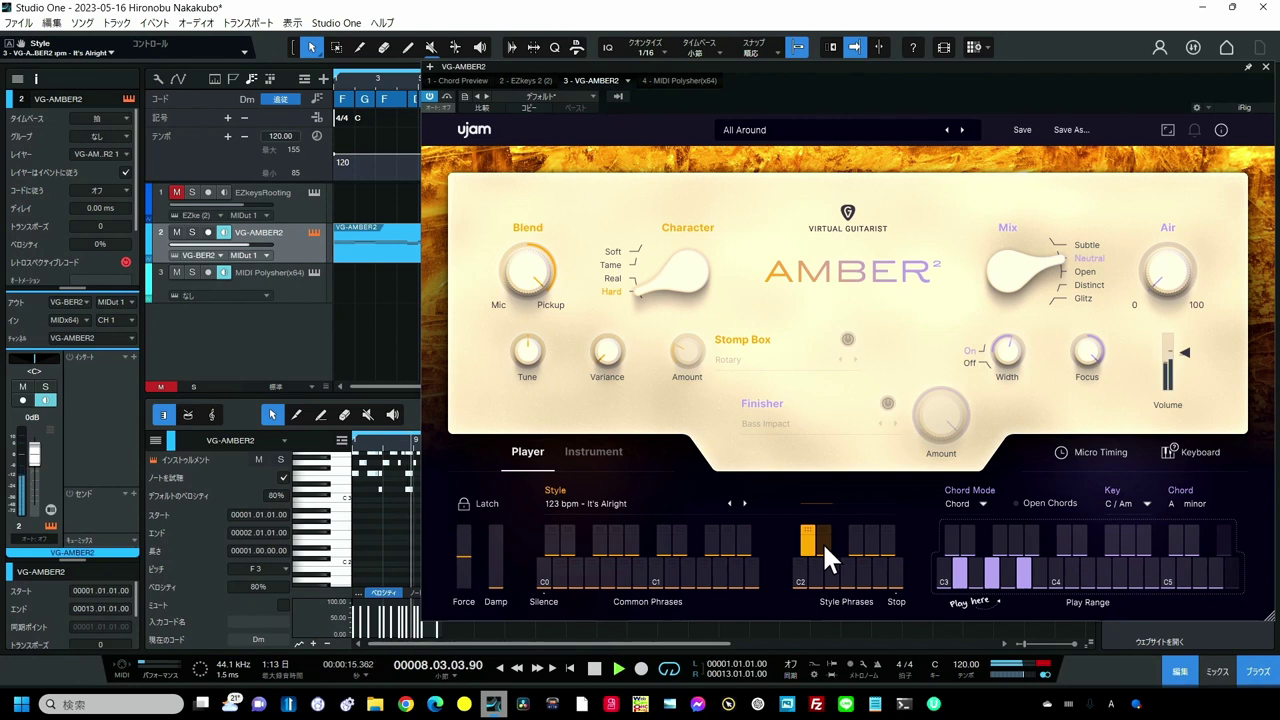
click(822, 545)
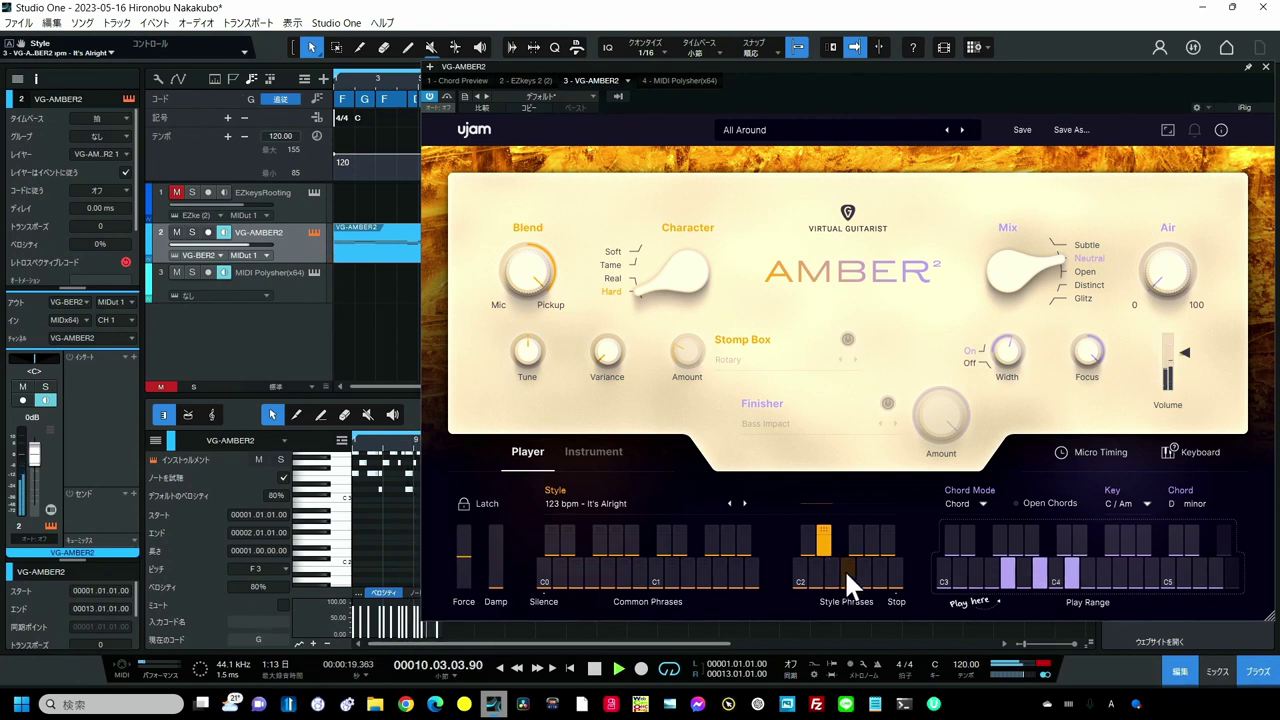
- Audition the remaining It's Alright style phrases from F2 up to A#2, white keys before black keys
click(844, 569)
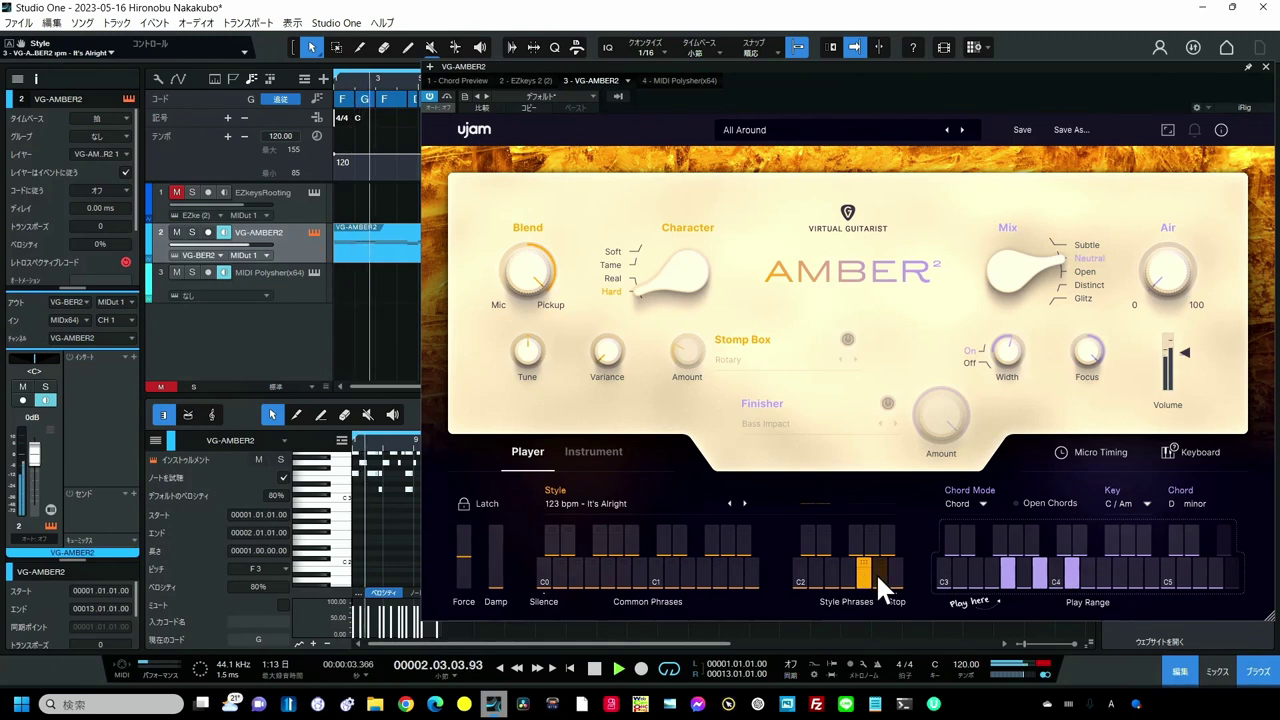
click(877, 578)
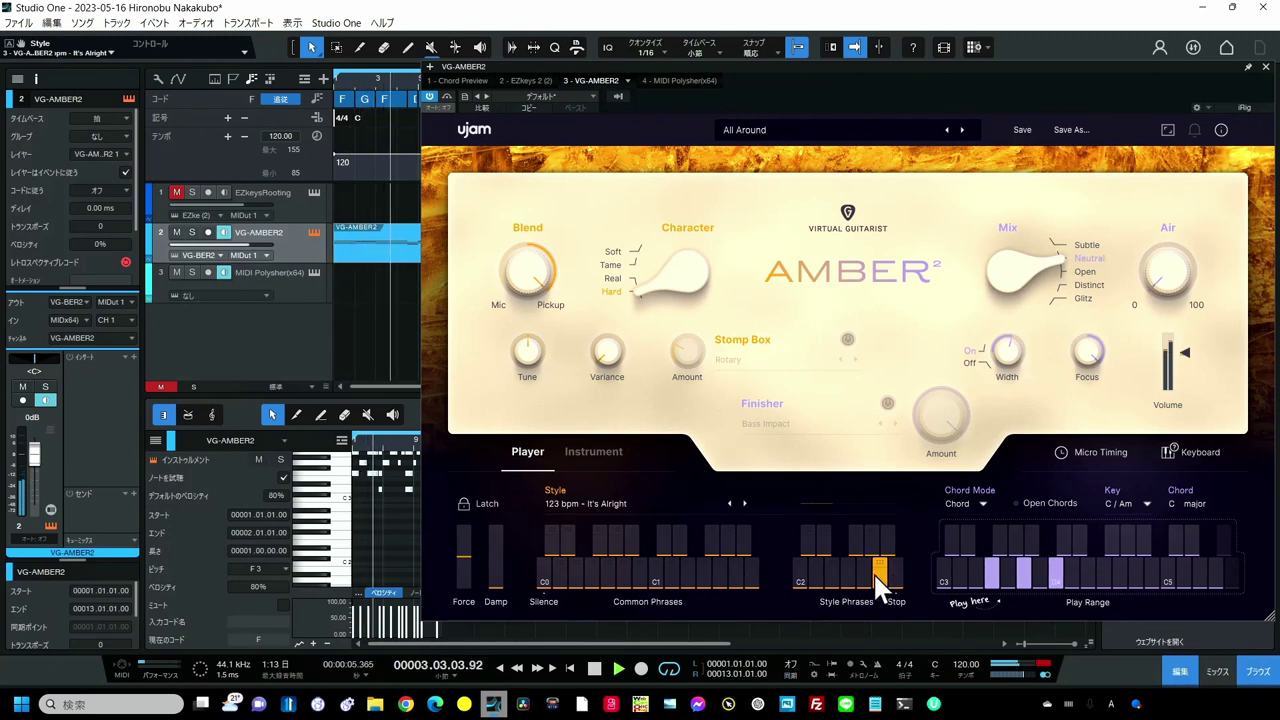
click(852, 541)
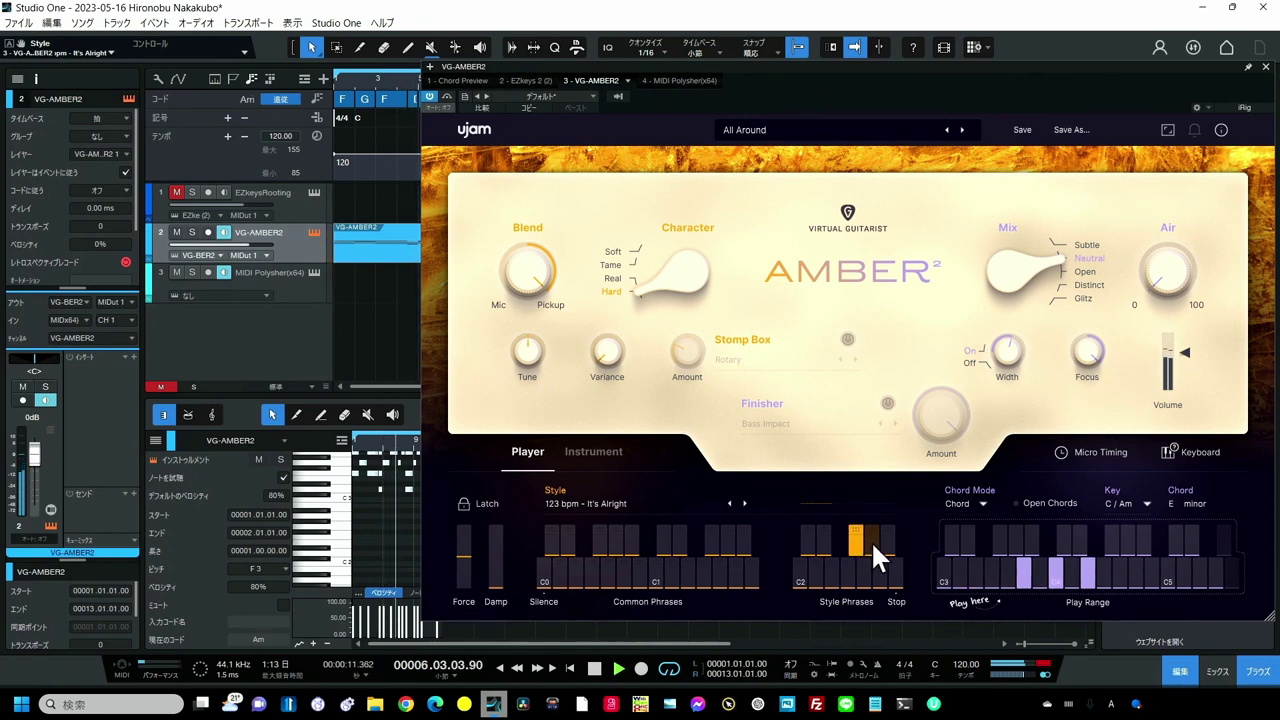
click(871, 540)
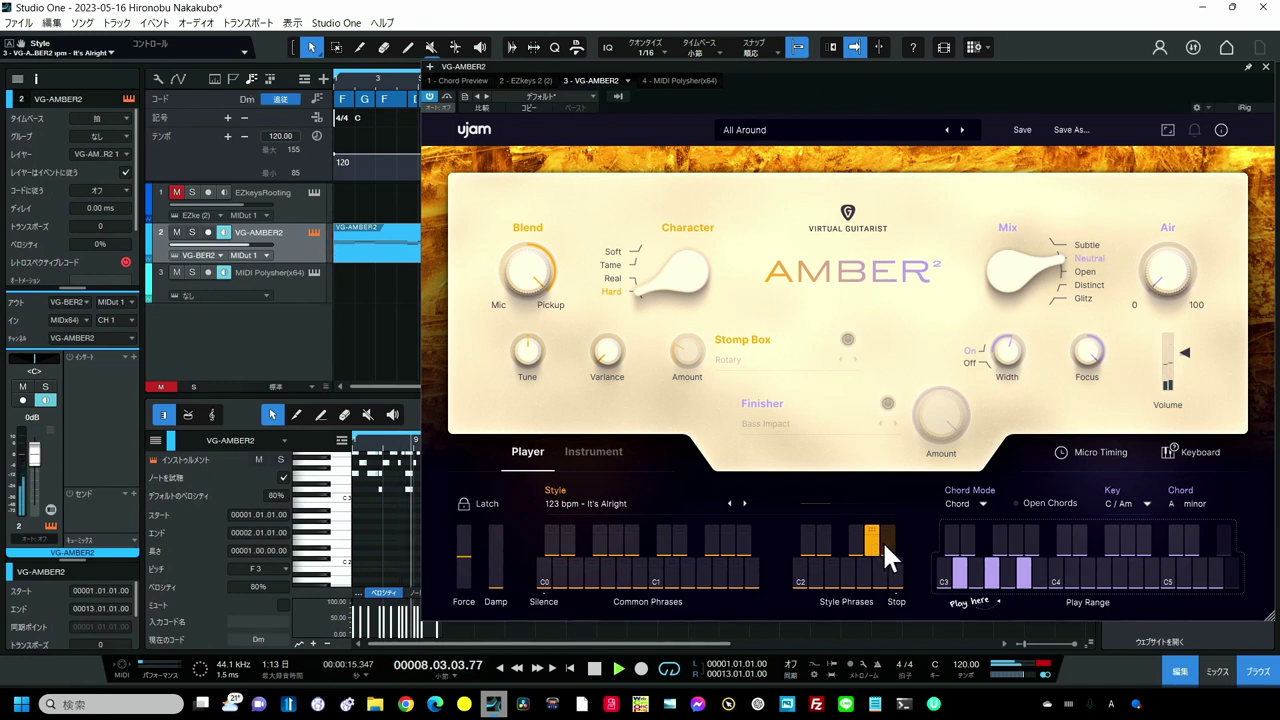
click(885, 542)
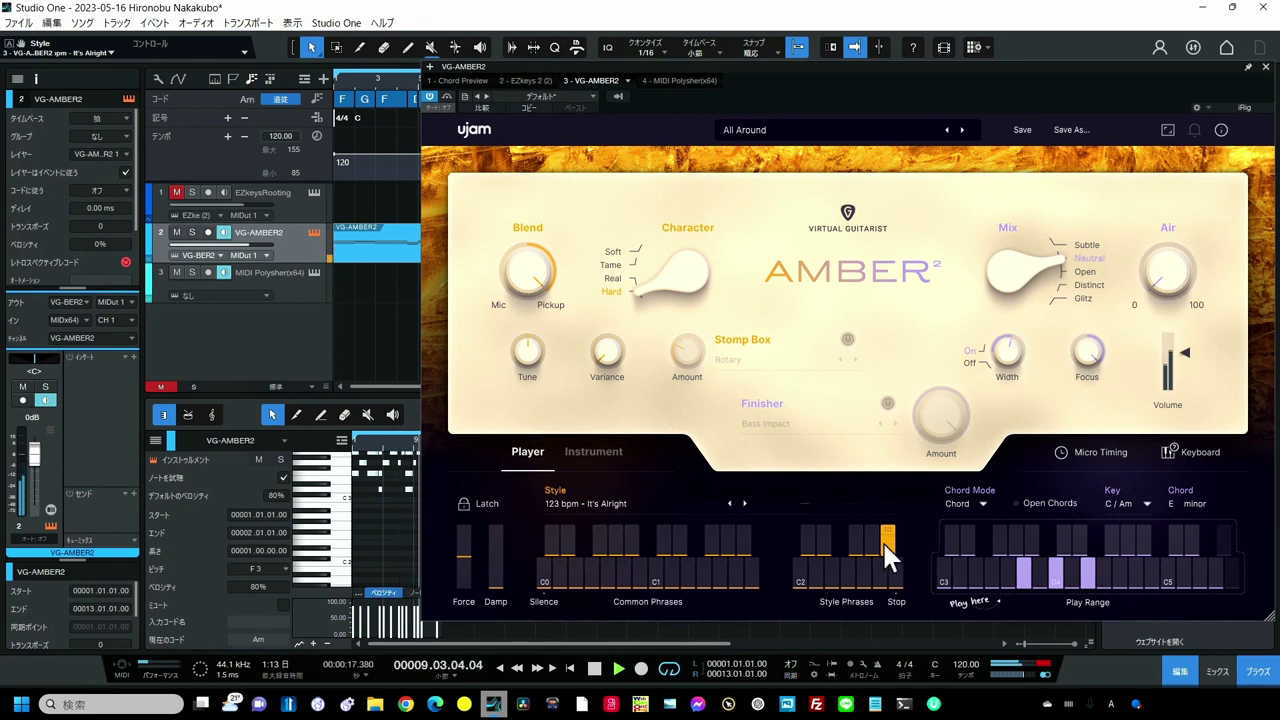
- Switch to the 123 bpm - Tea In The Evening style and audition its E2, F2 and G2 style phrases
click(745, 503)
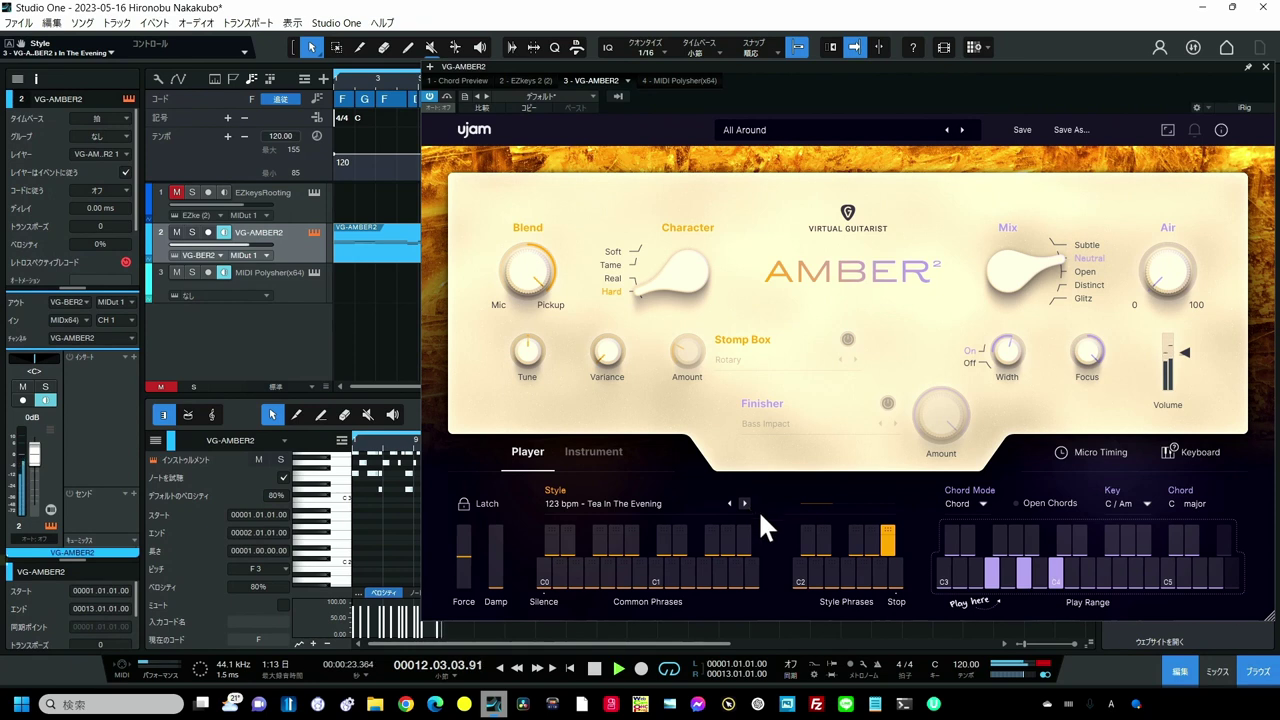
click(834, 566)
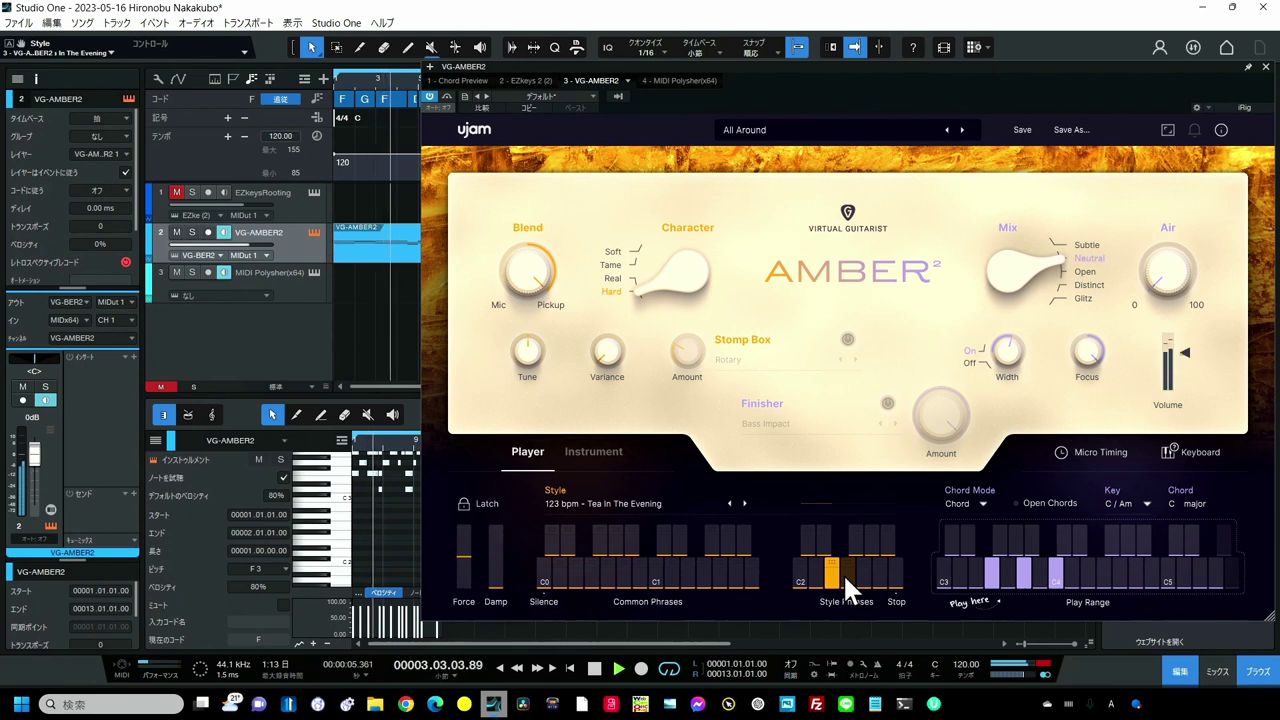
click(845, 576)
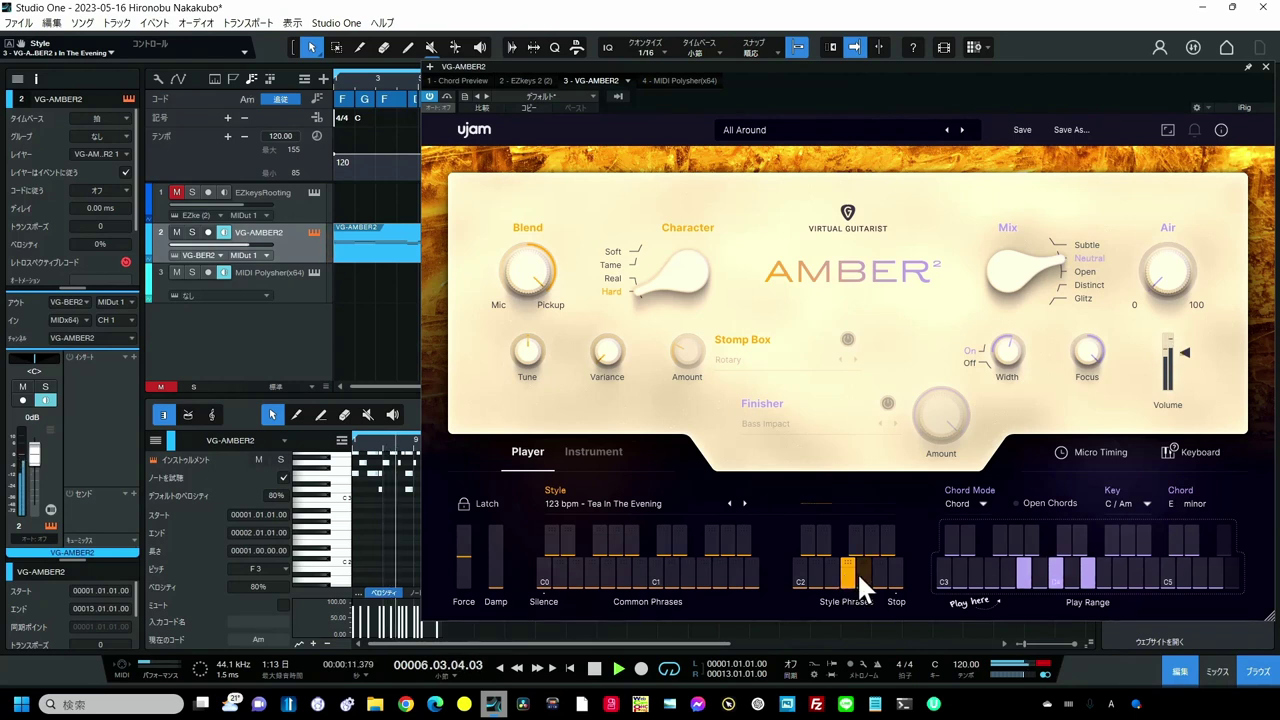
click(859, 574)
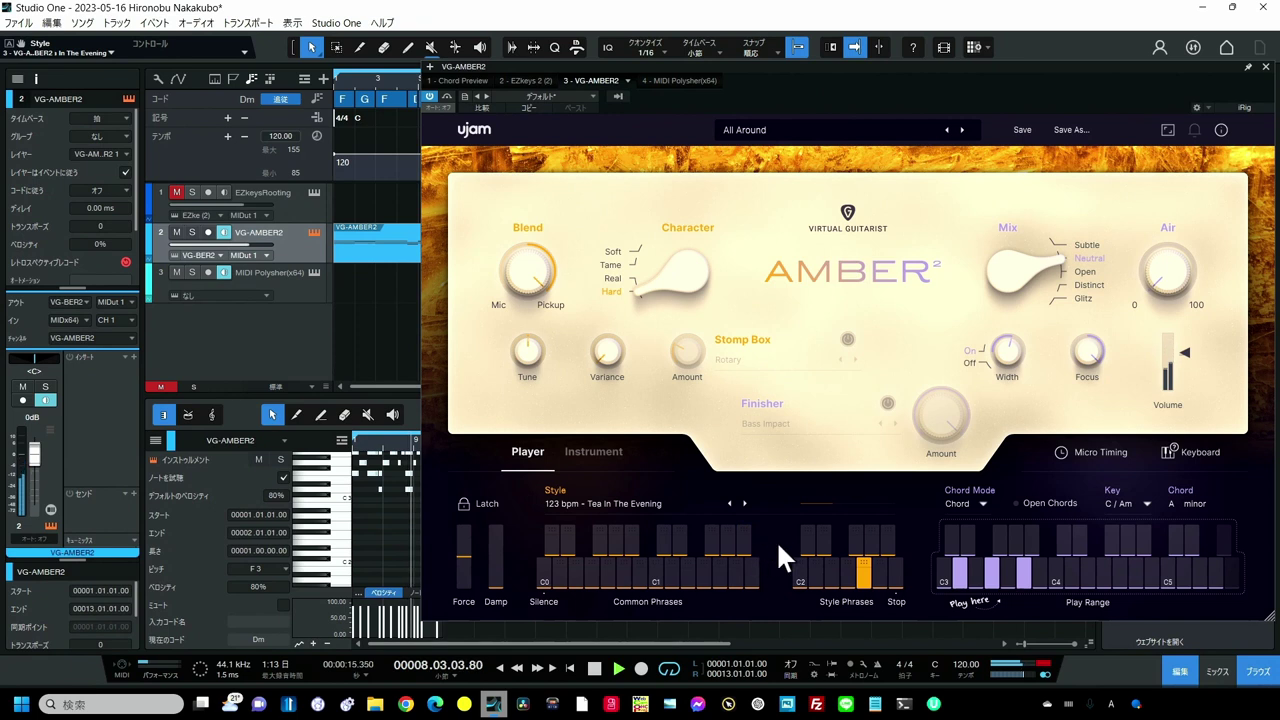
- Audition the 124 bpm styles In Tandem with style phrase E2 and Put Out The Flame with style phrase D2
click(743, 501)
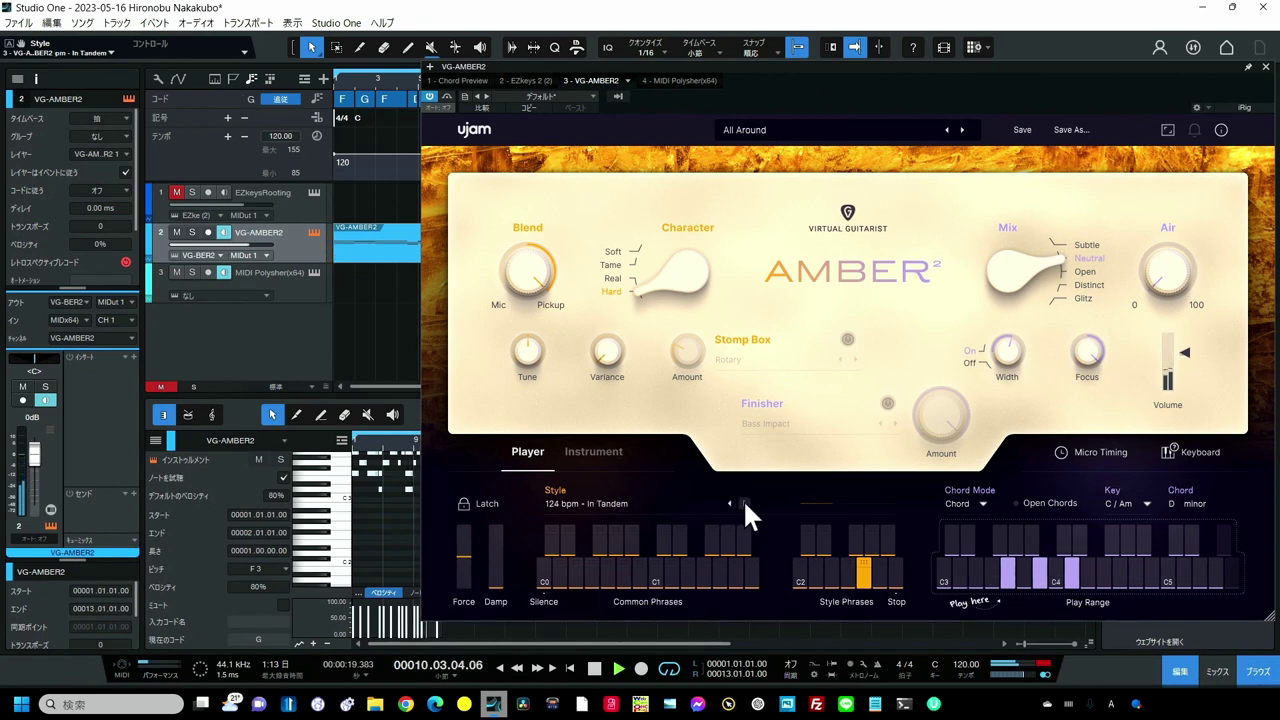
click(830, 570)
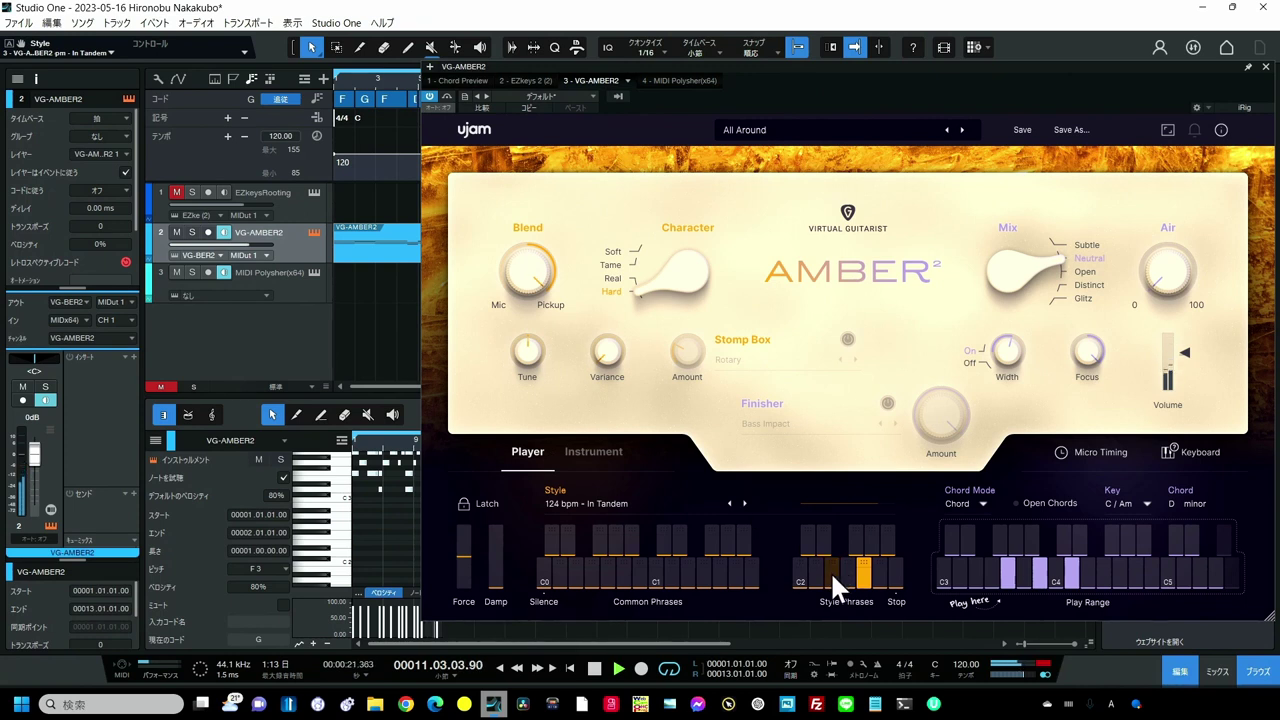
click(744, 501)
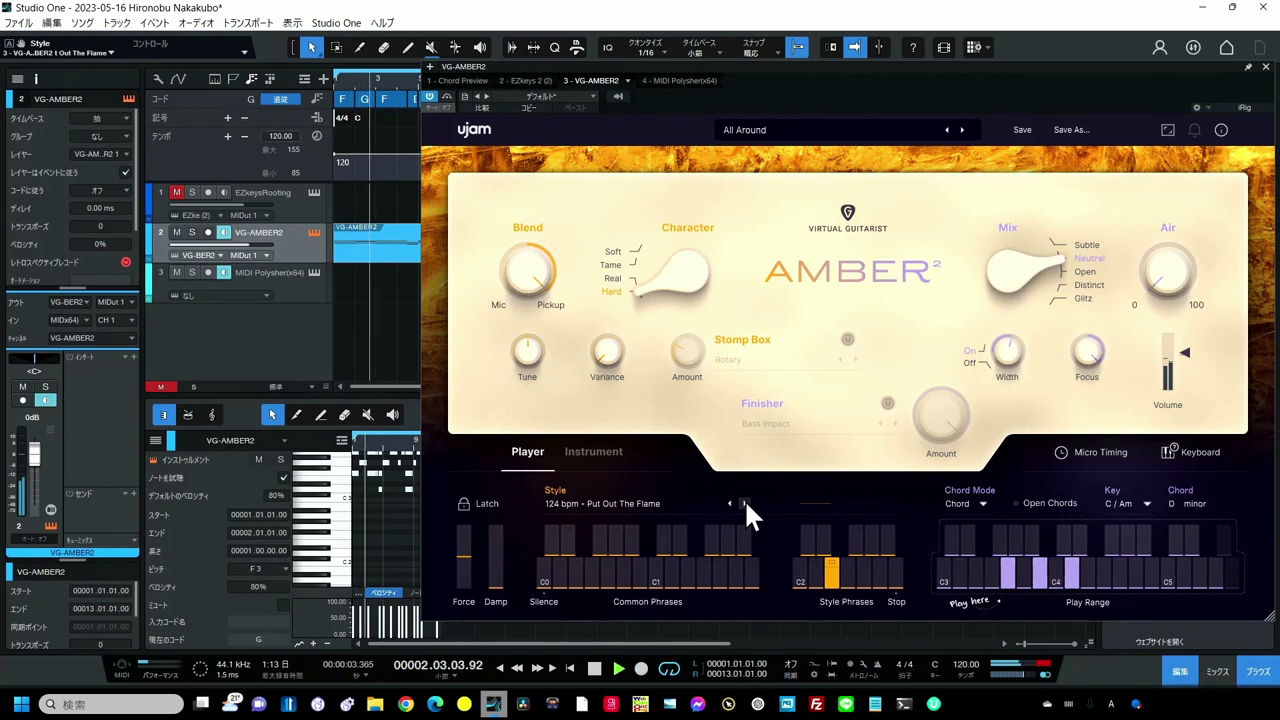
click(816, 572)
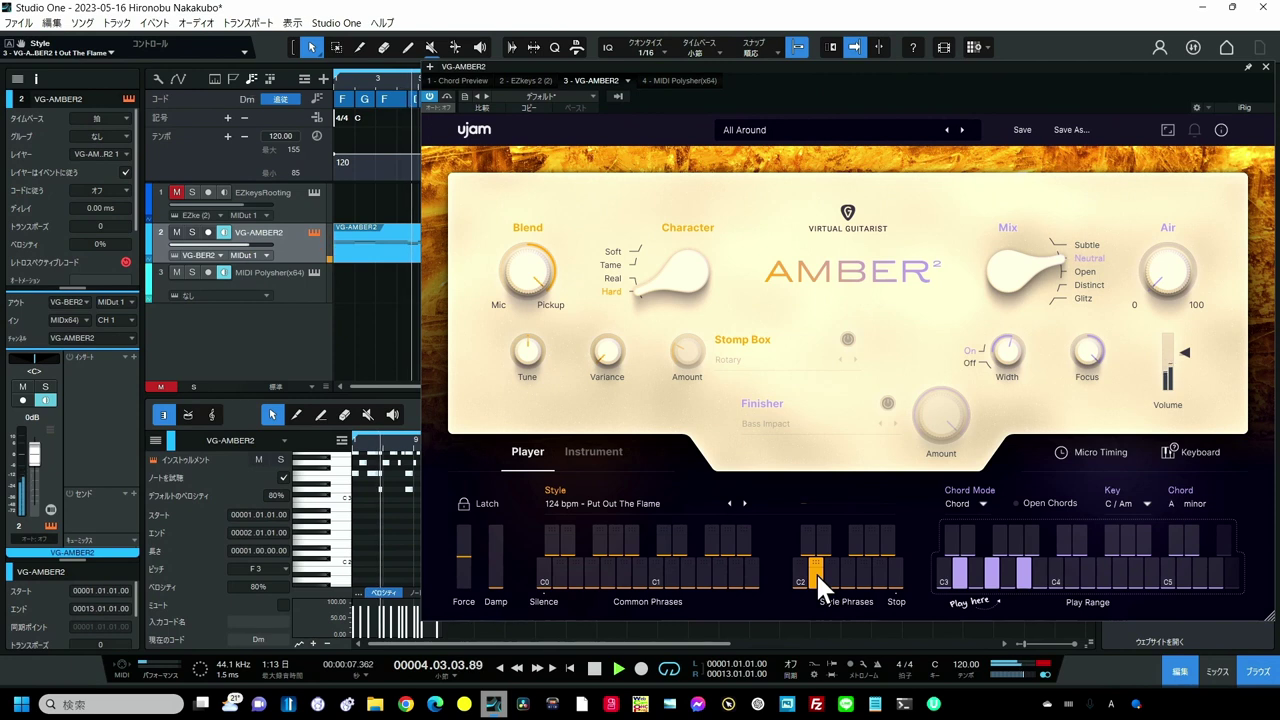
- Switch to the 125 bpm - Feeling Overflow style and audition its G2 and A2 style phrases
click(742, 498)
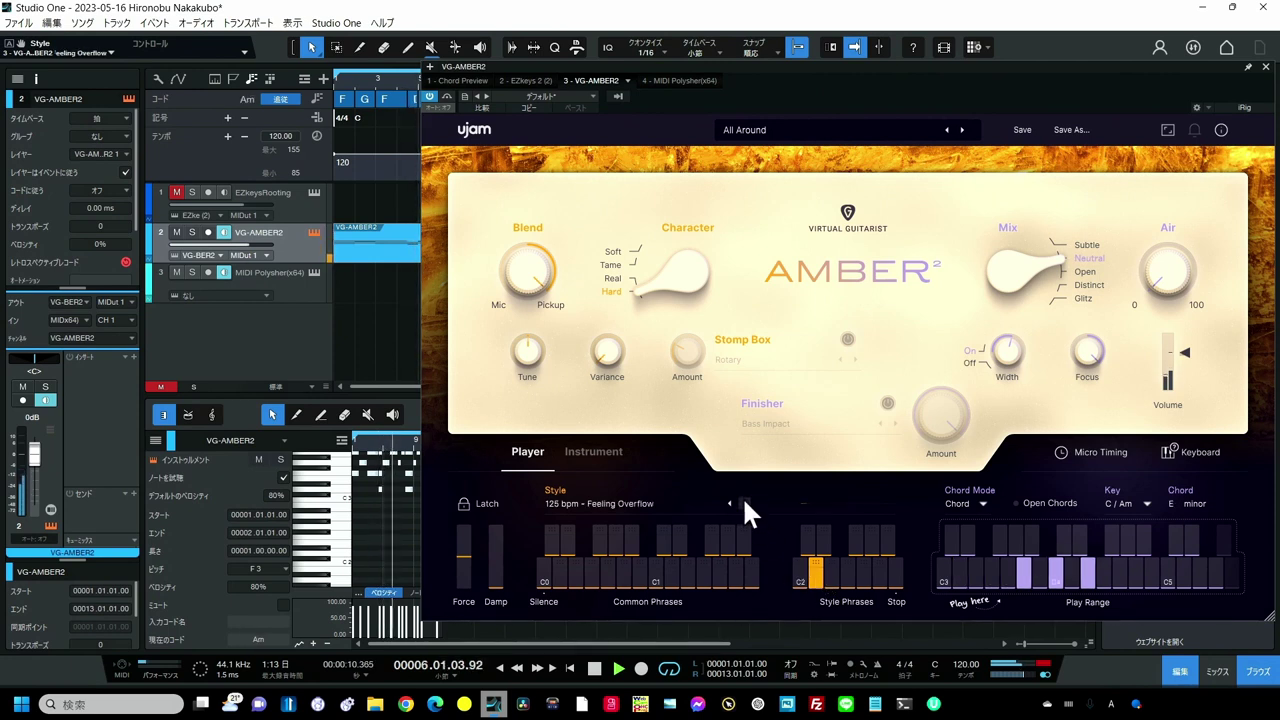
click(861, 575)
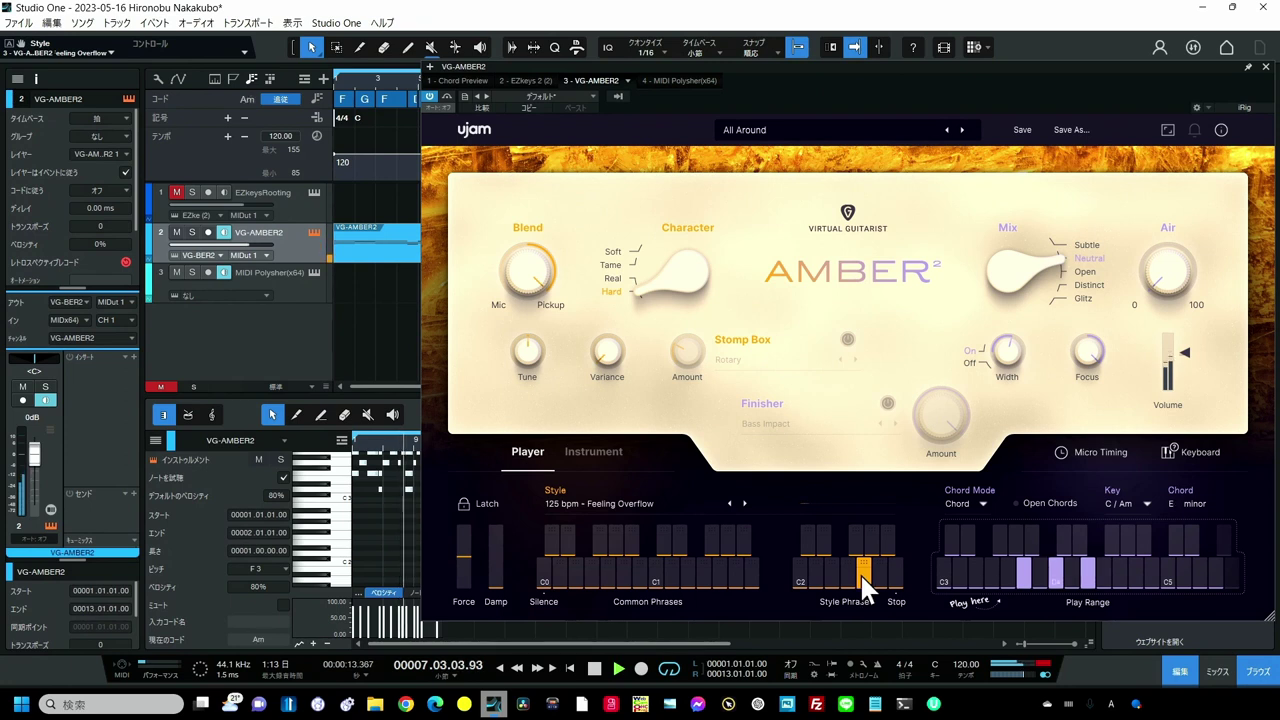
click(878, 572)
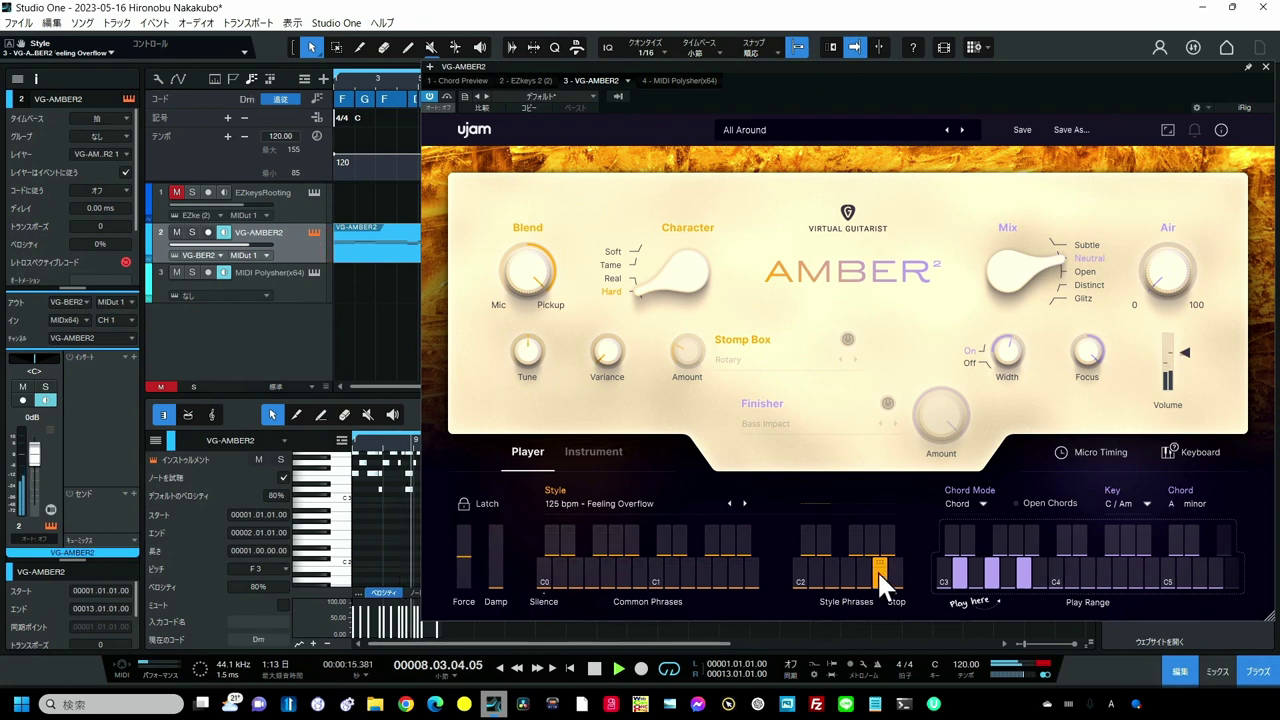
- Load the 162 bpm - The End style, audition its D2 and E2 style phrases, and stop playback
click(668, 501)
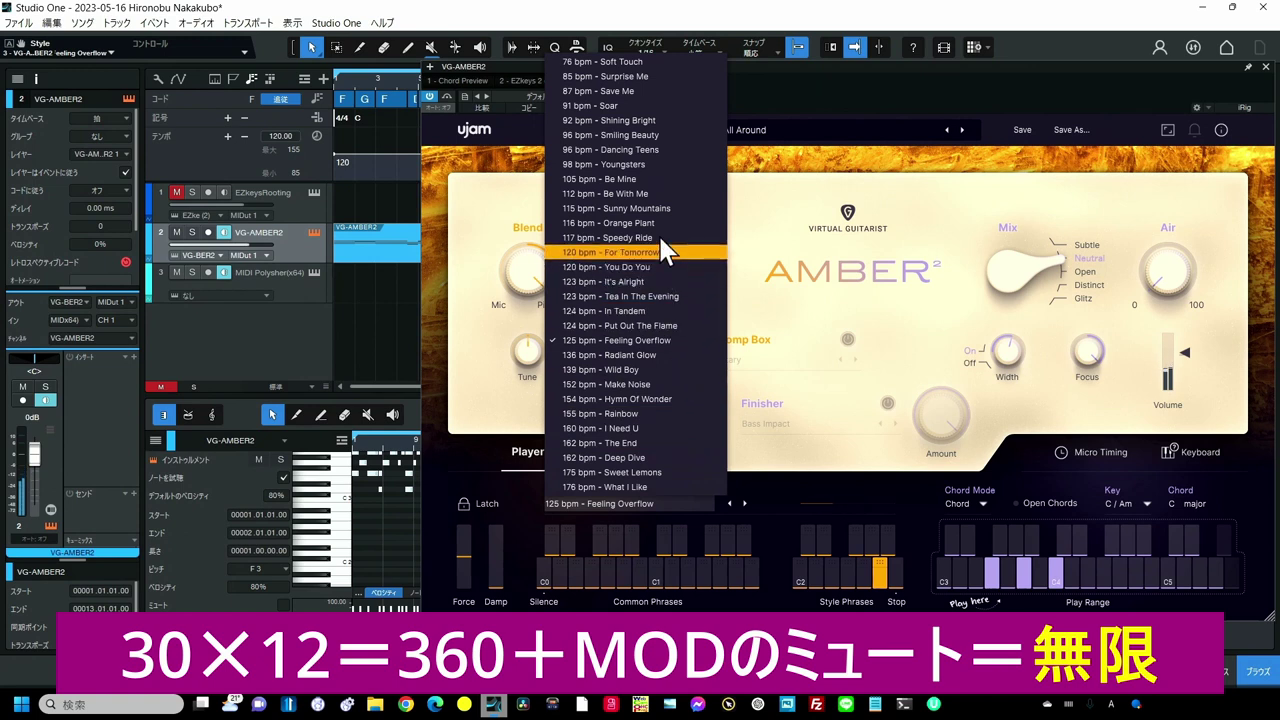
click(659, 442)
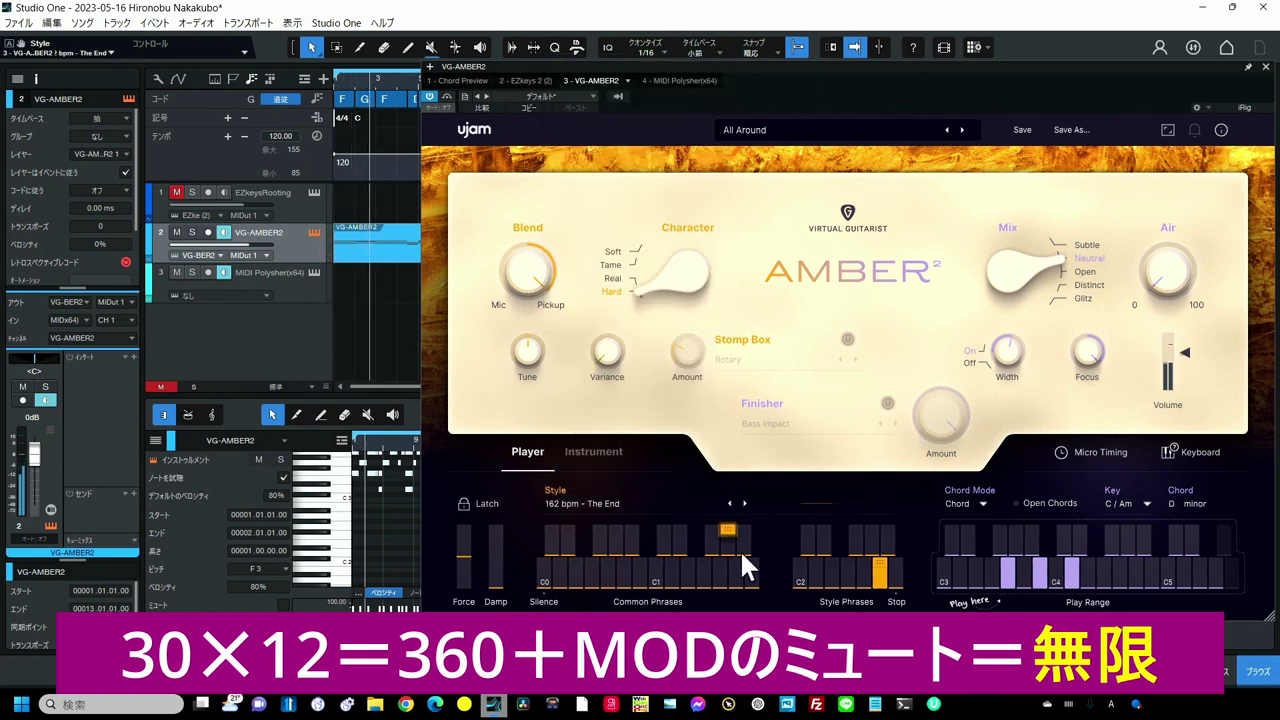
click(813, 567)
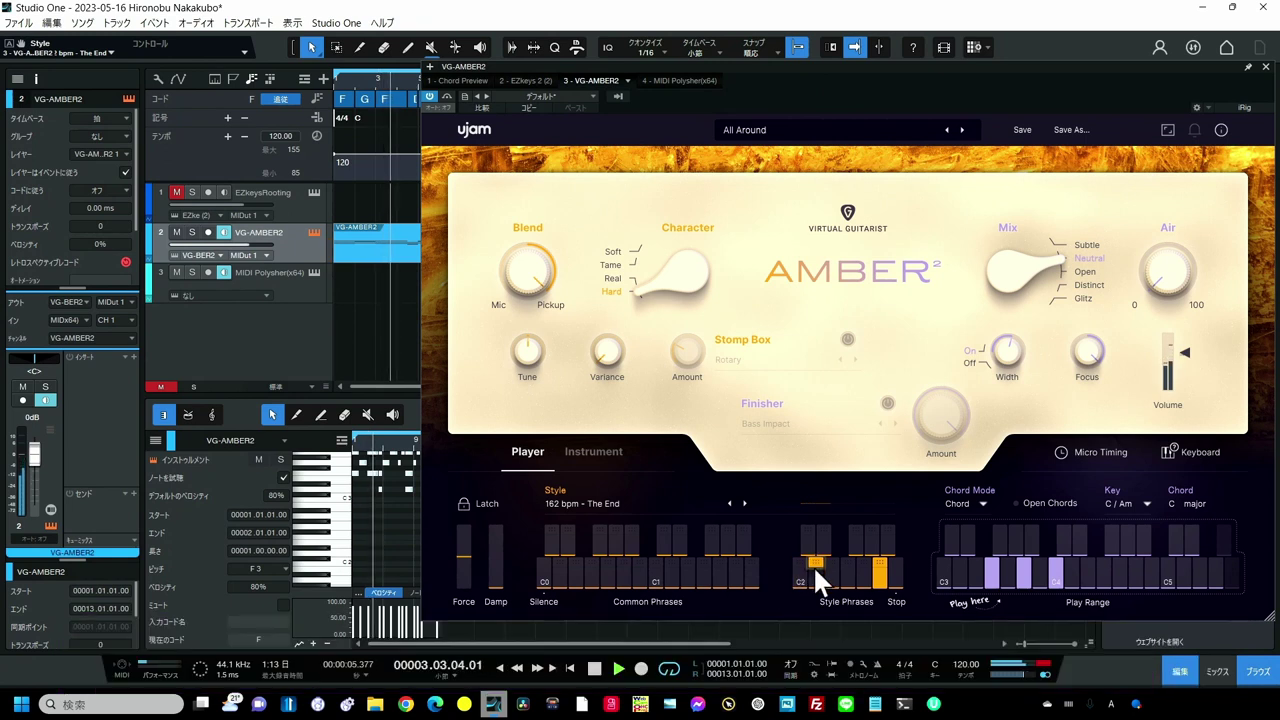
click(831, 572)
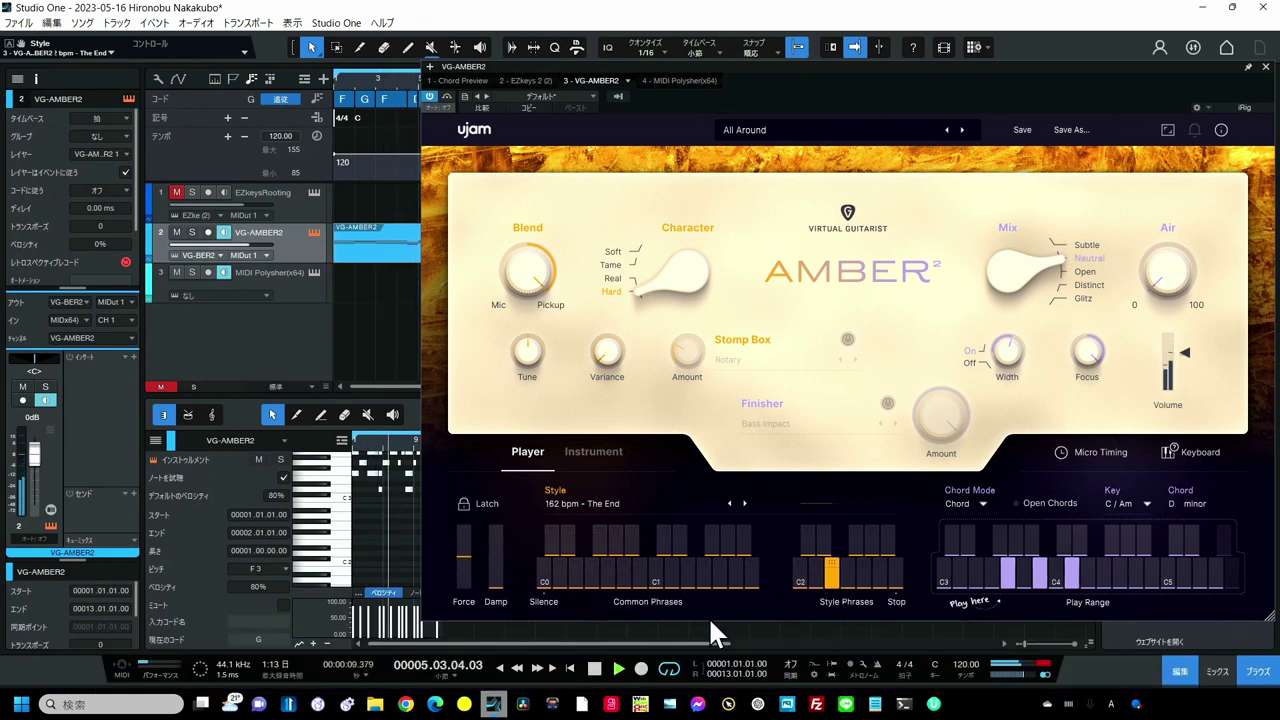
click(597, 670)
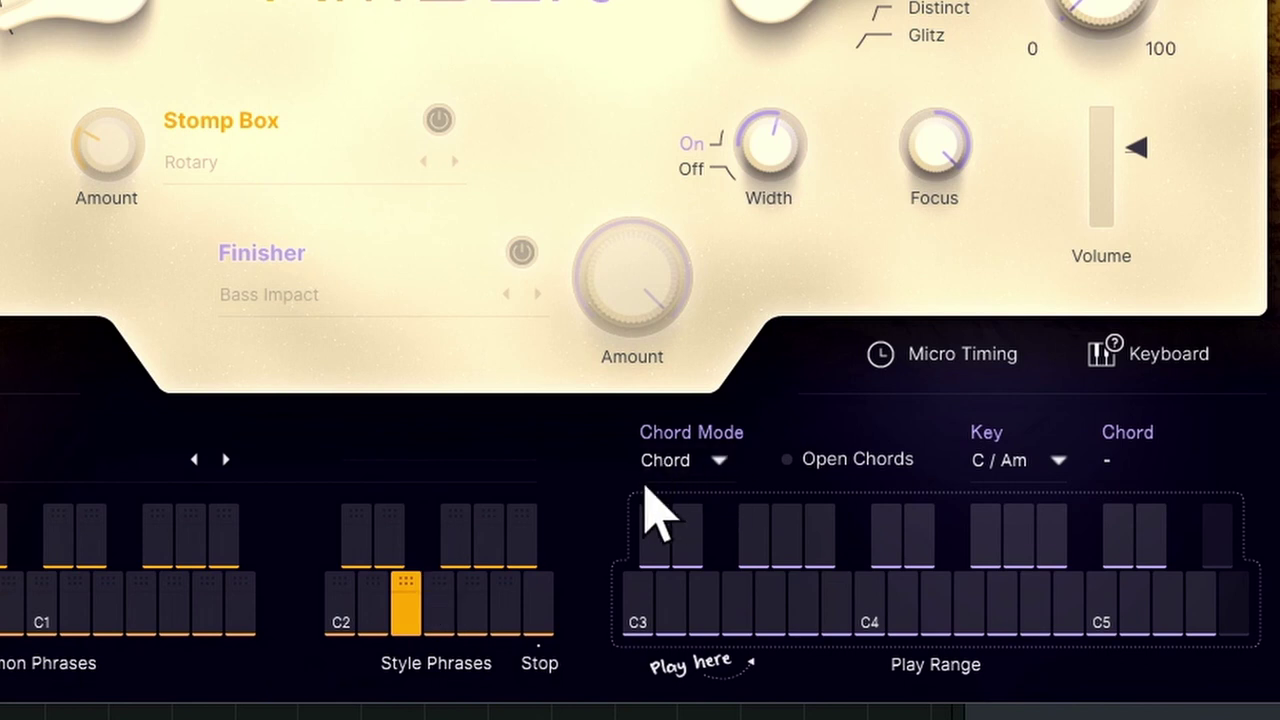
- Set the Chord Mode to Note
click(723, 461)
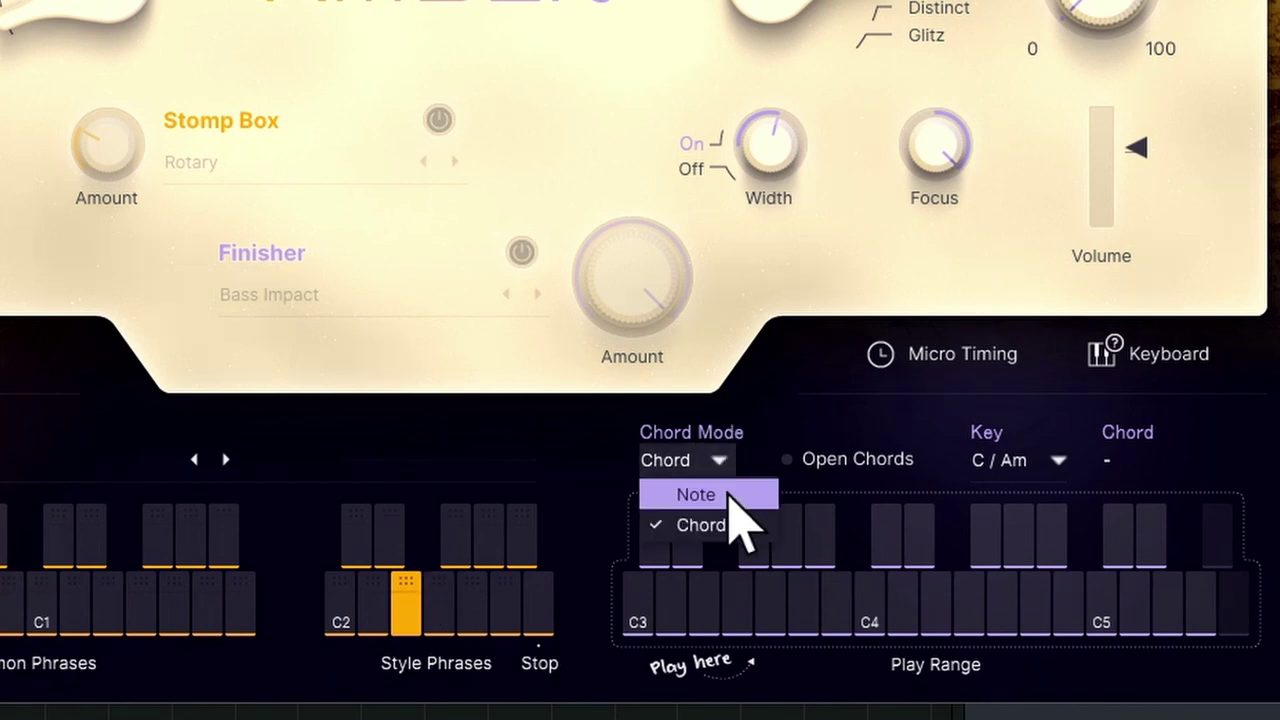
click(729, 496)
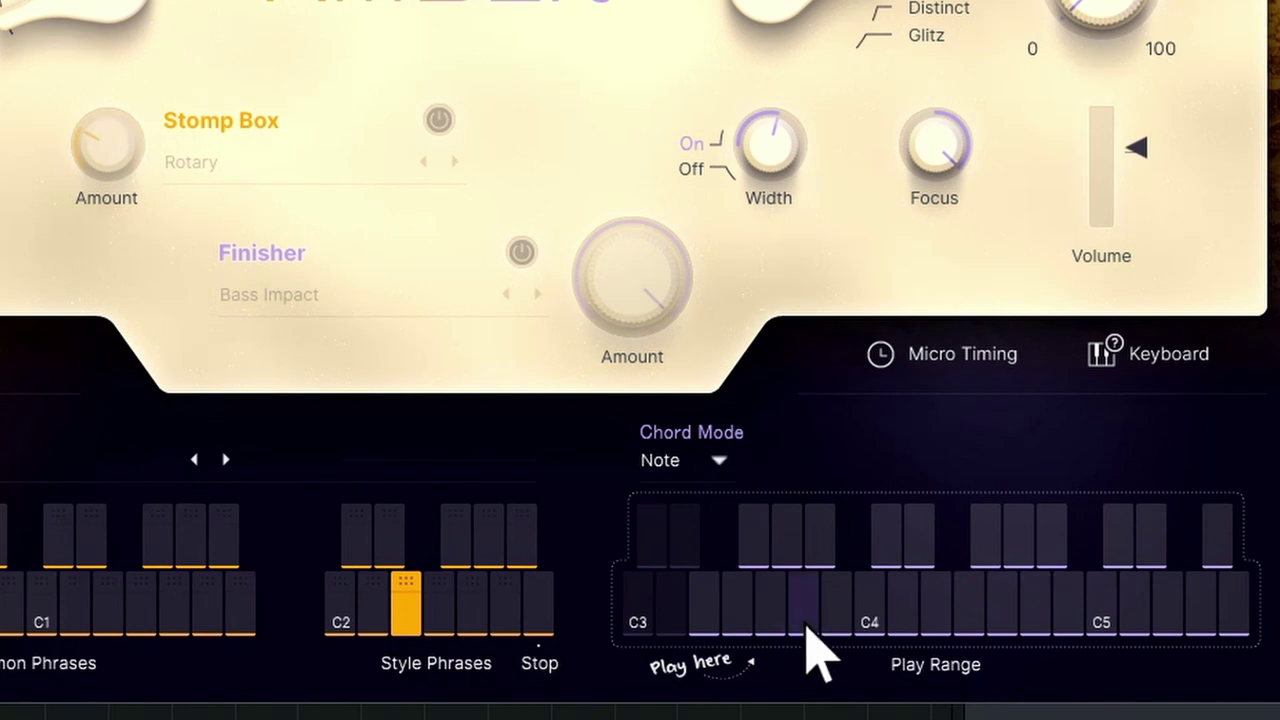
- Audition the single notes A3, C4 and D4 in the play range and set the Chord Mode to Chord
click(810, 624)
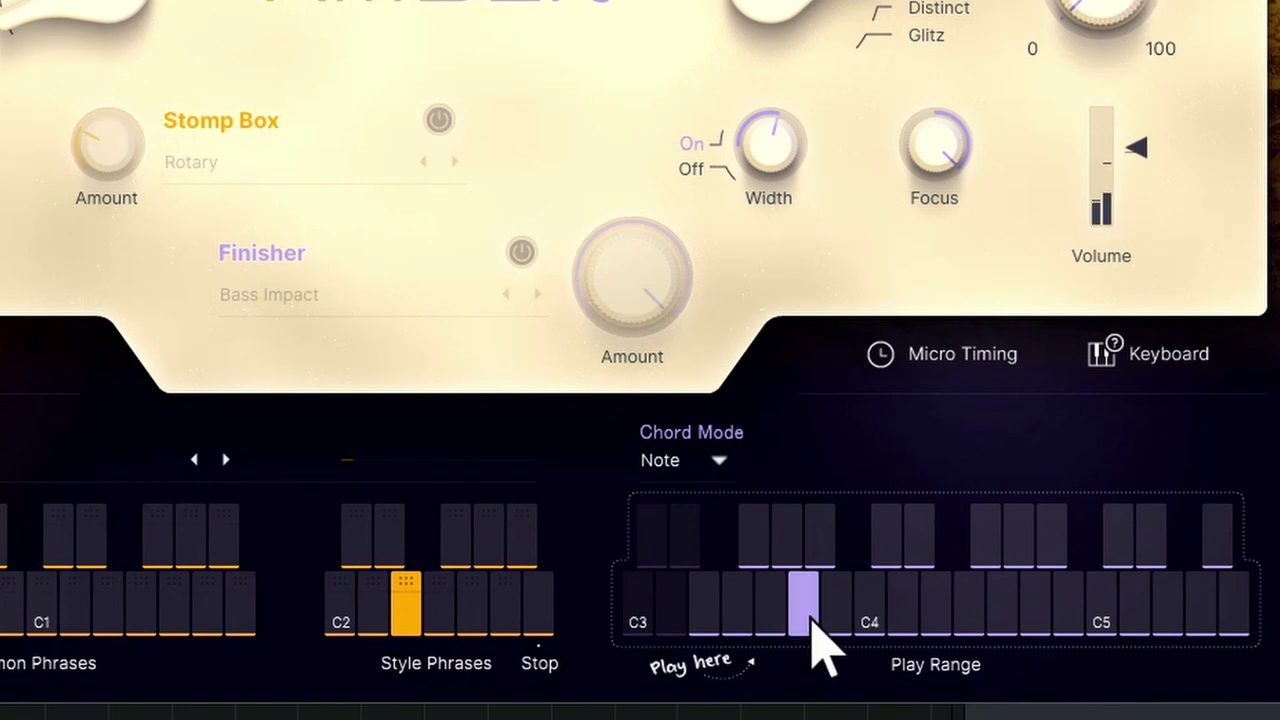
click(870, 620)
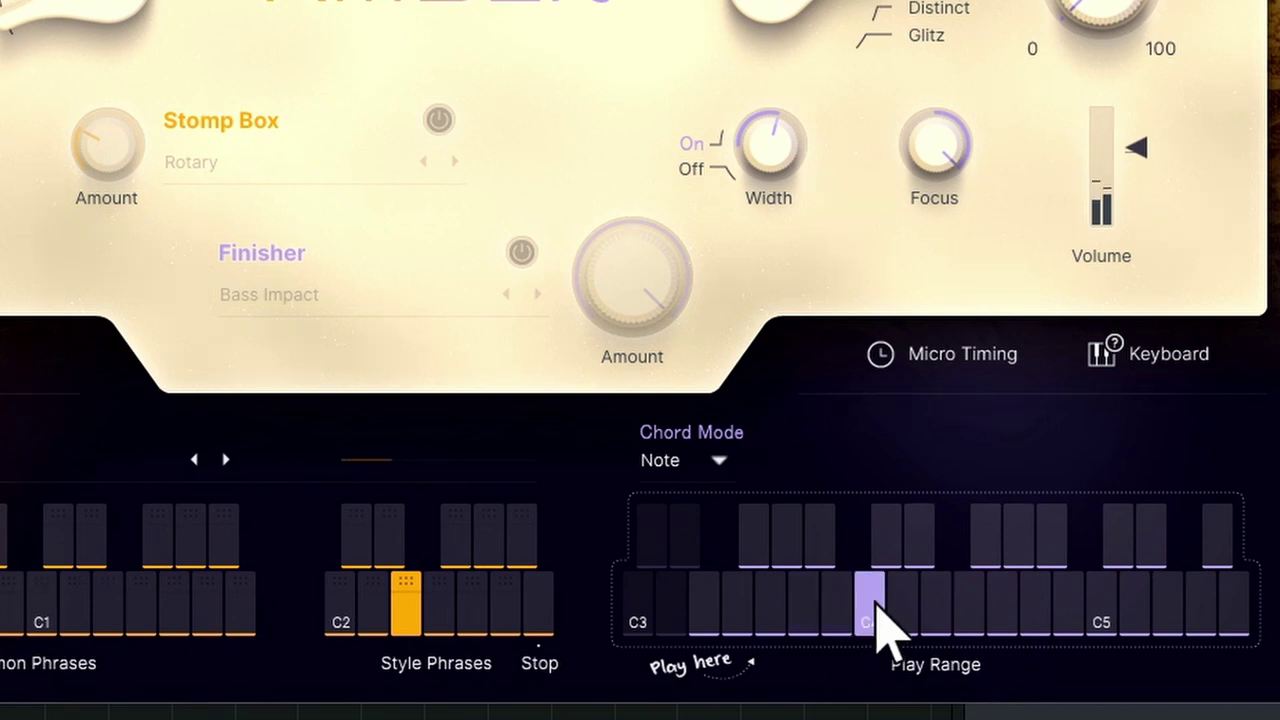
click(912, 602)
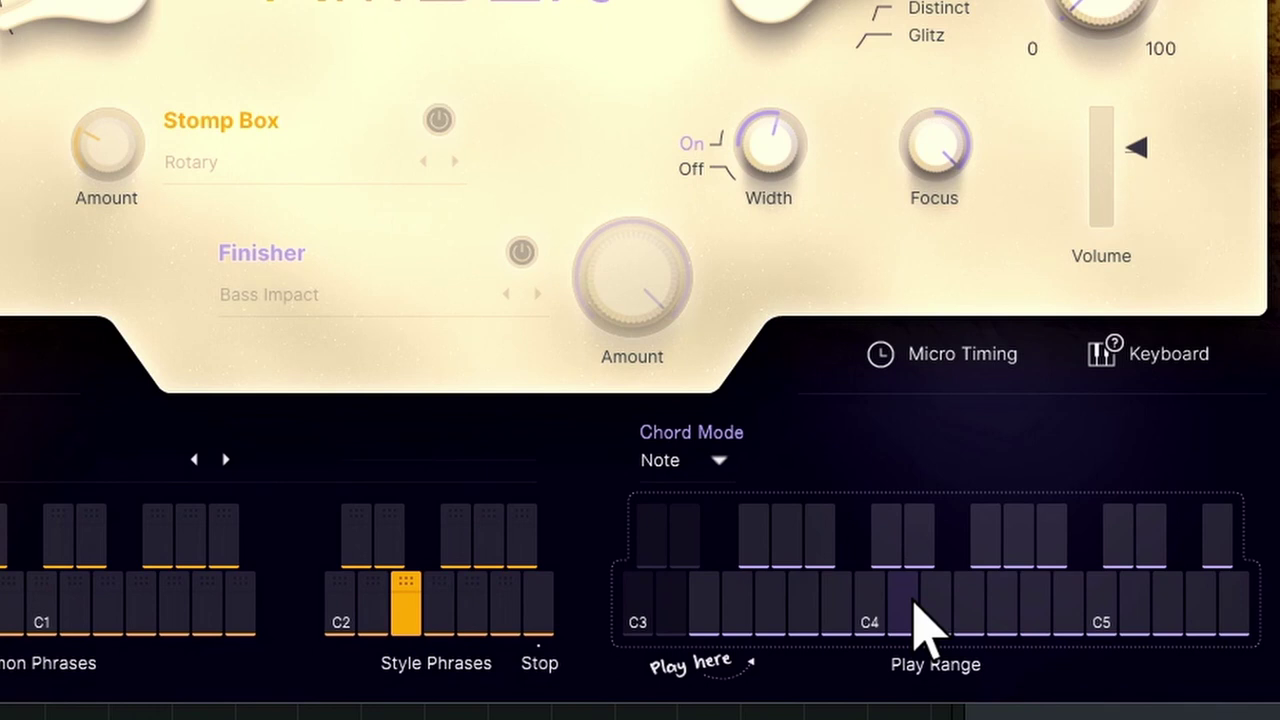
click(718, 462)
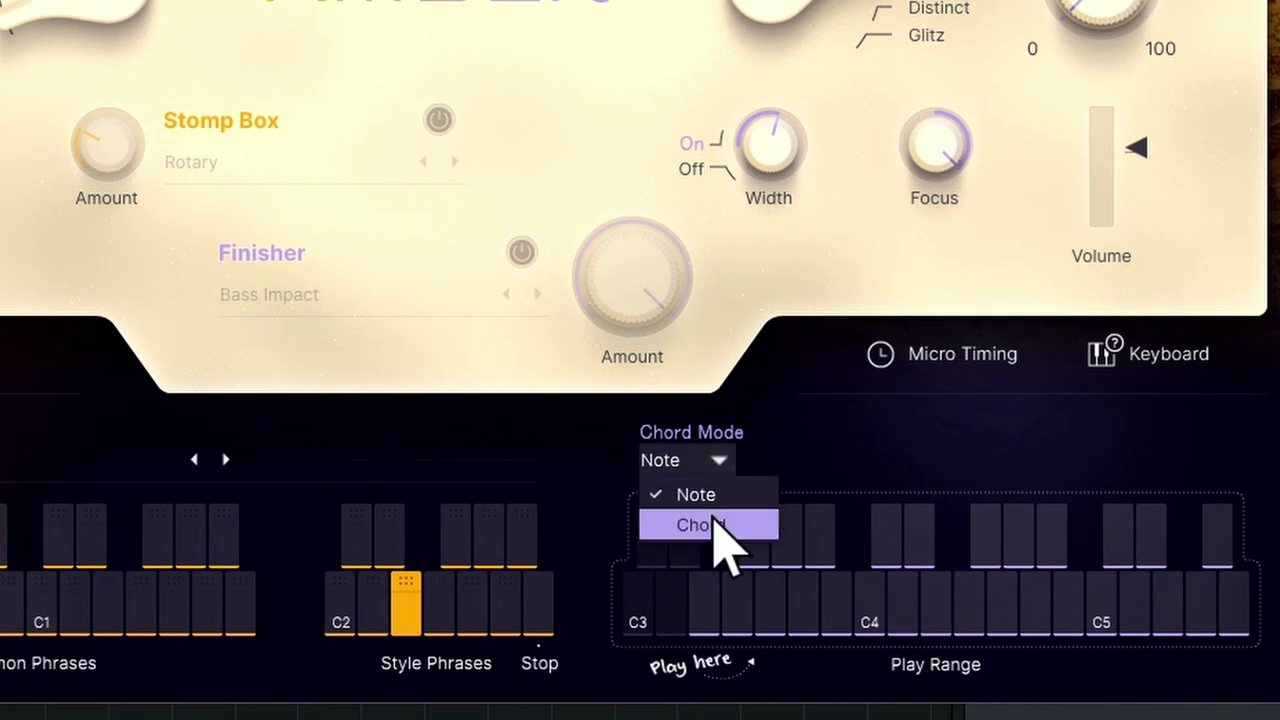
click(714, 524)
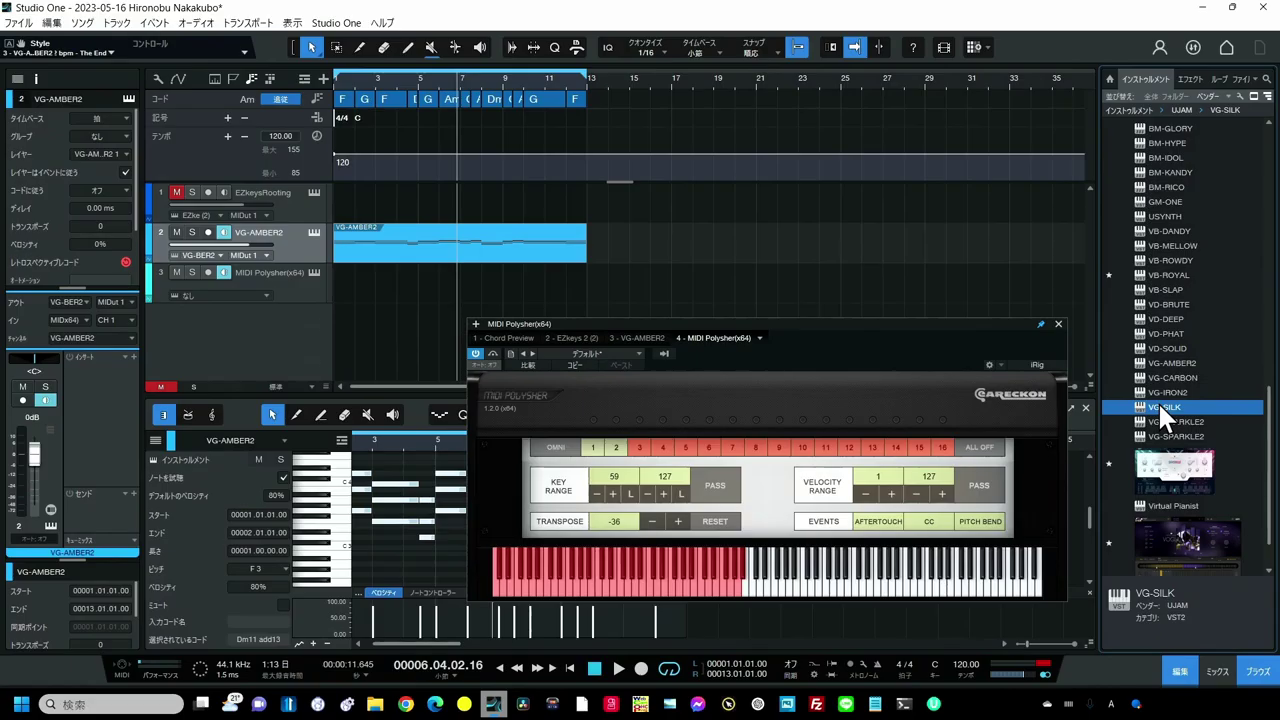
- Add a VG-SILK instrument track below the MIDI Polysher track and copy the VG-AMBER2 event onto it at bar 1
drag(1163, 415, 302, 332)
ctrl+click(354, 253)
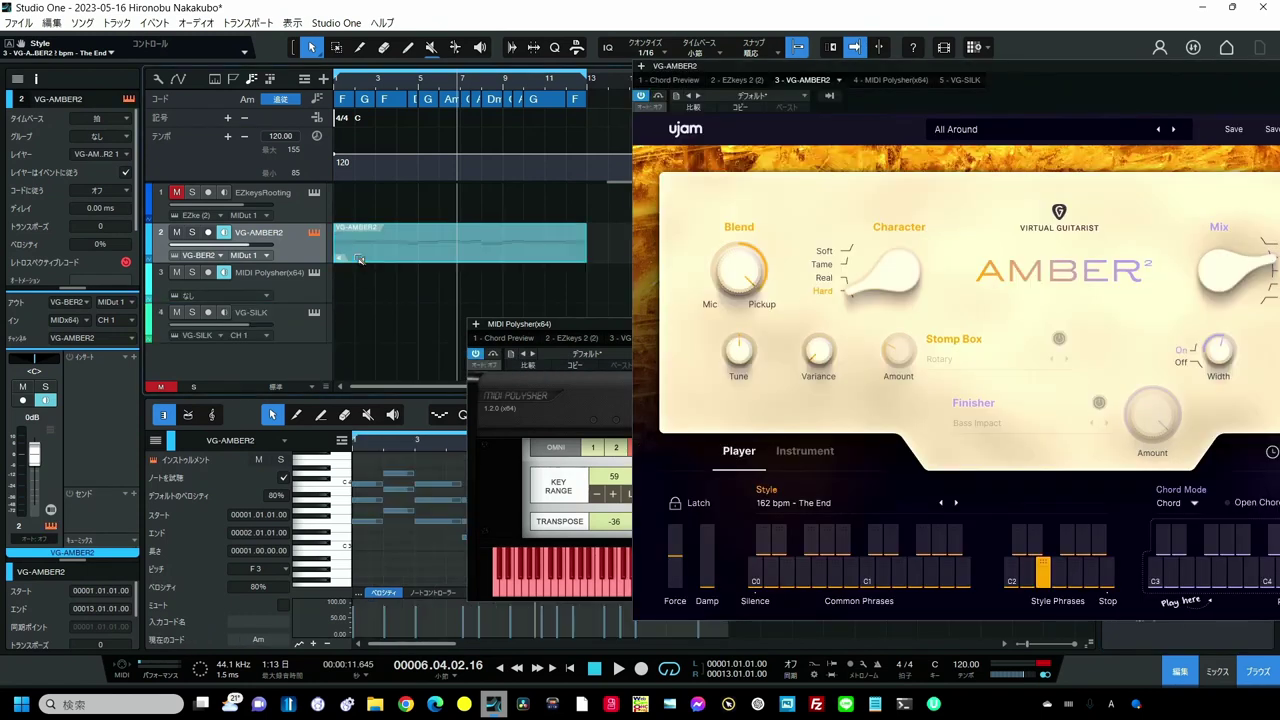
drag(352, 323, 354, 326)
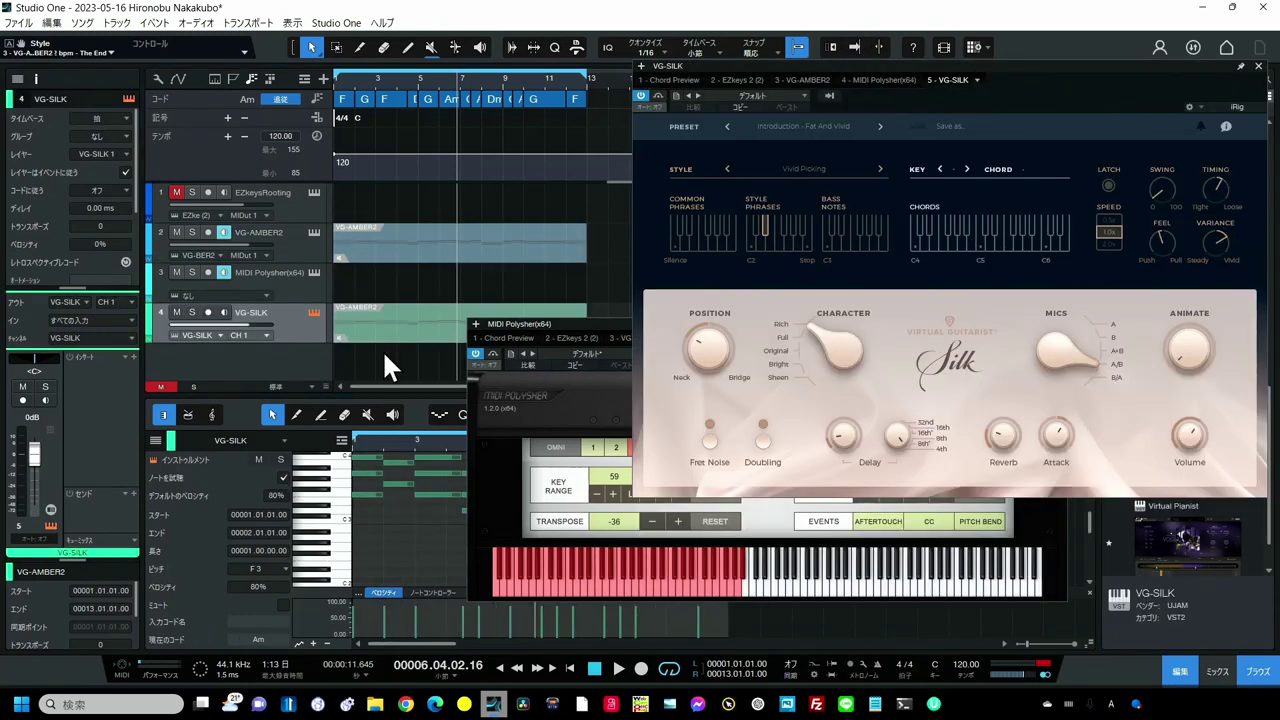
- Return the playback position to the song start and play the arrangement with the VG-AMBER2 and VG-SILK tracks
click(573, 671)
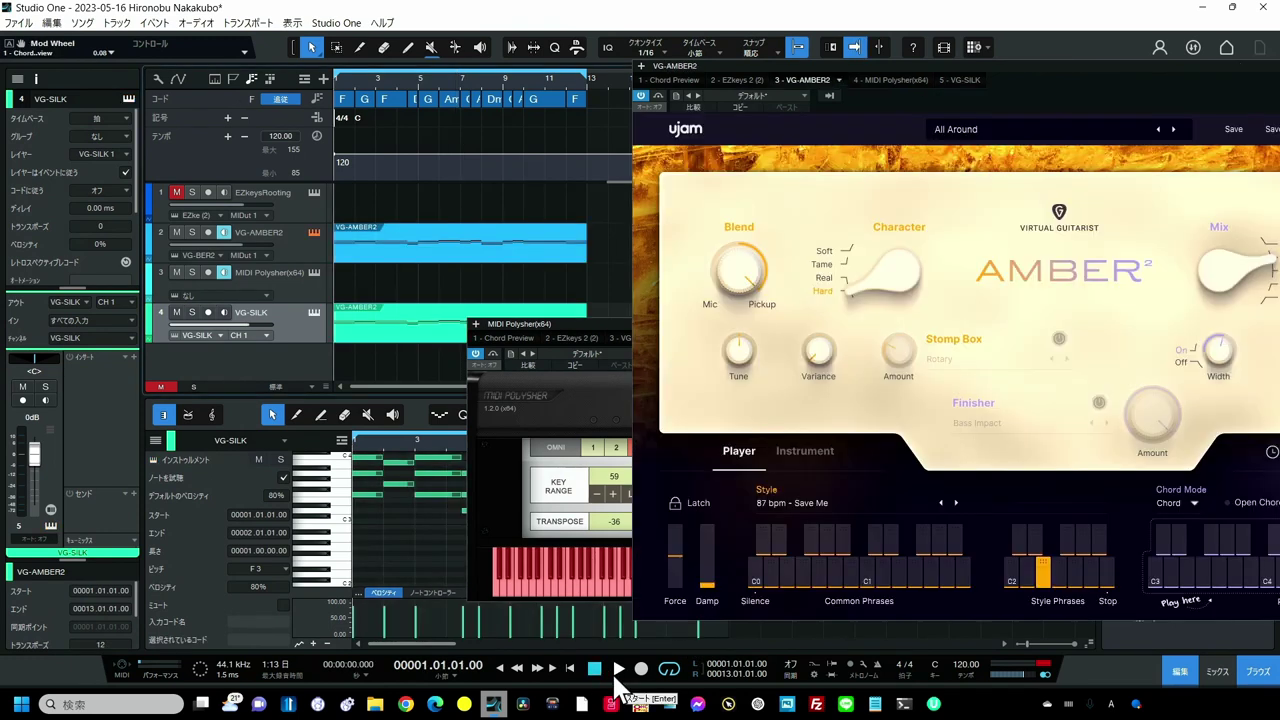
click(615, 672)
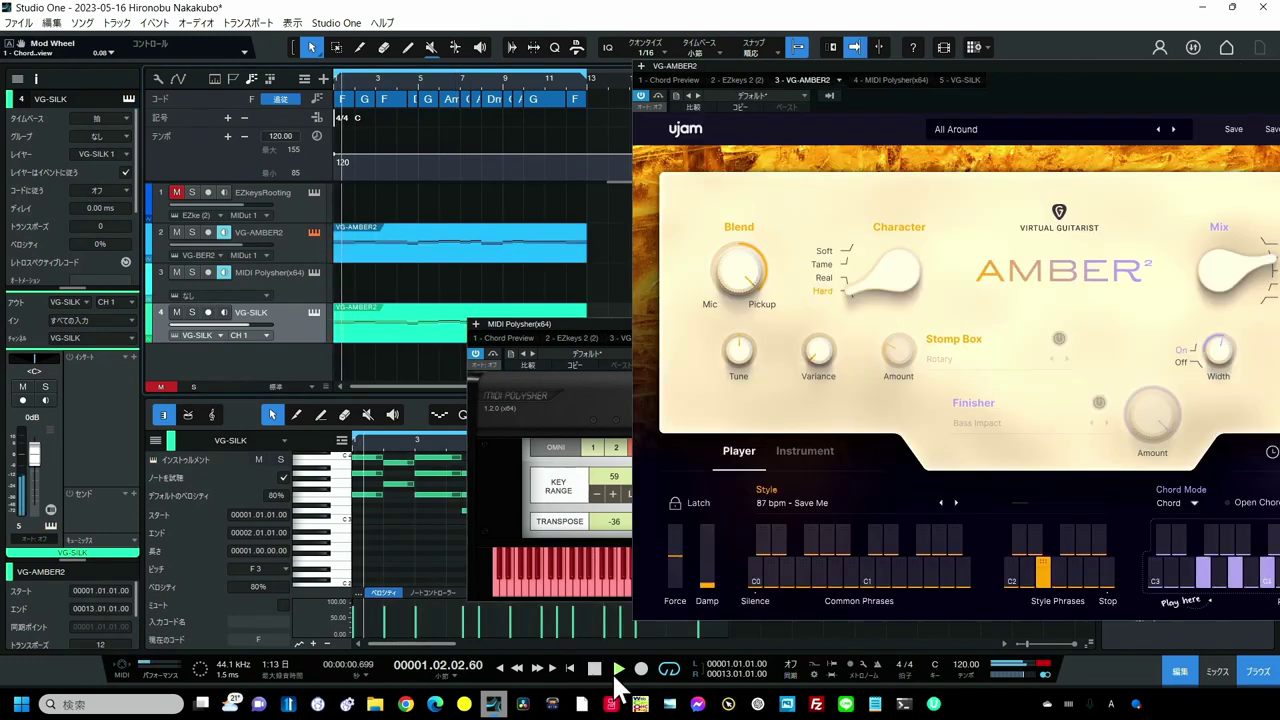